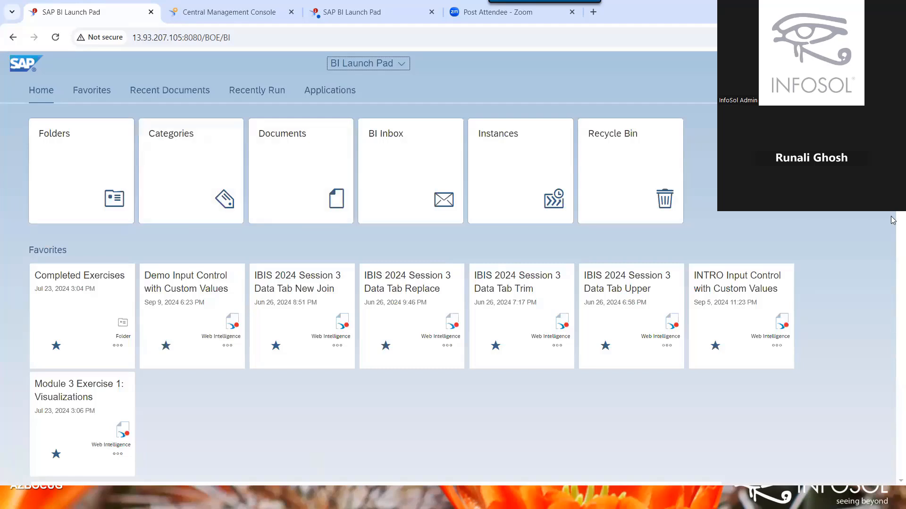
Switch back to Master Data Webi Source from the Currently Open Documents list.
{"action": "scroll", "coordinate": [893, 220], "scroll_direction": "down", "scroll_amount": 2}
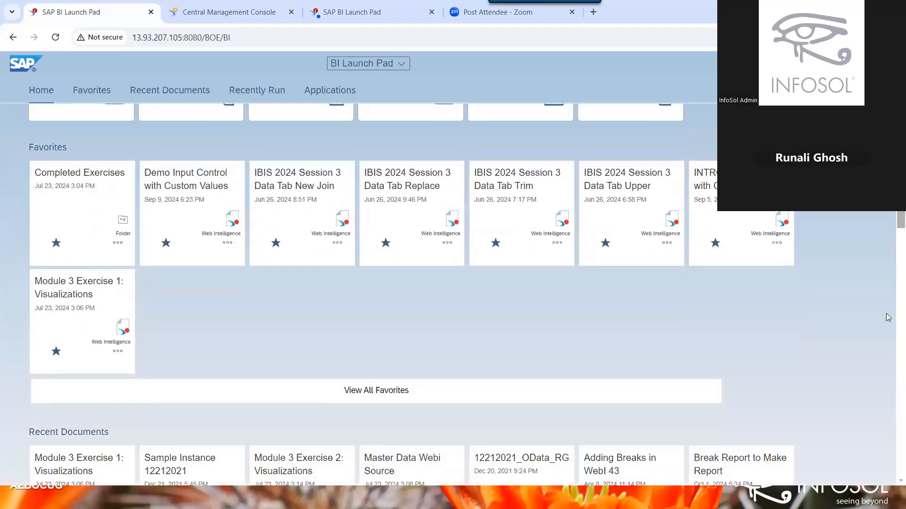
{"action": "scroll", "coordinate": [886, 320], "scroll_direction": "down", "scroll_amount": 3}
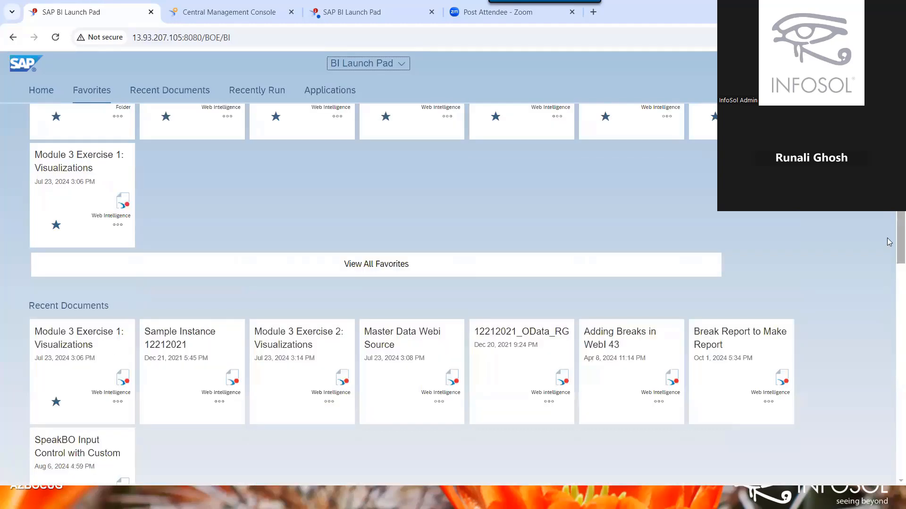
{"action": "scroll", "coordinate": [889, 242], "scroll_direction": "up", "scroll_amount": 5}
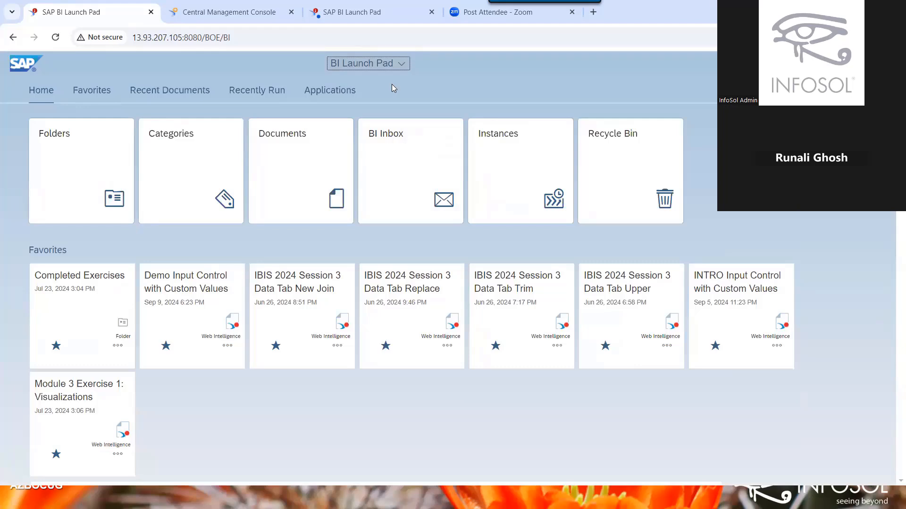
{"action": "left_click", "coordinate": [391, 64]}
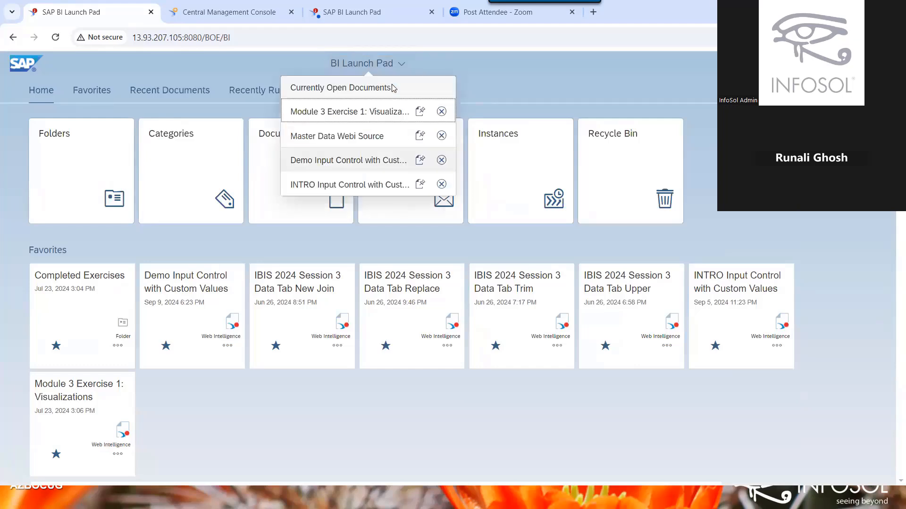
{"action": "left_click", "coordinate": [303, 140]}
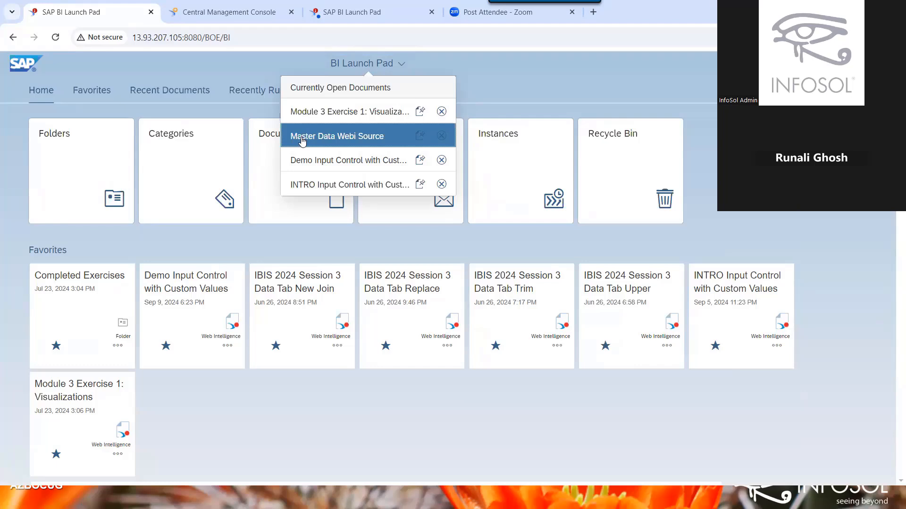
{"action": "left_click", "coordinate": [296, 141]}
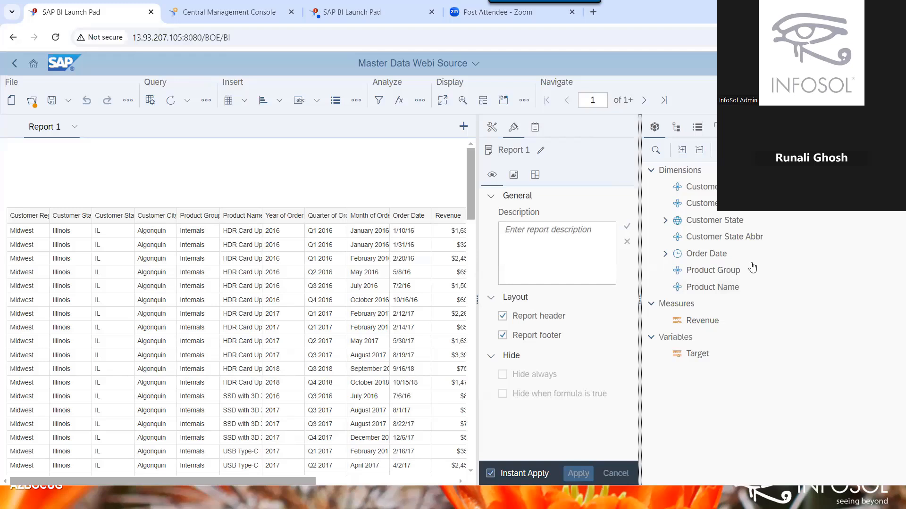
Close the Format panel, expand Customer State and Order Date, and select Revenue and Target.
{"action": "left_click", "coordinate": [871, 100]}
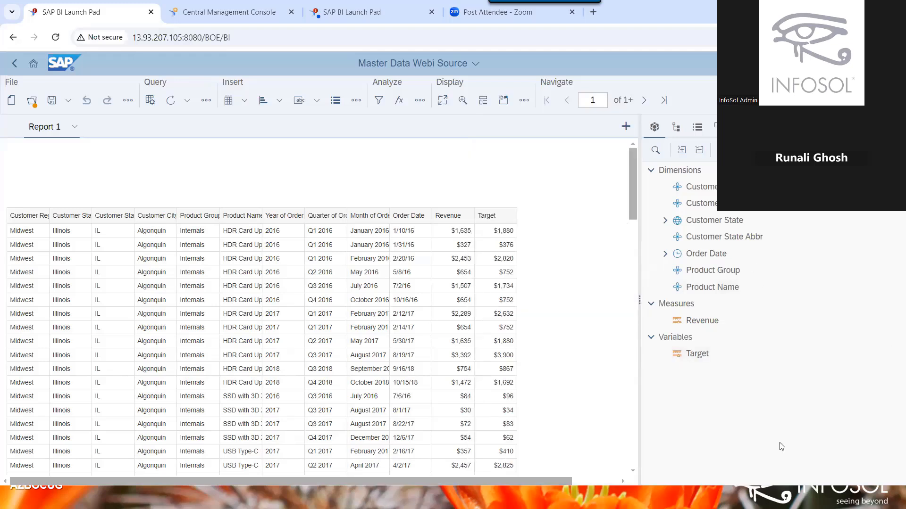
{"action": "left_click", "coordinate": [664, 224]}
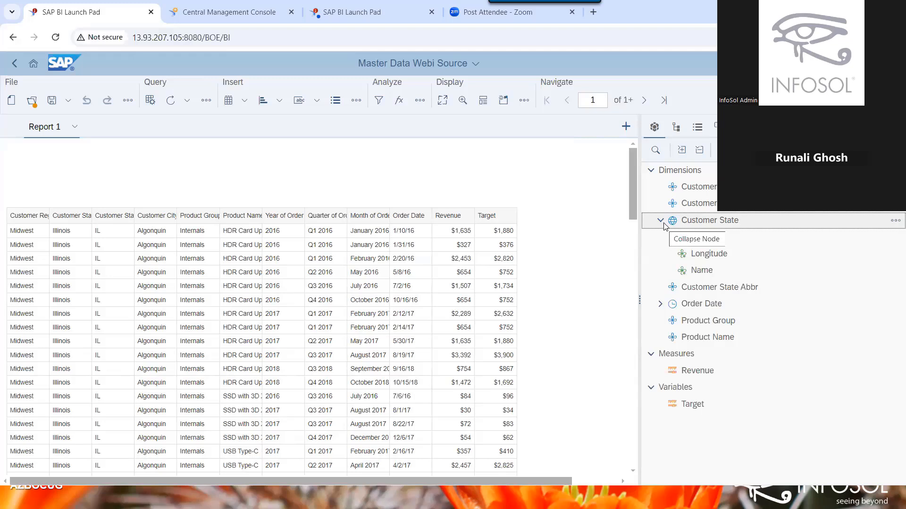
{"action": "left_click", "coordinate": [660, 305]}
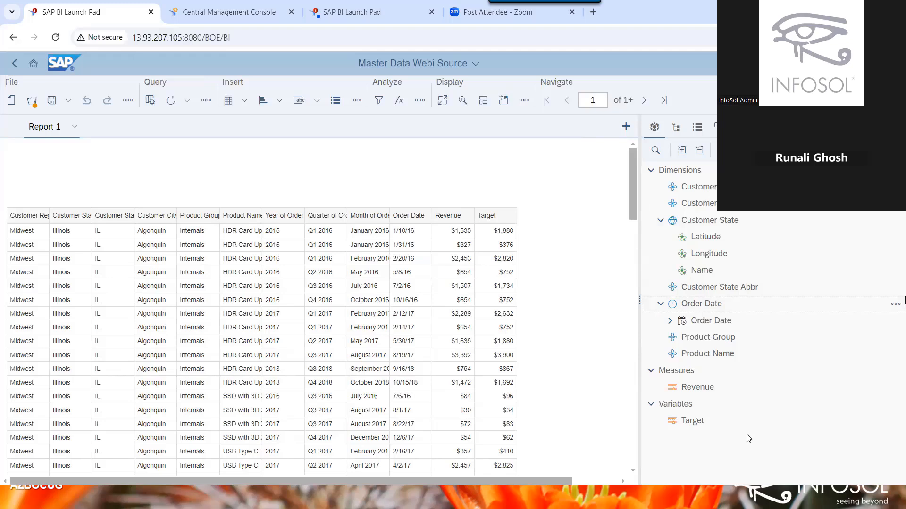
{"action": "left_click", "coordinate": [722, 389]}
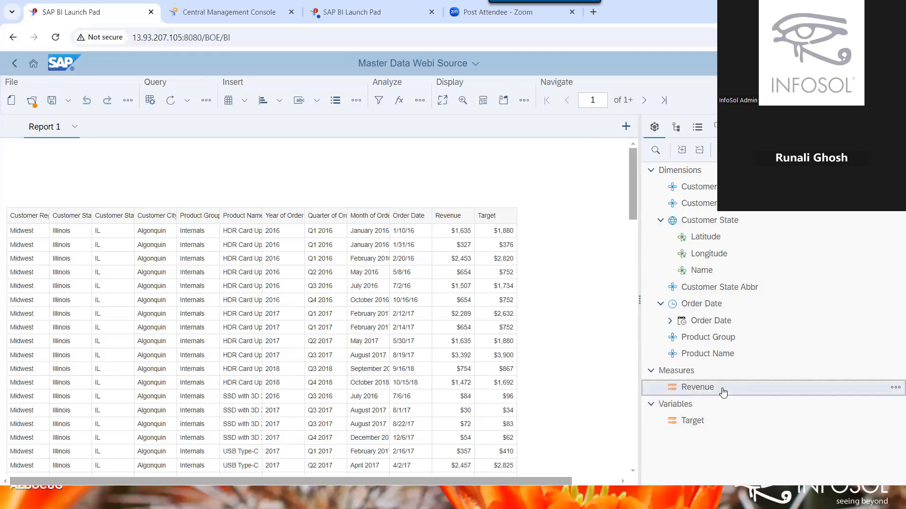
{"action": "left_click", "coordinate": [698, 424]}
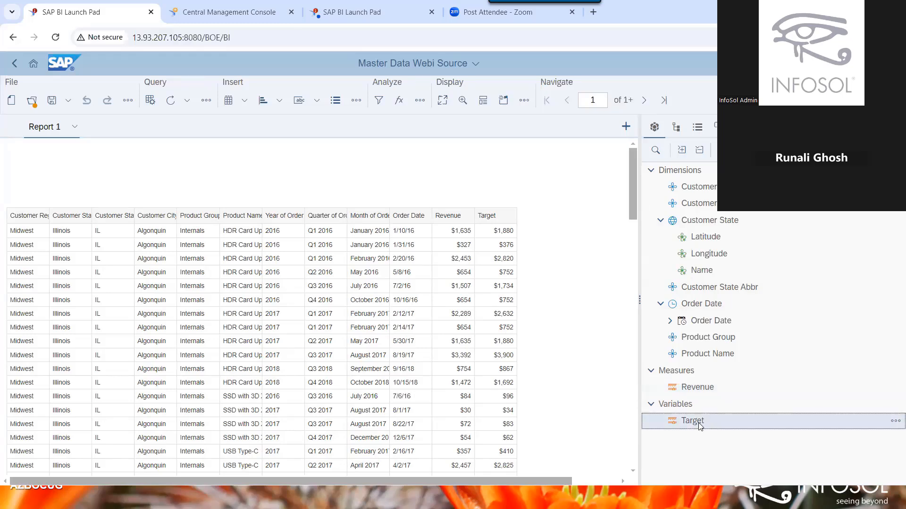
Rename the Target variable to 'Target Revenue', validate its formula, and confirm.
{"action": "double_click", "coordinate": [699, 424]}
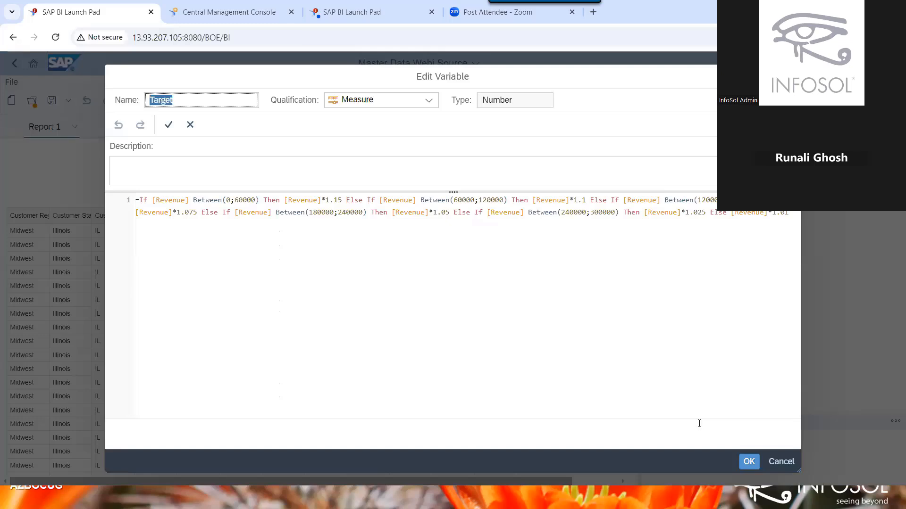
{"action": "left_click", "coordinate": [212, 95]}
{"action": "type", "text": "Re"}
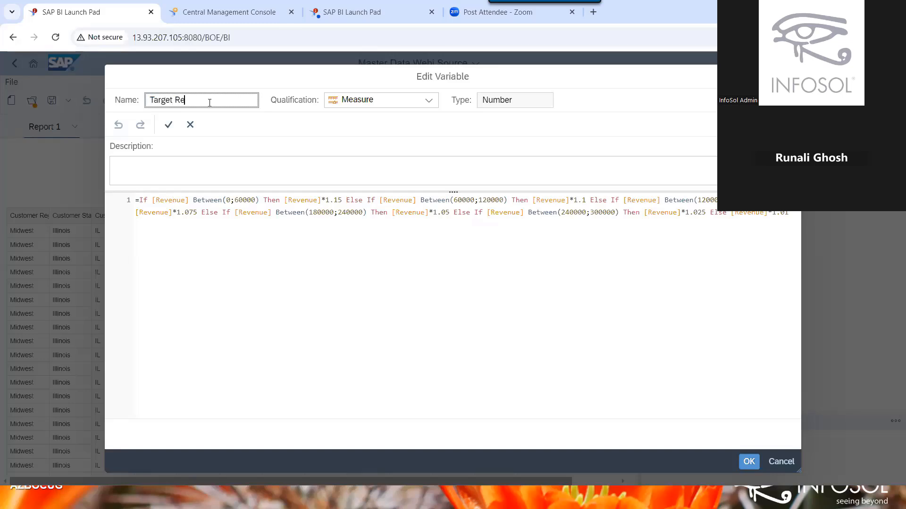
{"action": "type", "text": "venue"}
{"action": "left_click", "coordinate": [165, 125]}
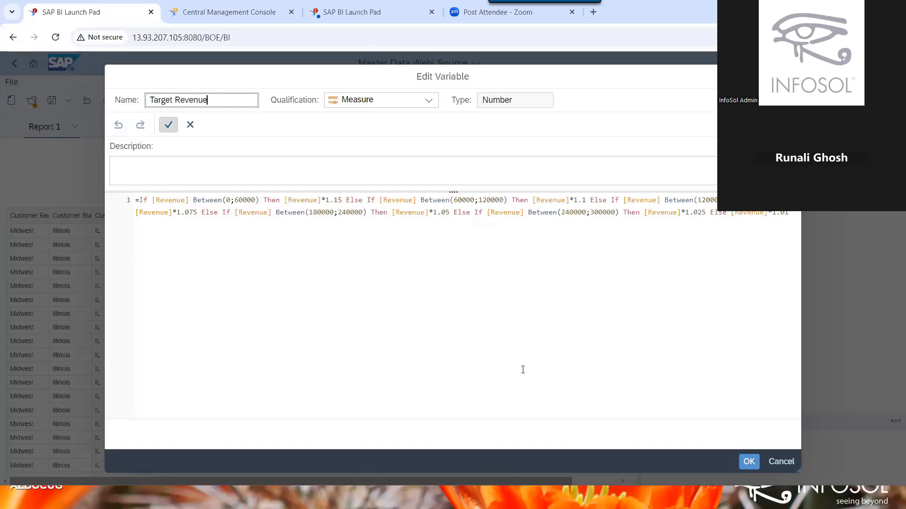
{"action": "left_click", "coordinate": [748, 462]}
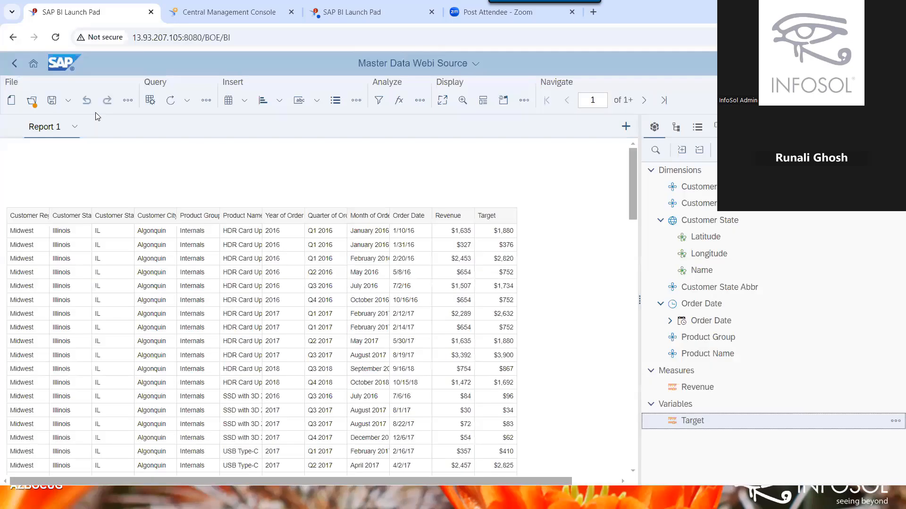
Save the report, then start a new document with Web Intelligence Document as data source type.
{"action": "left_click", "coordinate": [52, 100]}
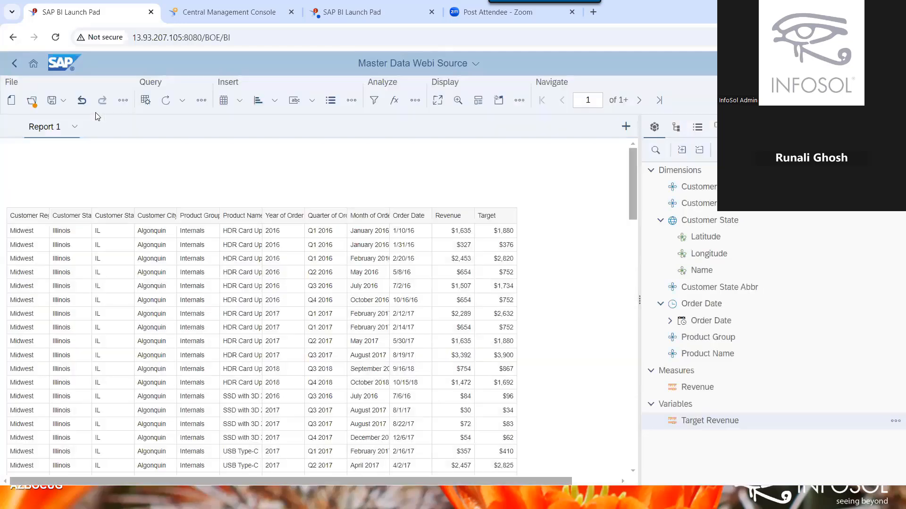
{"action": "left_click", "coordinate": [8, 104]}
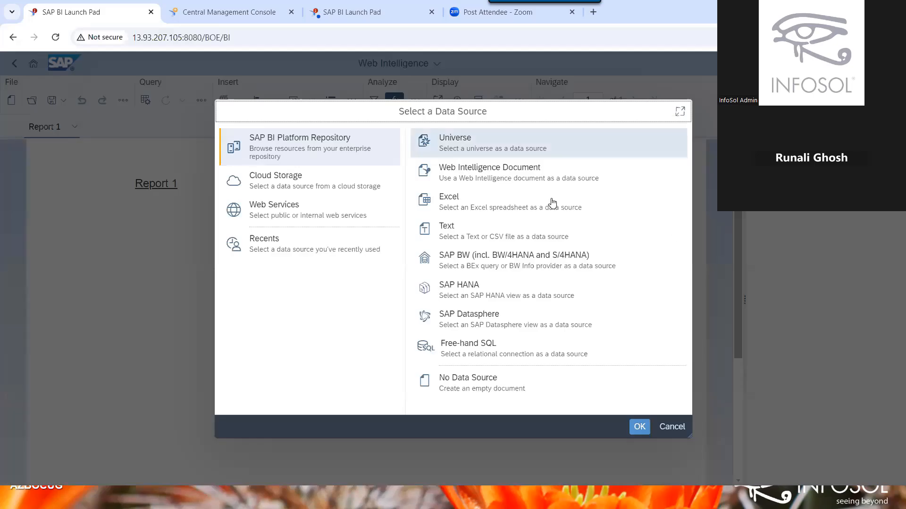
{"action": "left_click", "coordinate": [469, 180]}
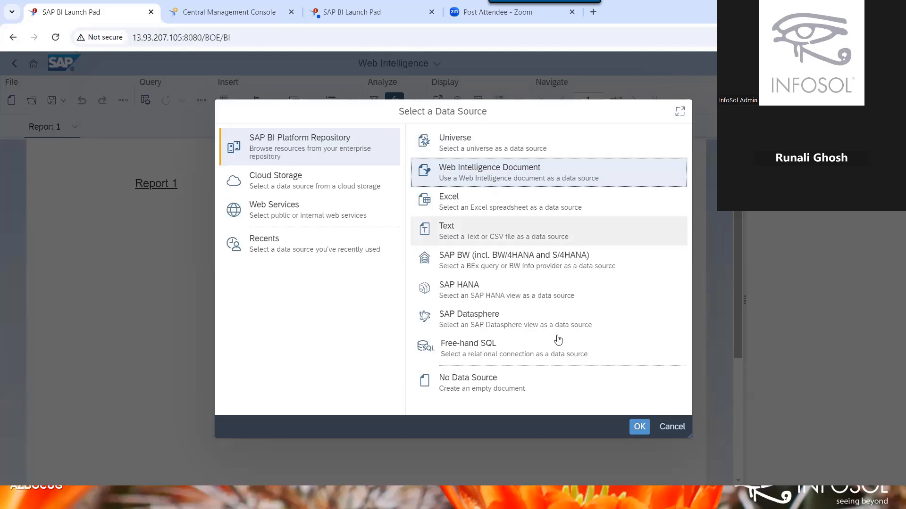
{"action": "left_click", "coordinate": [638, 430]}
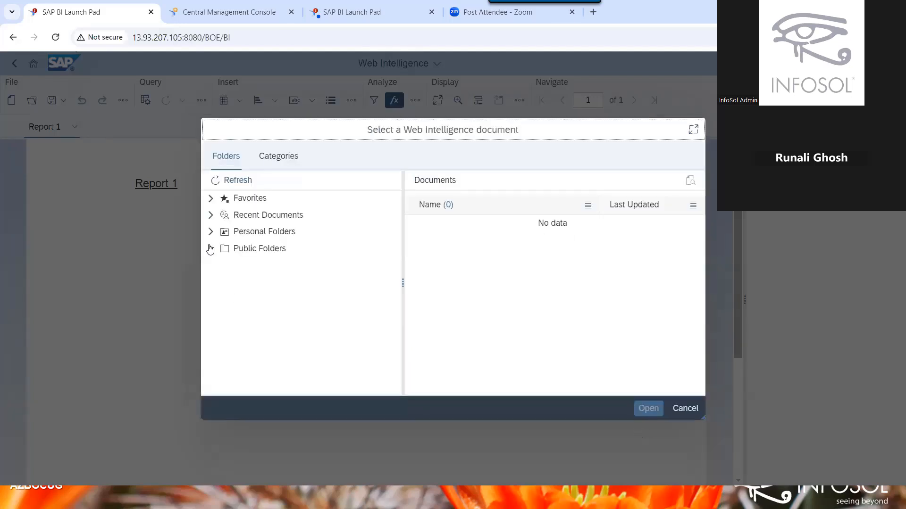
Choose Master Data Webi Source from Public Folders > _WebI Like A Pro 4.3 > Completed Exercises.
{"action": "left_click", "coordinate": [209, 249]}
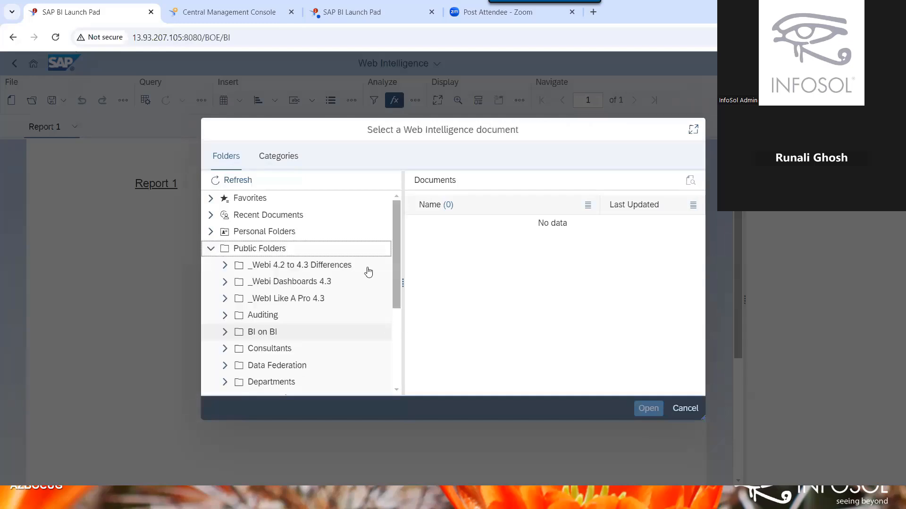
{"action": "left_click", "coordinate": [225, 266]}
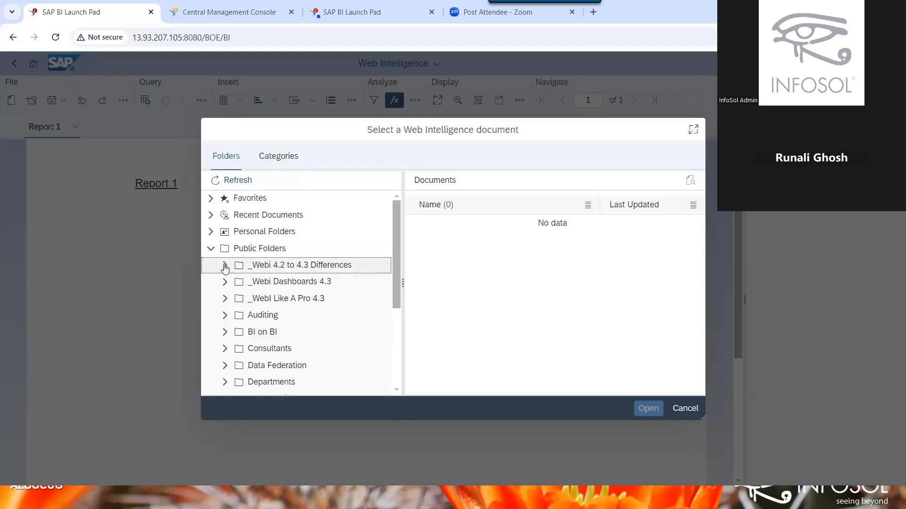
{"action": "left_click", "coordinate": [219, 300]}
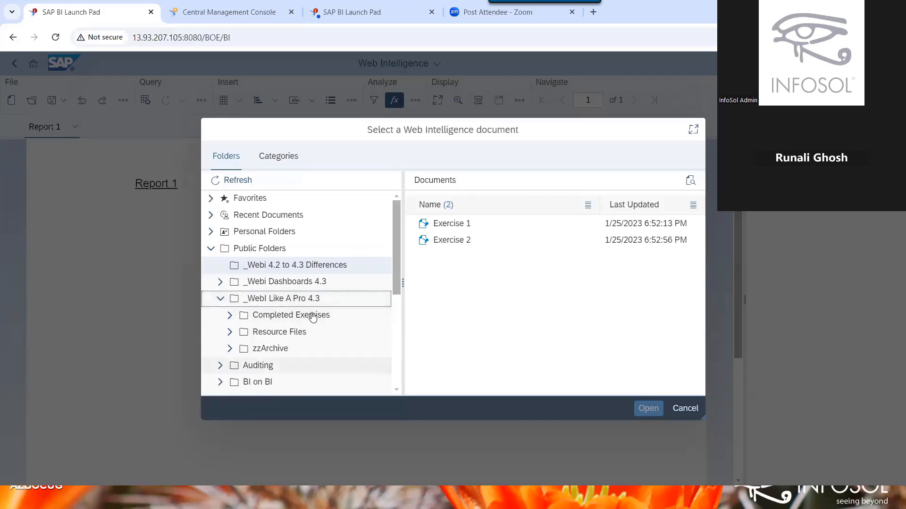
{"action": "left_click", "coordinate": [313, 317]}
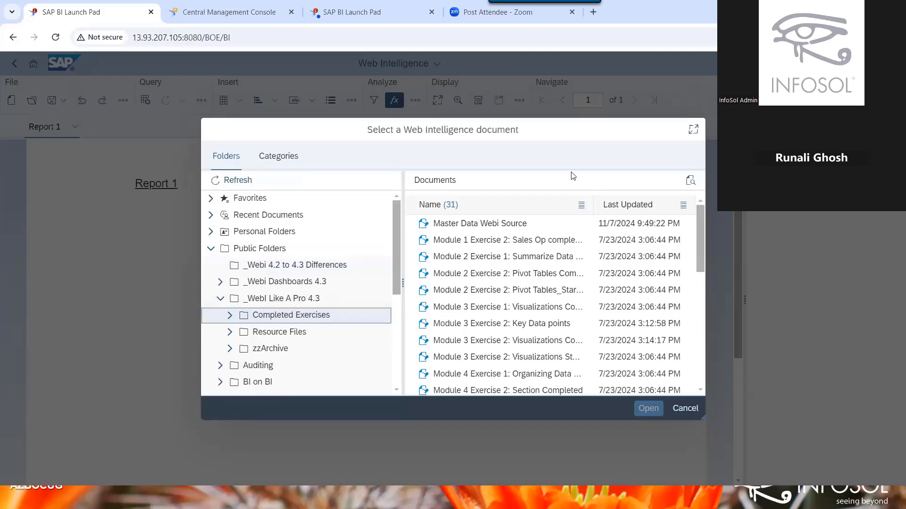
{"action": "left_click", "coordinate": [496, 228]}
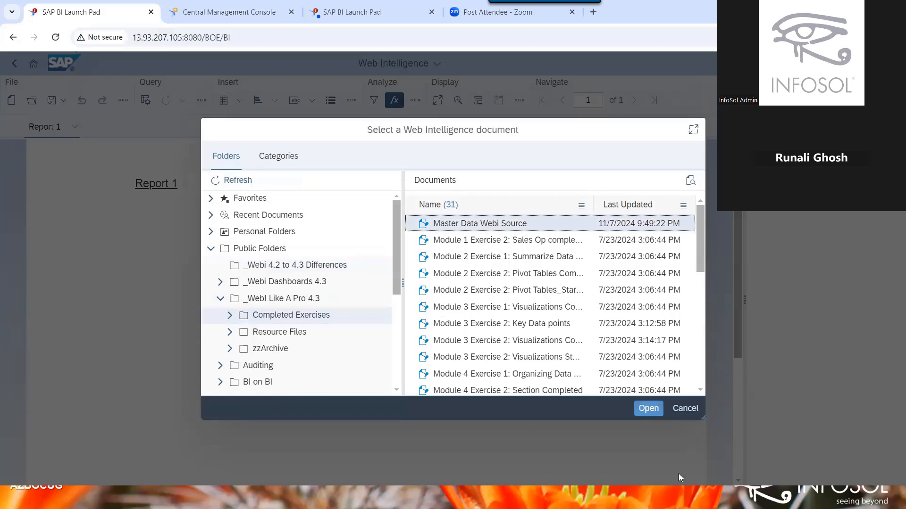
{"action": "left_click", "coordinate": [649, 408]}
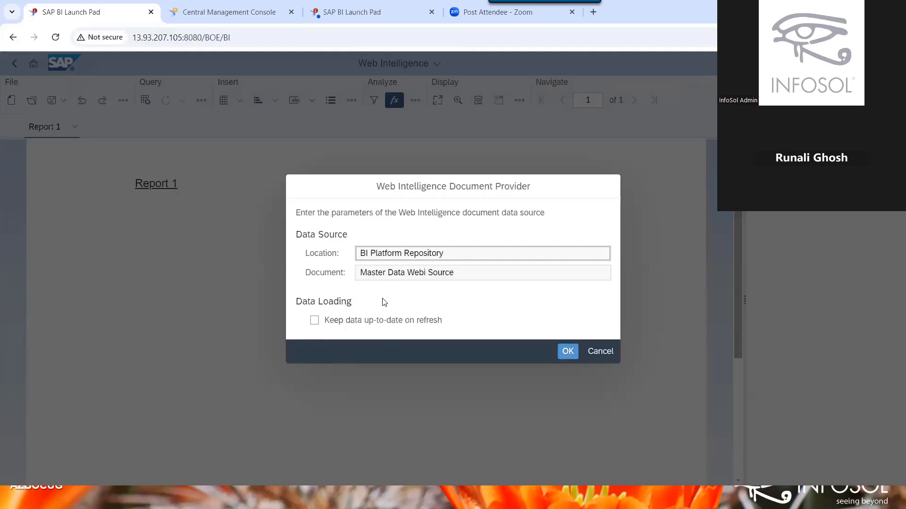
Confirm the data source and expand Customer State and Order Date in the query objects.
{"action": "left_click", "coordinate": [568, 350]}
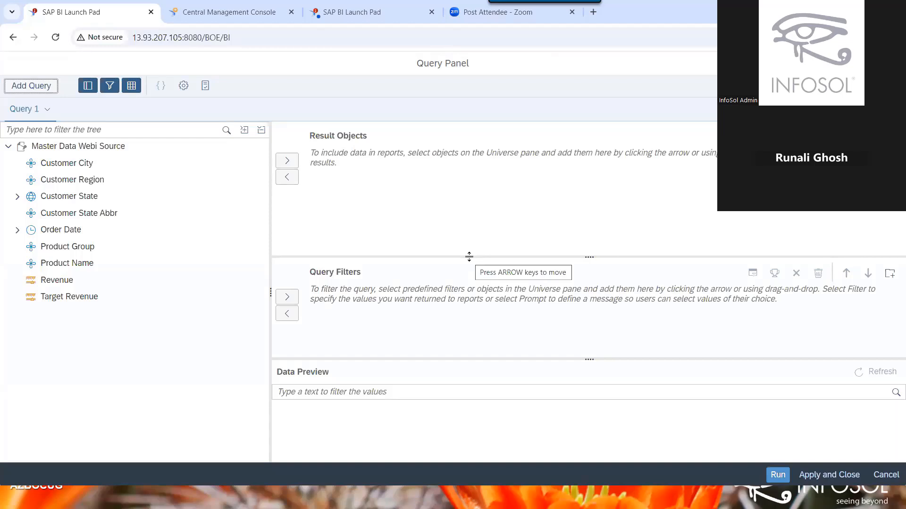
{"action": "left_click", "coordinate": [16, 203]}
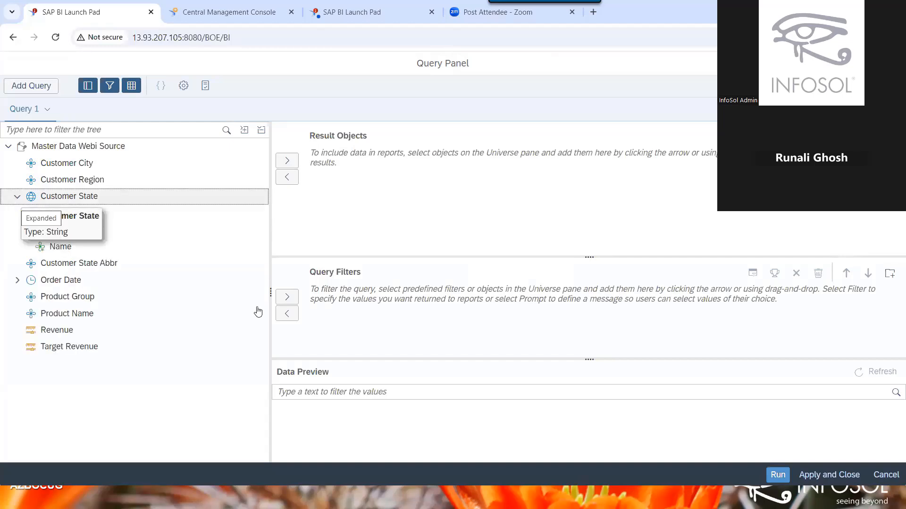
{"action": "left_click", "coordinate": [18, 279]}
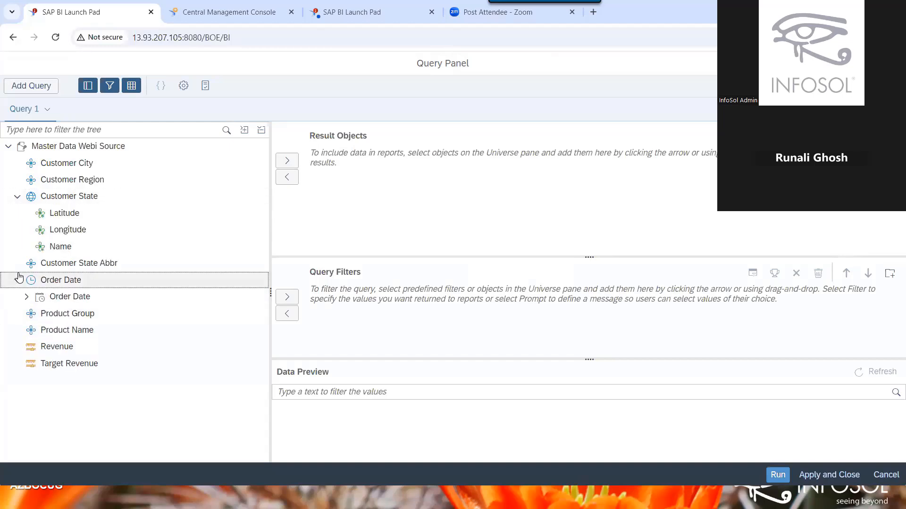
{"action": "left_click", "coordinate": [27, 297]}
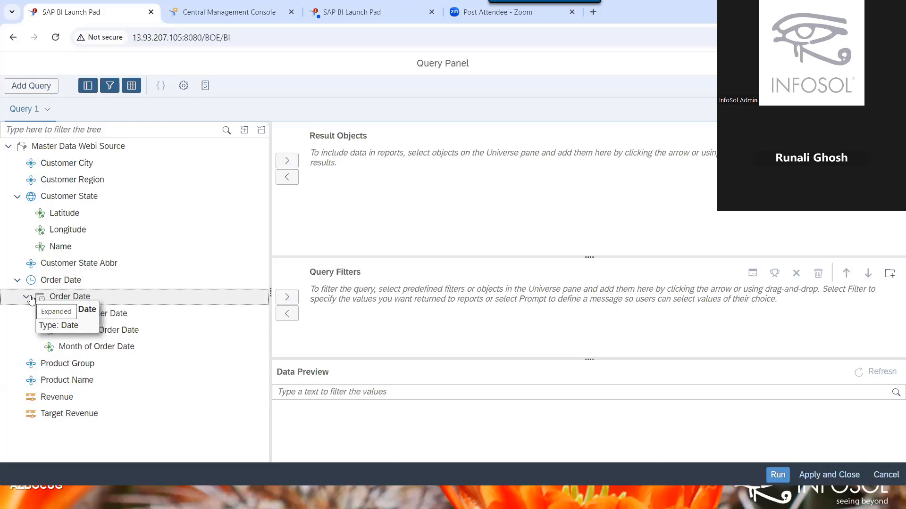
Add Customer Region, Customer State and Target Revenue to the Result Objects.
{"action": "double_click", "coordinate": [127, 179]}
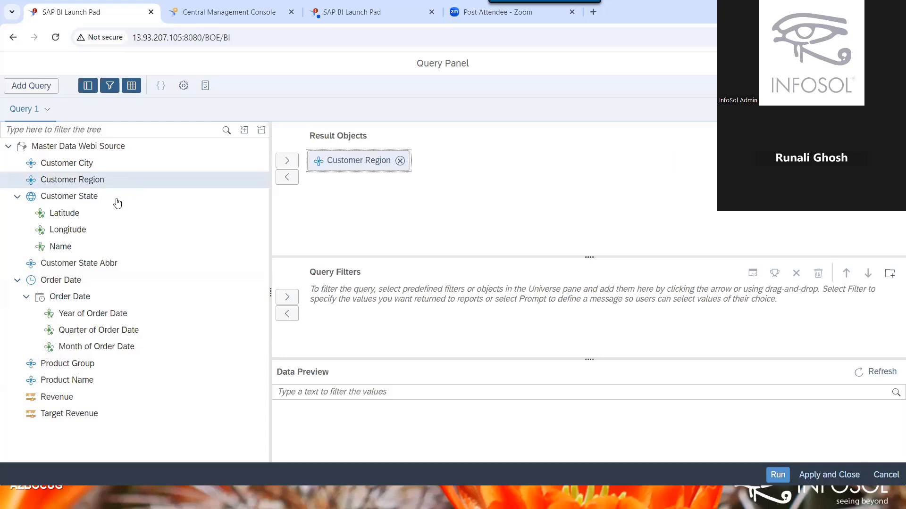
{"action": "double_click", "coordinate": [117, 198]}
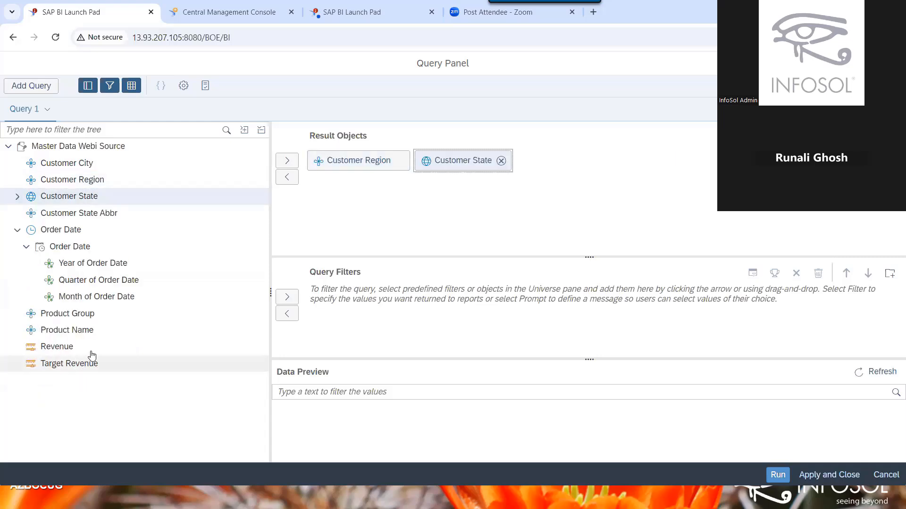
{"action": "left_click", "coordinate": [95, 365]}
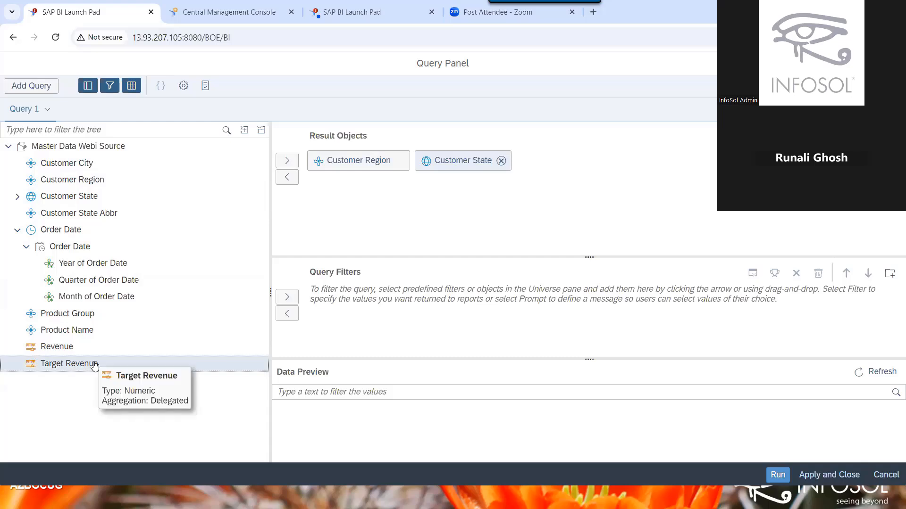
{"action": "double_click", "coordinate": [94, 365]}
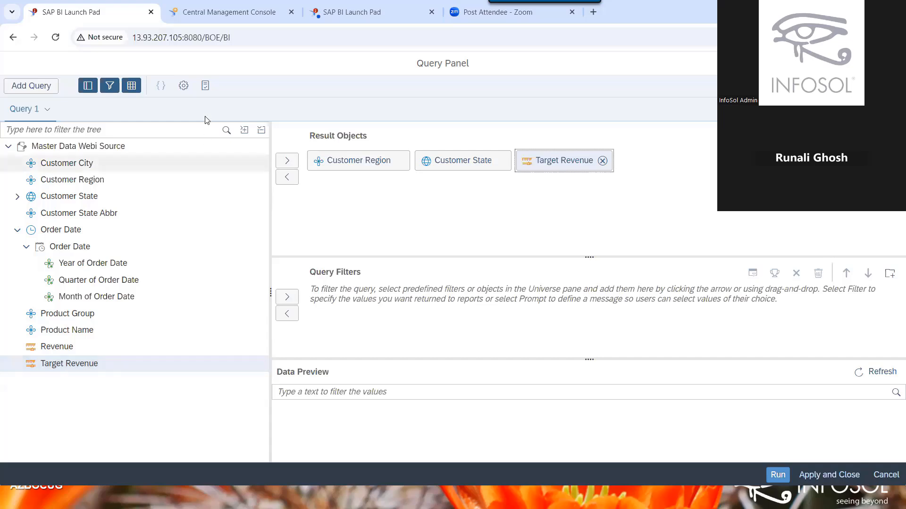
Filter Customer Region In List on West and South, picked from the value list.
{"action": "left_click", "coordinate": [370, 160]}
{"action": "left_click_drag", "start_coordinate": [357, 296], "coordinate": [359, 297]}
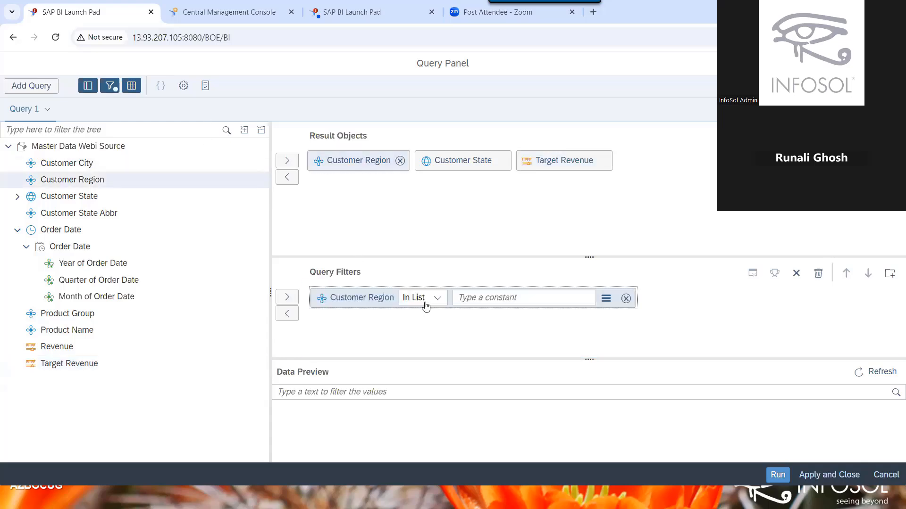
{"action": "left_click", "coordinate": [606, 300]}
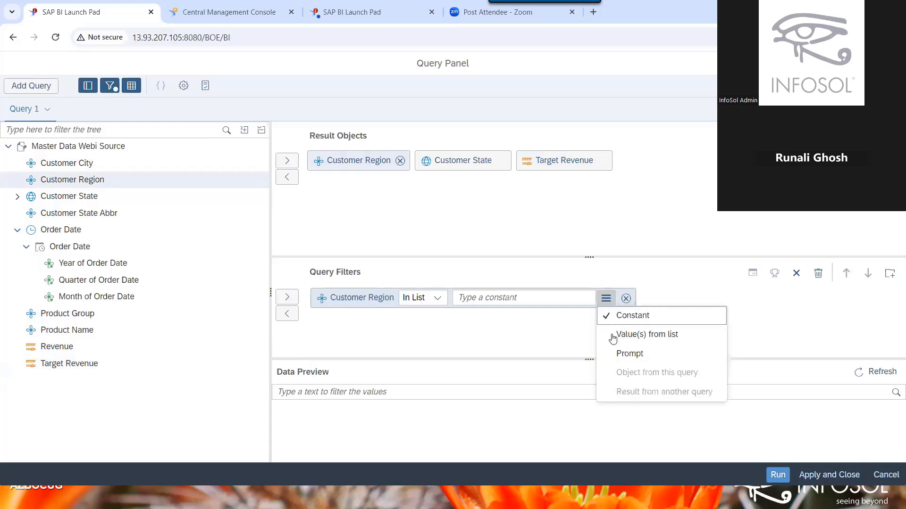
{"action": "left_click", "coordinate": [614, 335]}
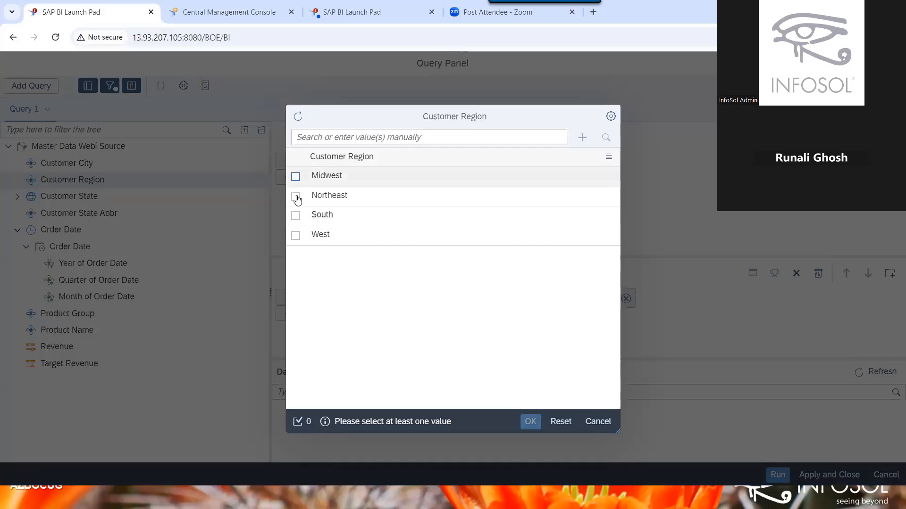
{"action": "left_click", "coordinate": [295, 177]}
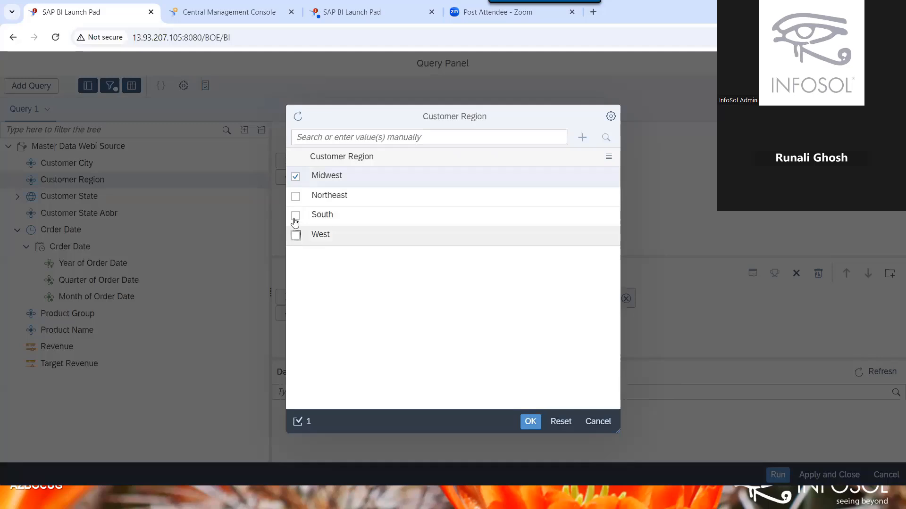
{"action": "left_click", "coordinate": [295, 235]}
{"action": "left_click", "coordinate": [295, 217]}
{"action": "left_click", "coordinate": [296, 178]}
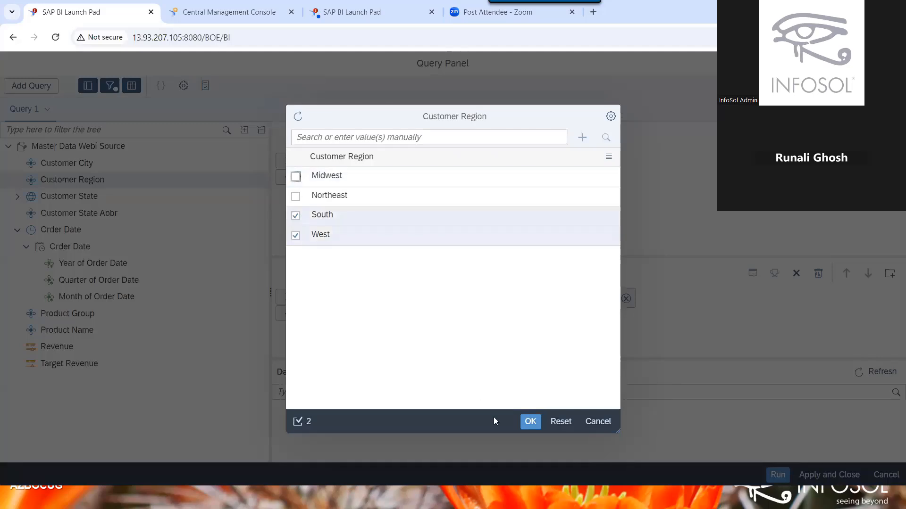
{"action": "left_click", "coordinate": [530, 421]}
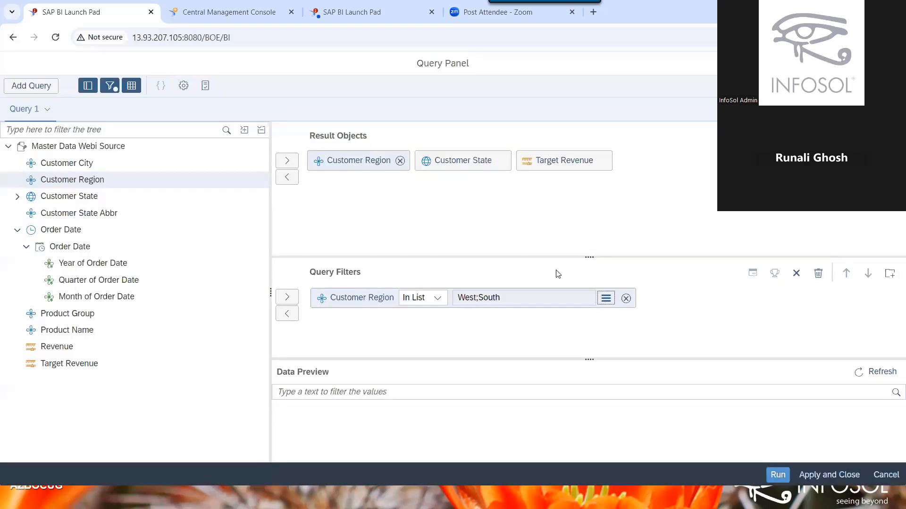
Run the query to build Report 1's table of 12 South and West states, then reopen the query.
{"action": "left_click", "coordinate": [774, 474]}
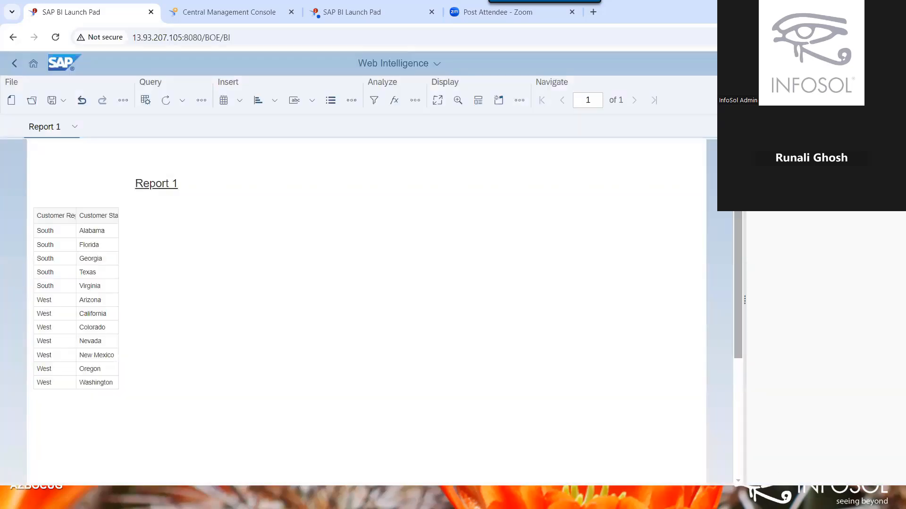
{"action": "left_click", "coordinate": [772, 206]}
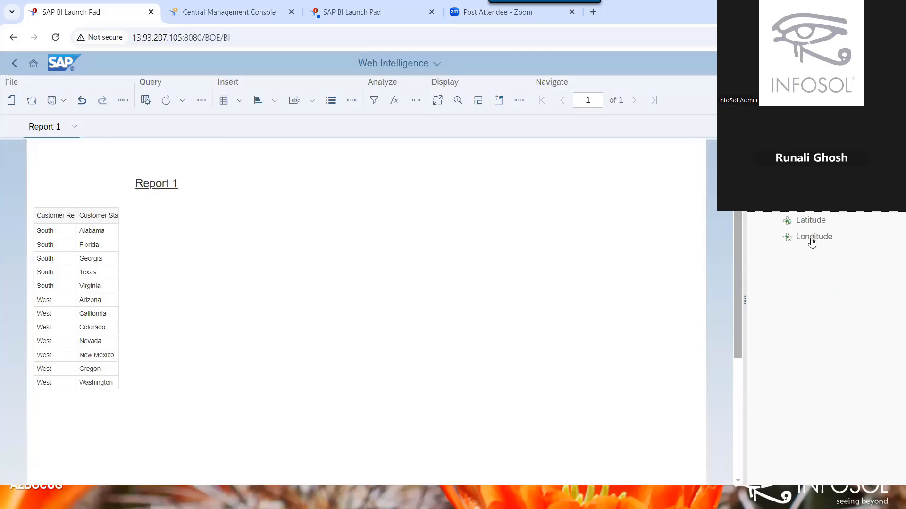
{"action": "left_click", "coordinate": [145, 100]}
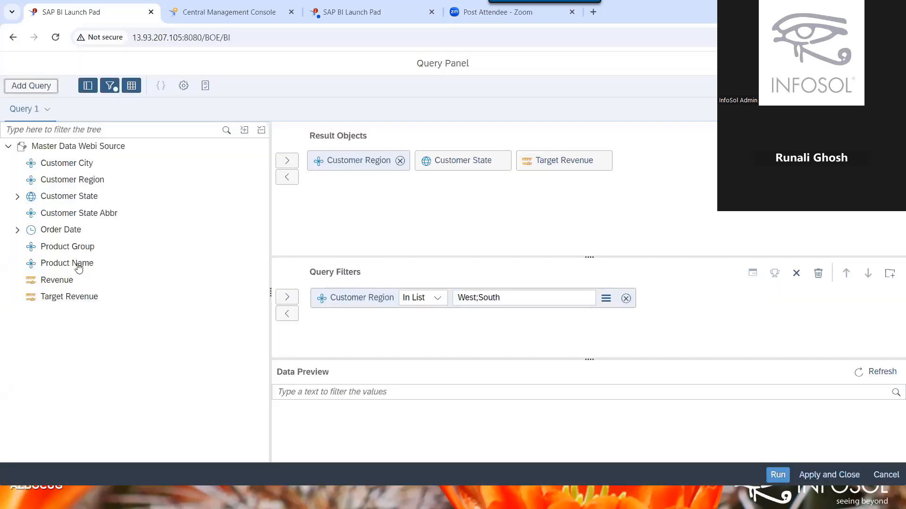
Add Revenue to the query results after Customer State and rerun the query.
{"action": "double_click", "coordinate": [75, 282]}
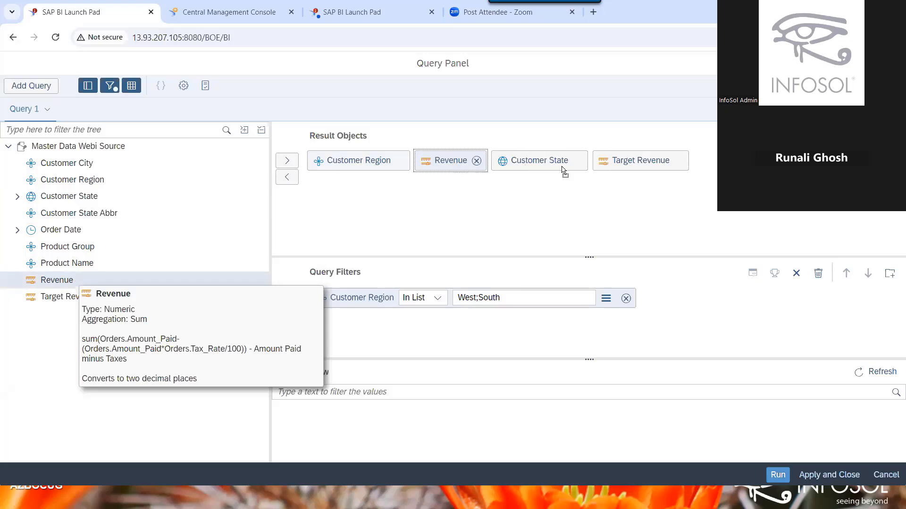
{"action": "left_click_drag", "start_coordinate": [451, 160], "coordinate": [601, 163]}
{"action": "left_click", "coordinate": [774, 479]}
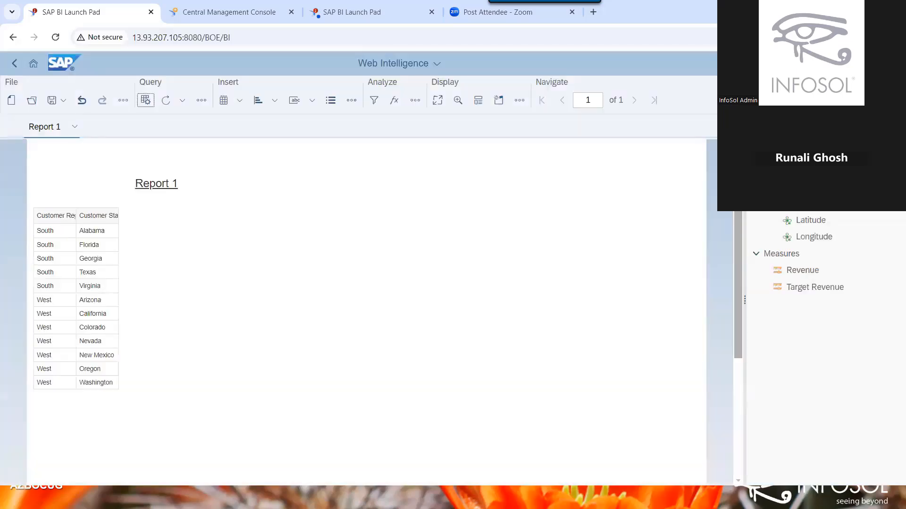
Drag Revenue and Target Revenue into the Report 1 table as new columns.
{"action": "left_click", "coordinate": [757, 136]}
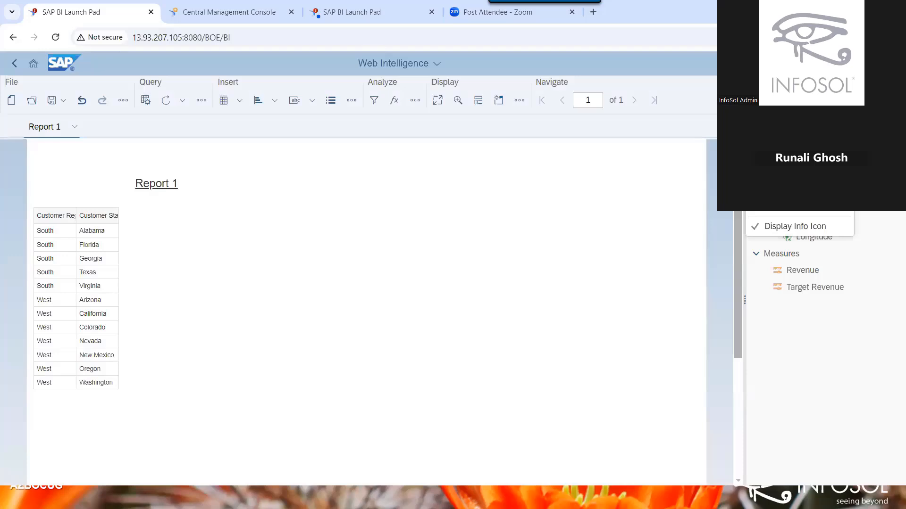
{"action": "left_click", "coordinate": [813, 330]}
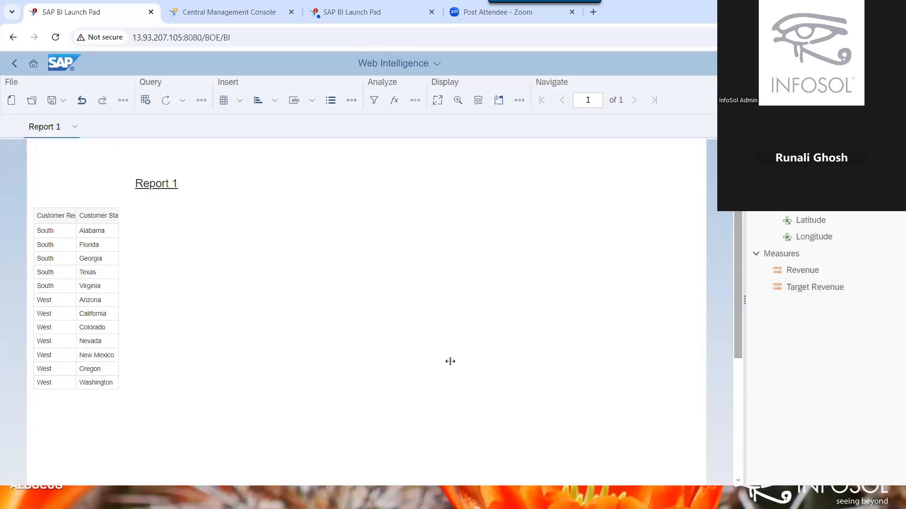
{"action": "left_click_drag", "start_coordinate": [812, 276], "coordinate": [116, 231]}
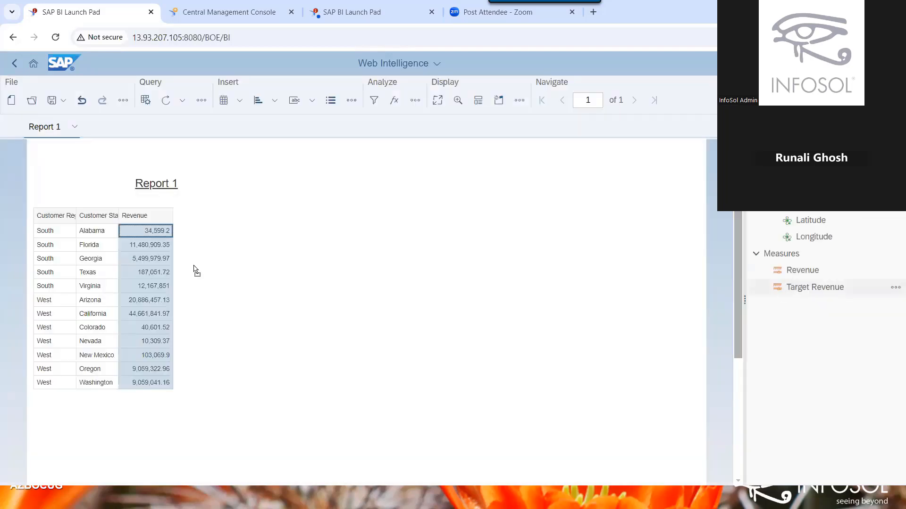
{"action": "left_click_drag", "start_coordinate": [193, 265], "coordinate": [171, 228]}
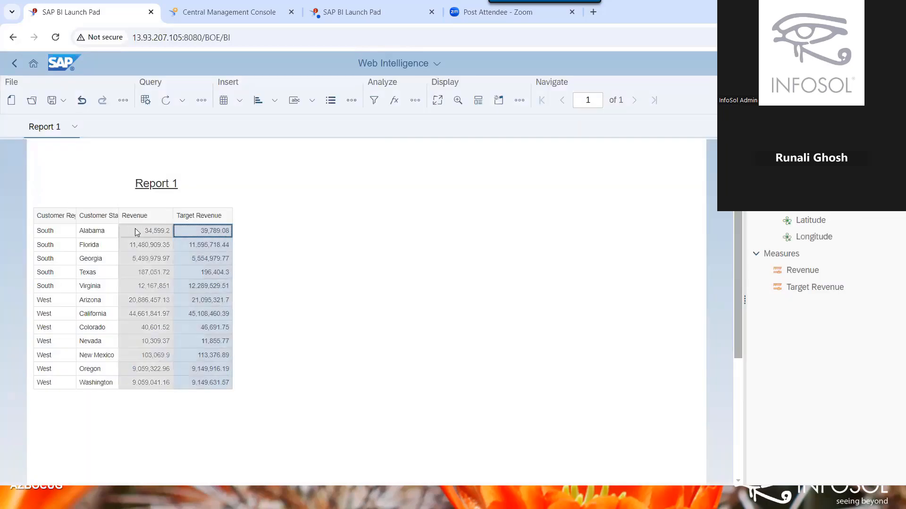
{"action": "left_click", "coordinate": [135, 231]}
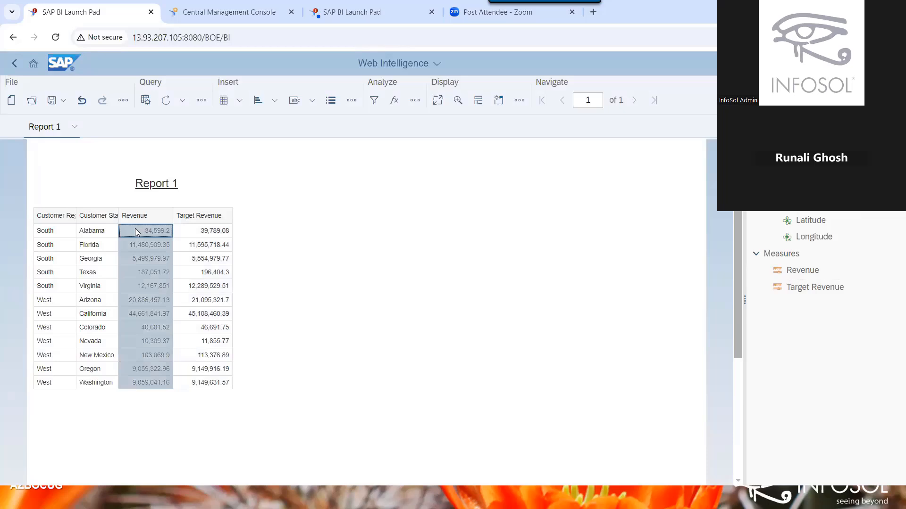
{"action": "left_click", "coordinate": [52, 234]}
{"action": "left_click", "coordinate": [50, 231]}
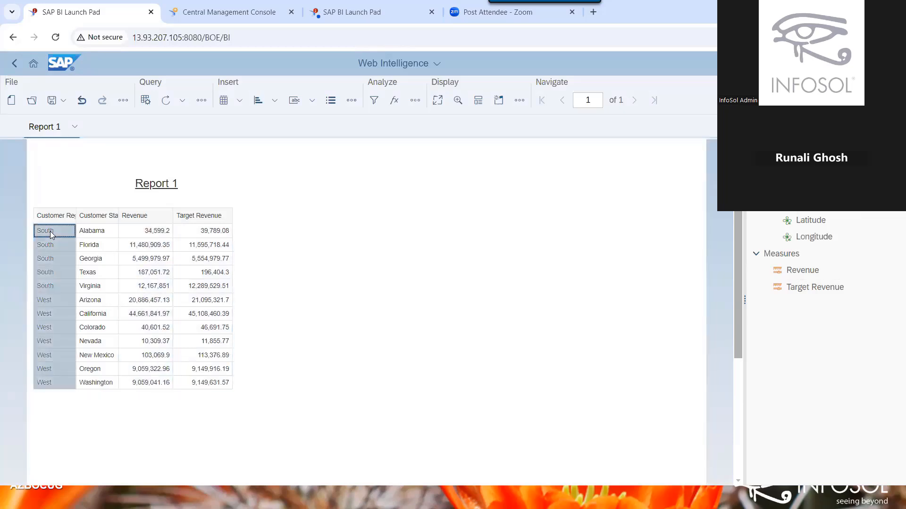
Delete the Customer Region column from the table.
{"action": "right_click", "coordinate": [108, 272]}
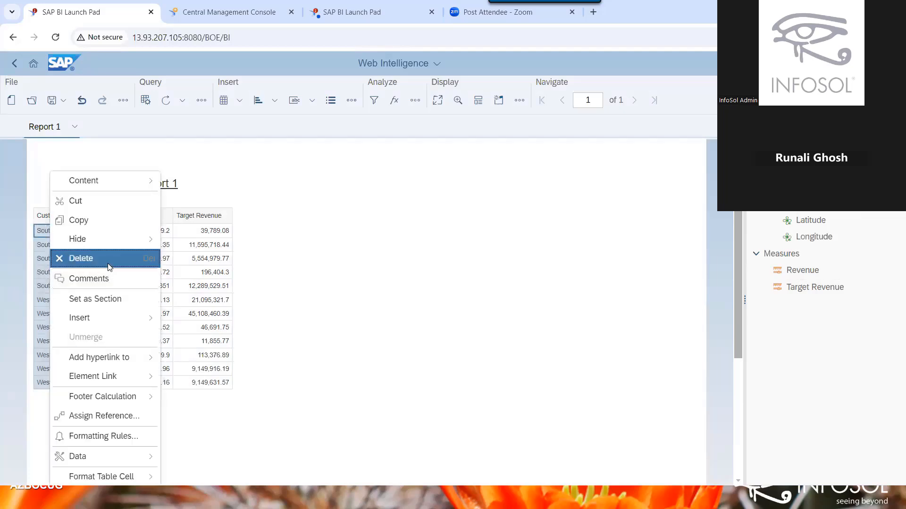
{"action": "left_click", "coordinate": [109, 267]}
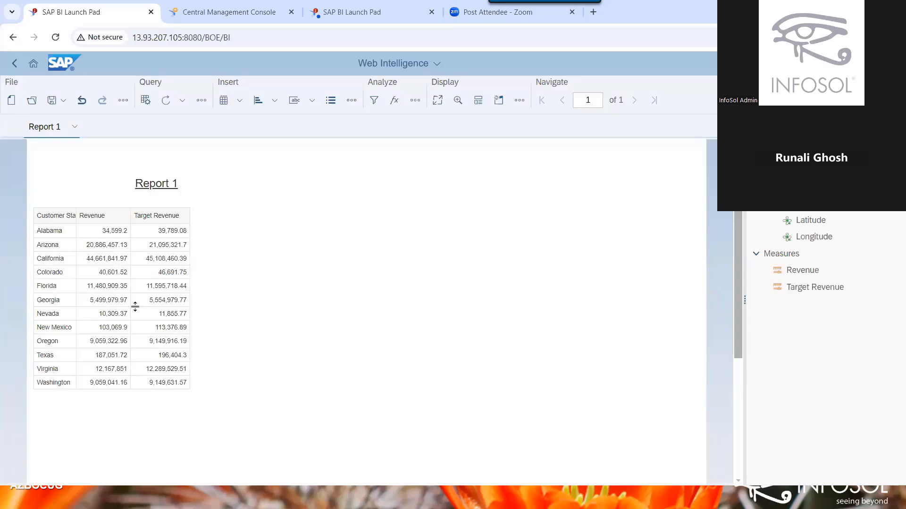
{"action": "left_click", "coordinate": [125, 233]}
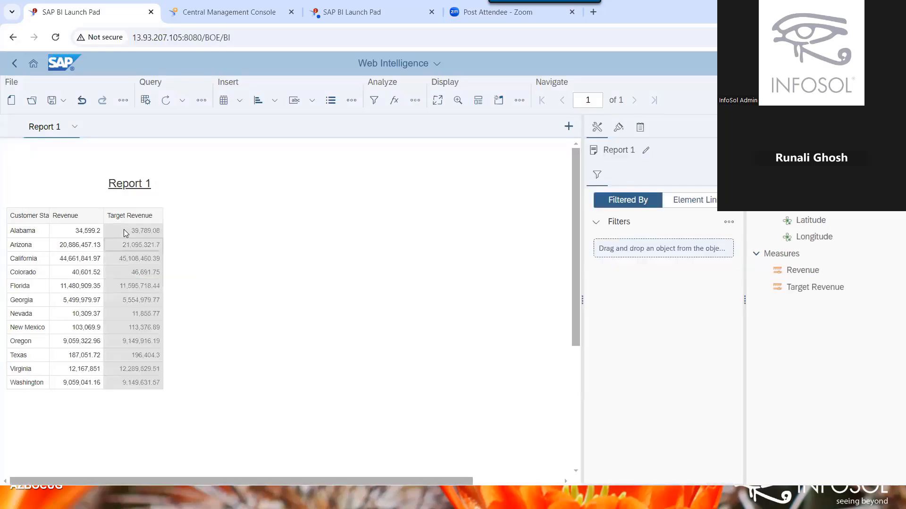
Convert the table into a Geo Choropleth map chart and enlarge it.
{"action": "left_click", "coordinate": [126, 233]}
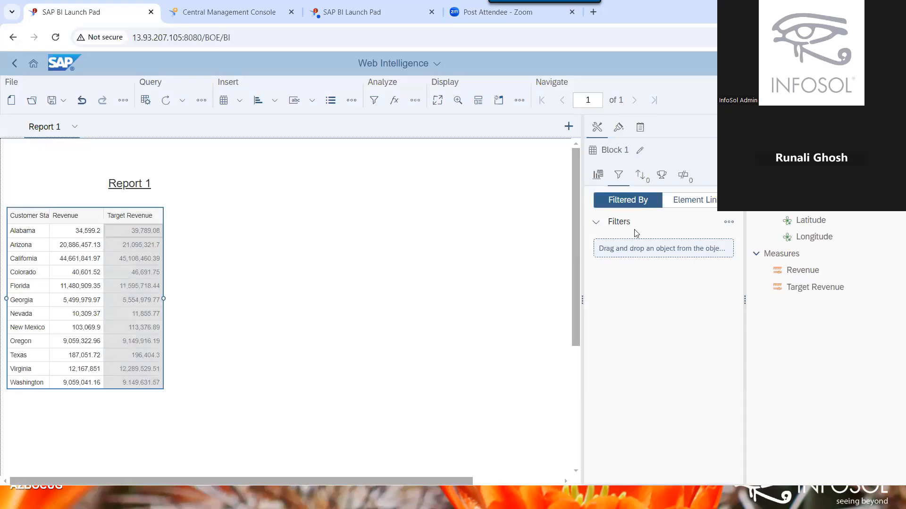
{"action": "left_click", "coordinate": [598, 175]}
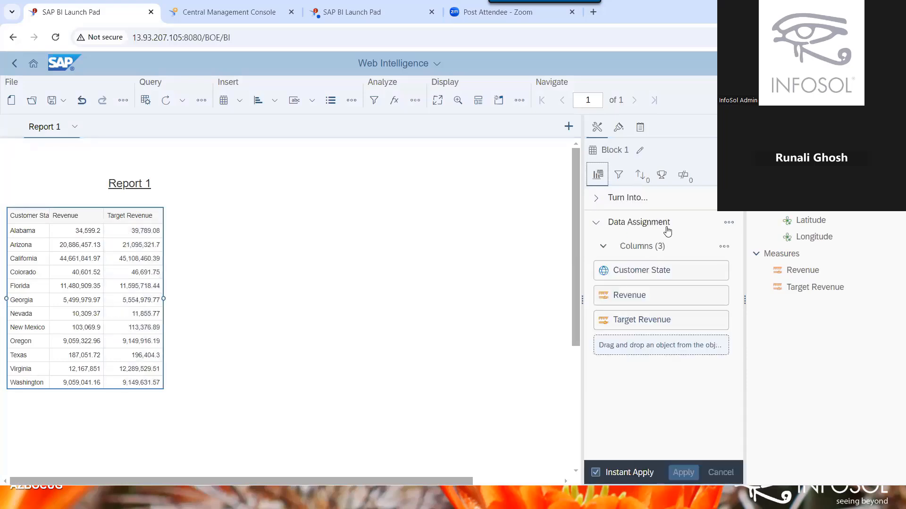
{"action": "left_click", "coordinate": [627, 198]}
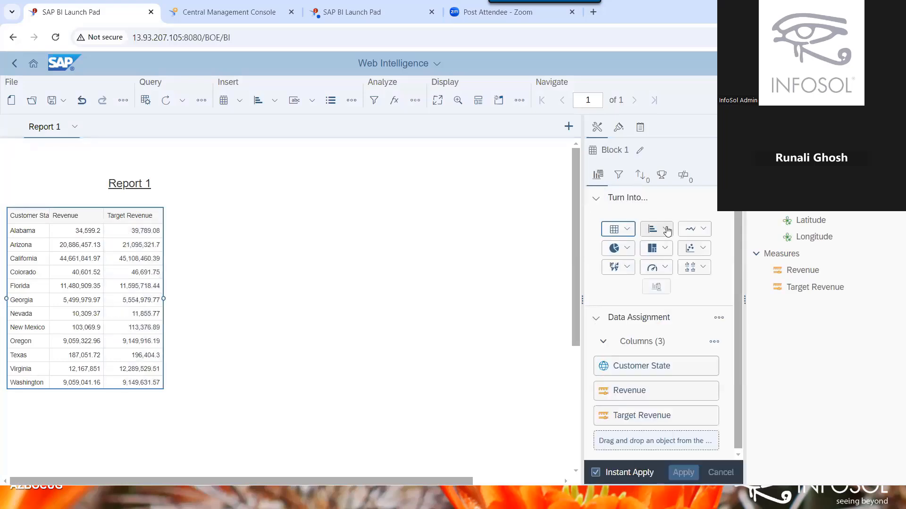
{"action": "left_click", "coordinate": [615, 273]}
{"action": "left_click", "coordinate": [616, 286]}
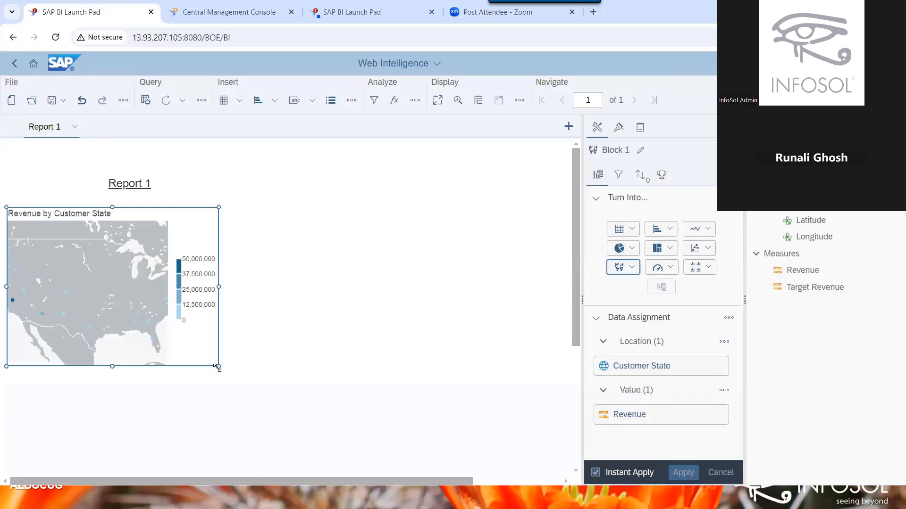
{"action": "left_click_drag", "start_coordinate": [219, 367], "coordinate": [431, 426]}
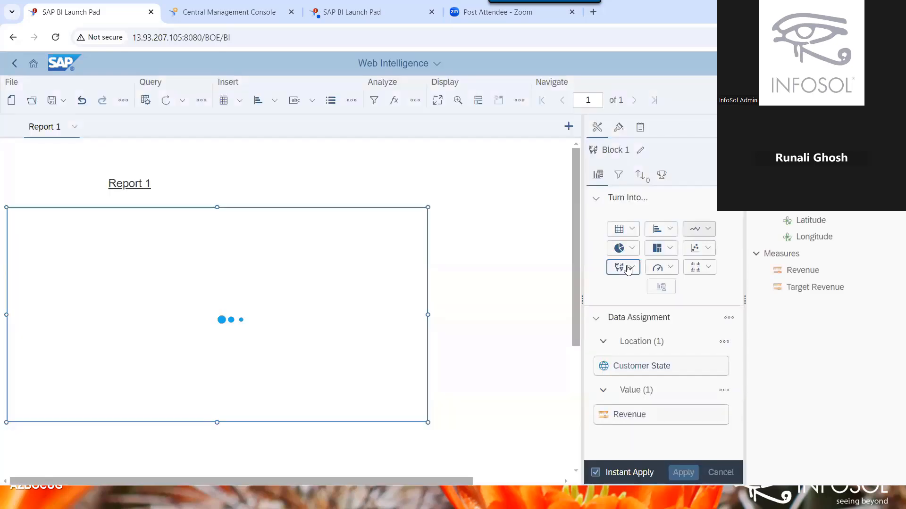
{"action": "left_click", "coordinate": [627, 267]}
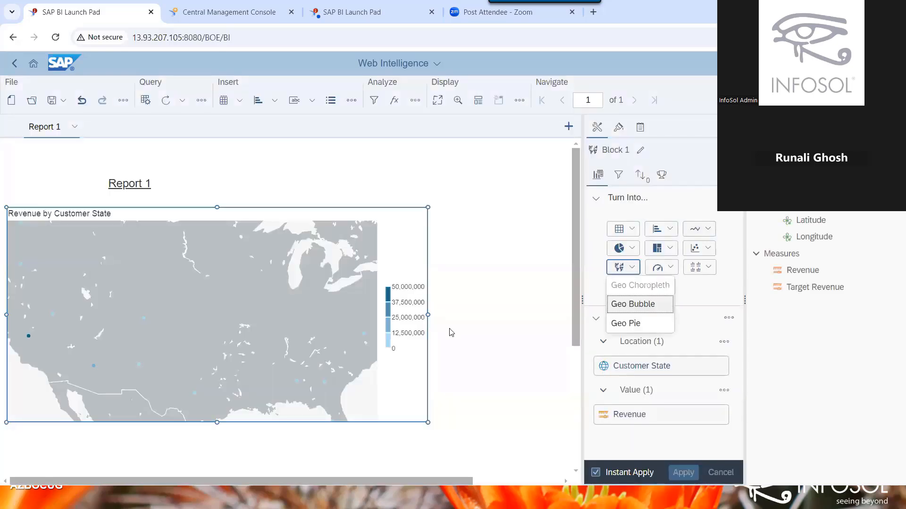
{"action": "left_click", "coordinate": [109, 377]}
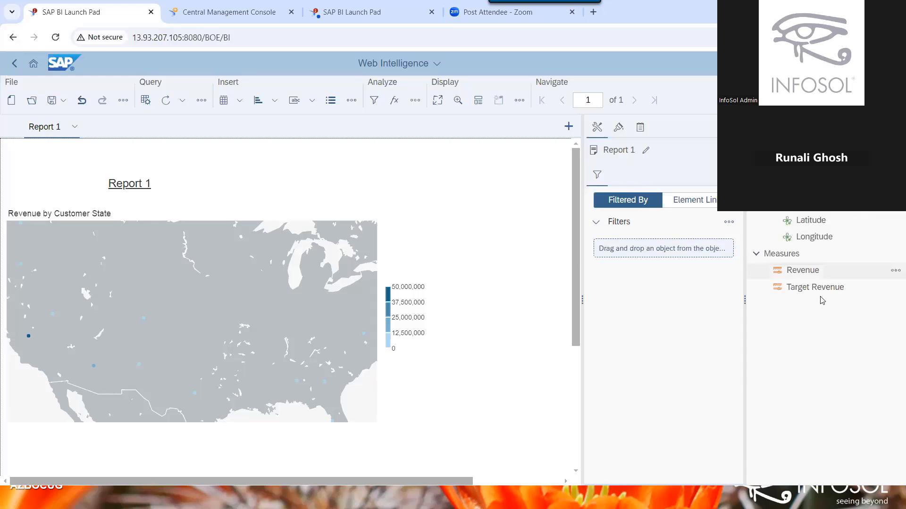
Replace Revenue with Target Revenue as the map's plotted value.
{"action": "left_click", "coordinate": [343, 244]}
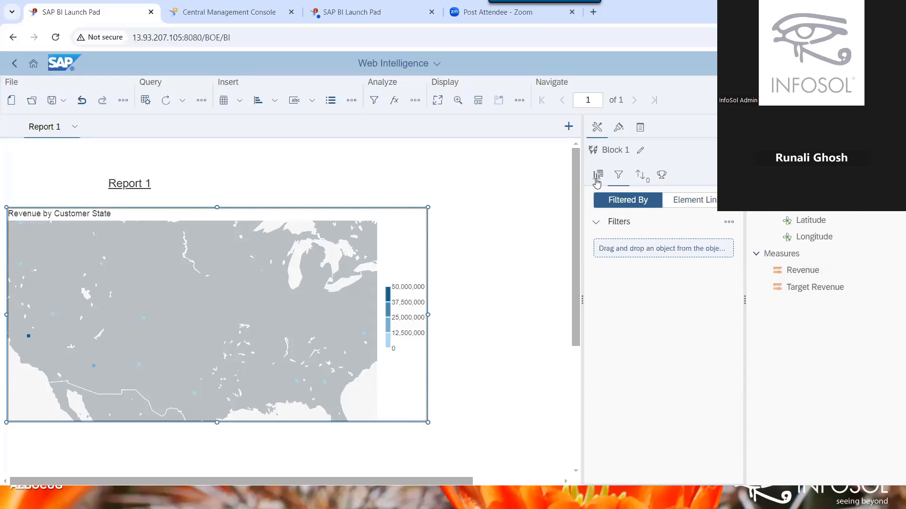
{"action": "left_click", "coordinate": [597, 177]}
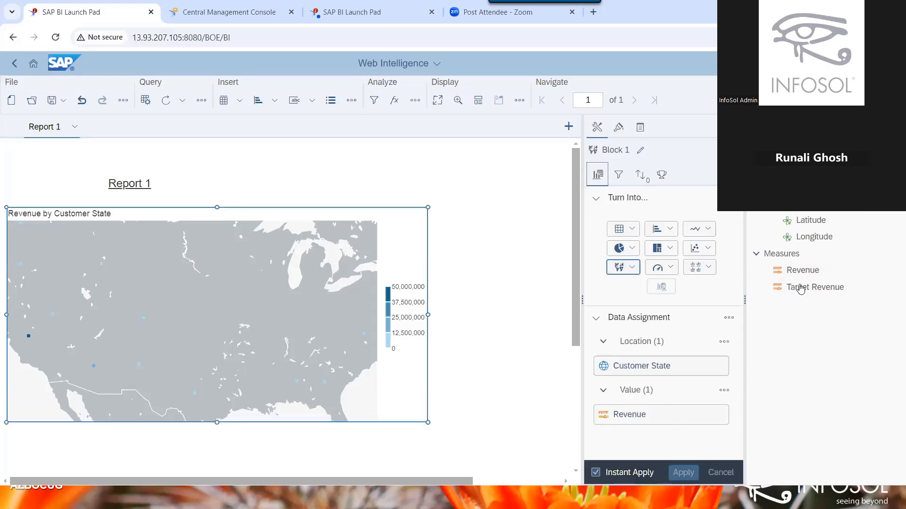
{"action": "left_click_drag", "start_coordinate": [800, 289], "coordinate": [630, 423]}
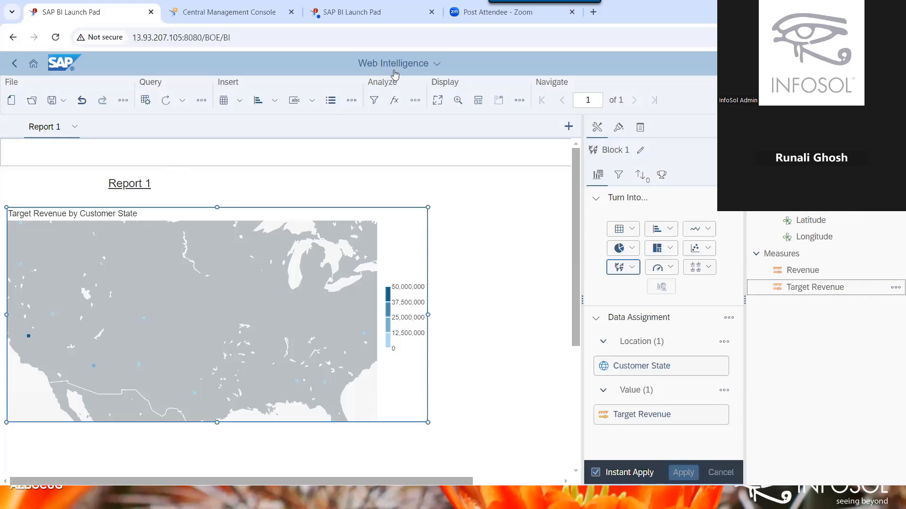
{"action": "left_click", "coordinate": [395, 74]}
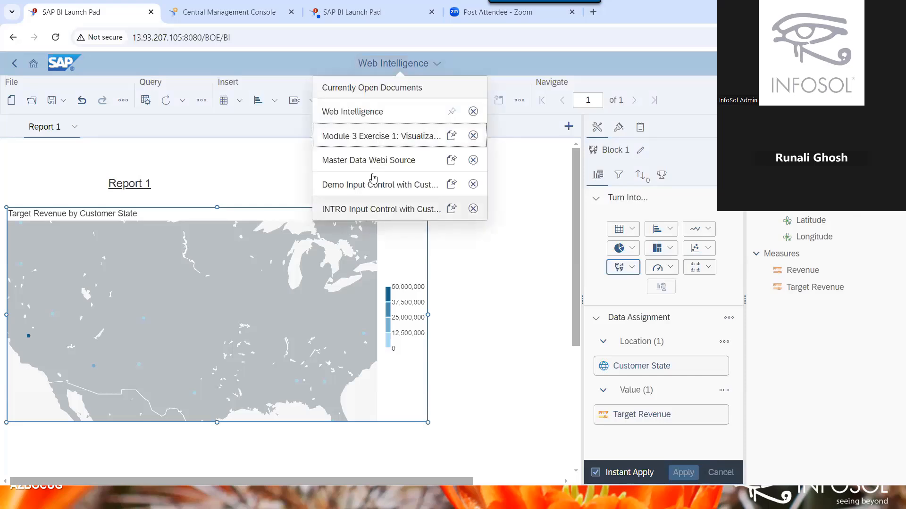
Switch to the Master Data Webi Source document, then start a new blank document.
{"action": "left_click", "coordinate": [375, 166]}
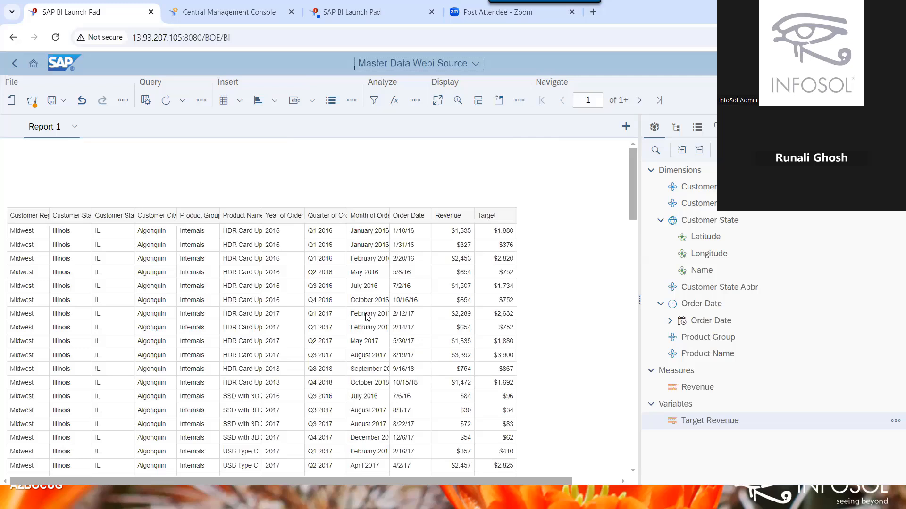
{"action": "left_click", "coordinate": [371, 326]}
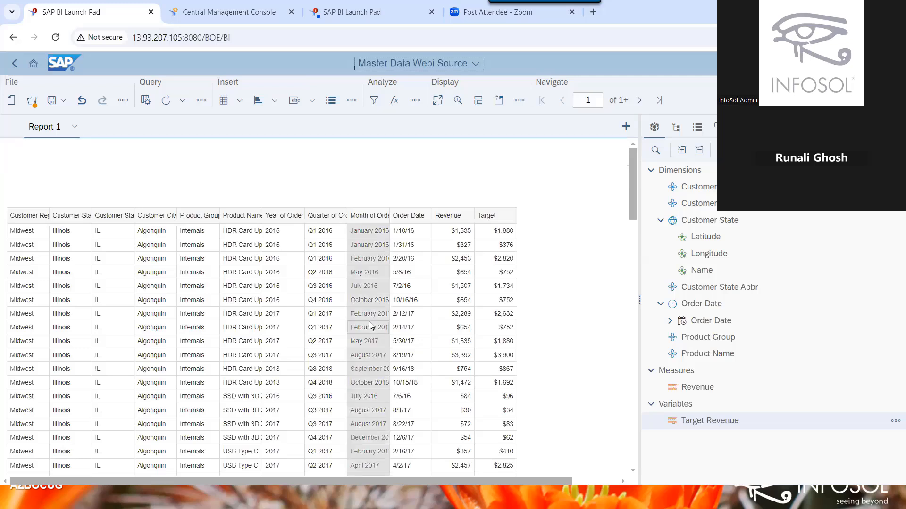
{"action": "left_click", "coordinate": [10, 100]}
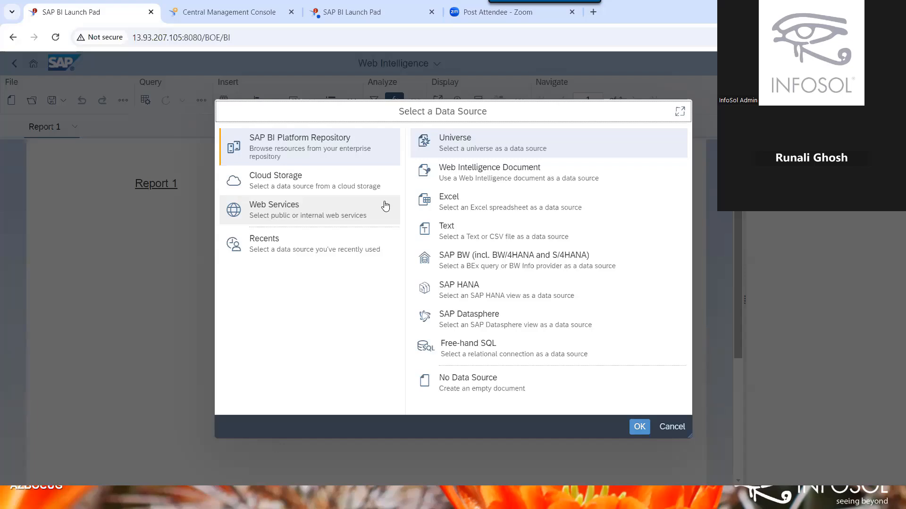
Choose Excel and pick the SalesPerson workbook from Public Folders > _WebI Like A Pro 4.3 > Resource Files.
{"action": "left_click", "coordinate": [565, 197]}
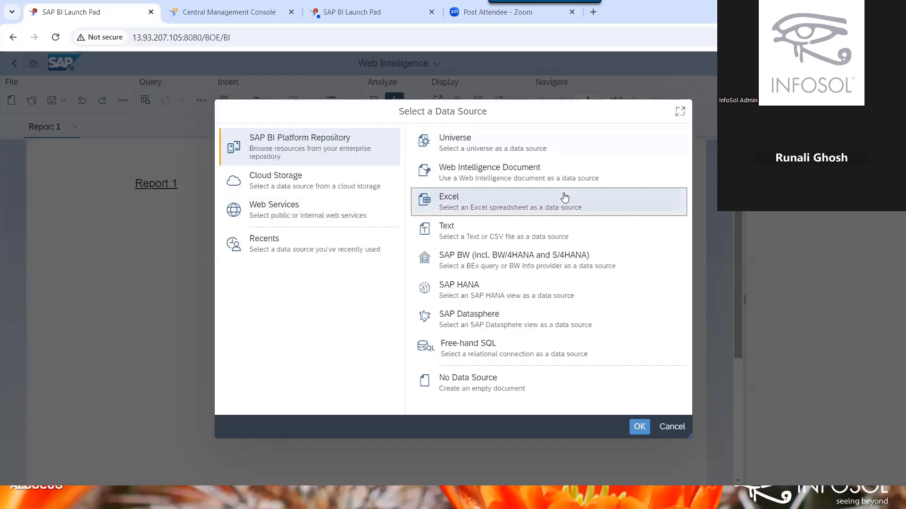
{"action": "left_click", "coordinate": [640, 428]}
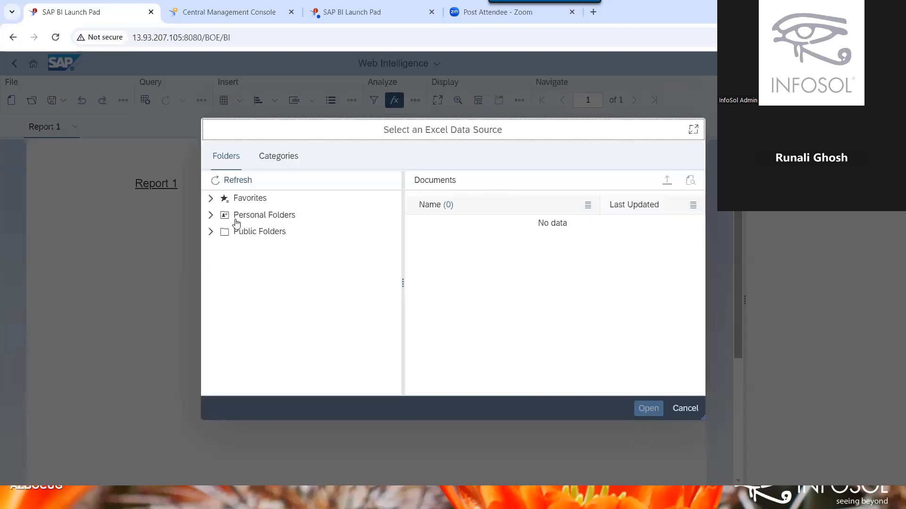
{"action": "left_click", "coordinate": [210, 231]}
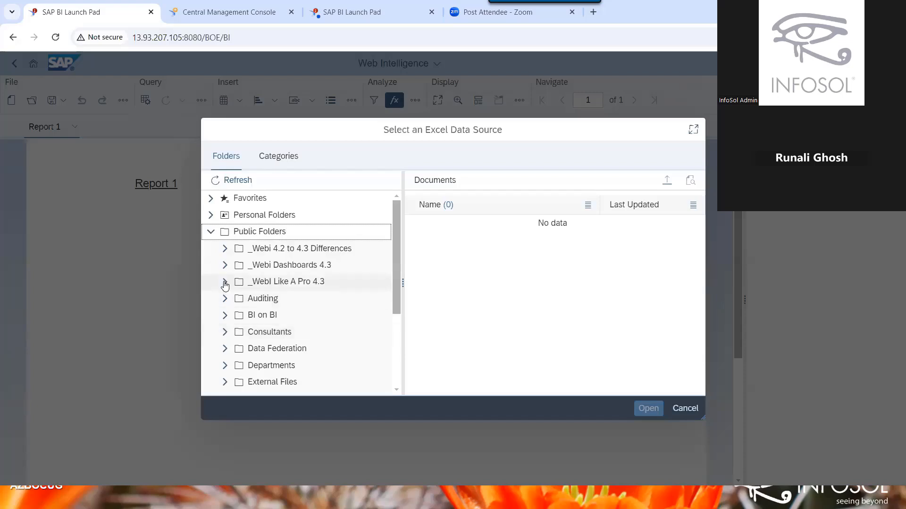
{"action": "left_click", "coordinate": [225, 282]}
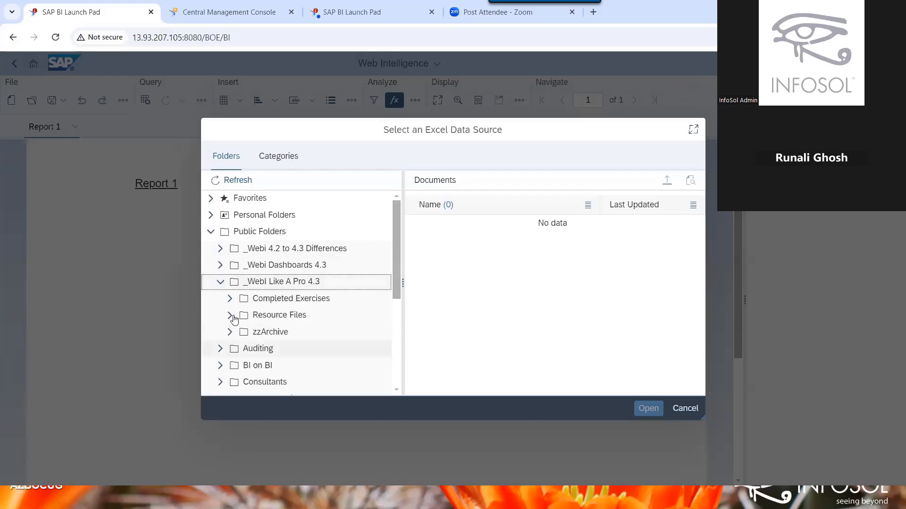
{"action": "left_click", "coordinate": [282, 318]}
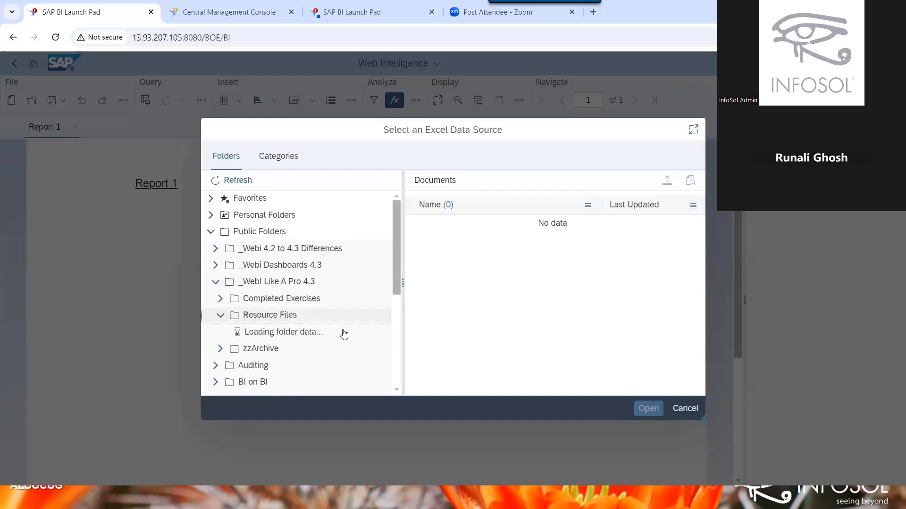
{"action": "left_click", "coordinate": [269, 306]}
{"action": "double_click", "coordinate": [270, 307]}
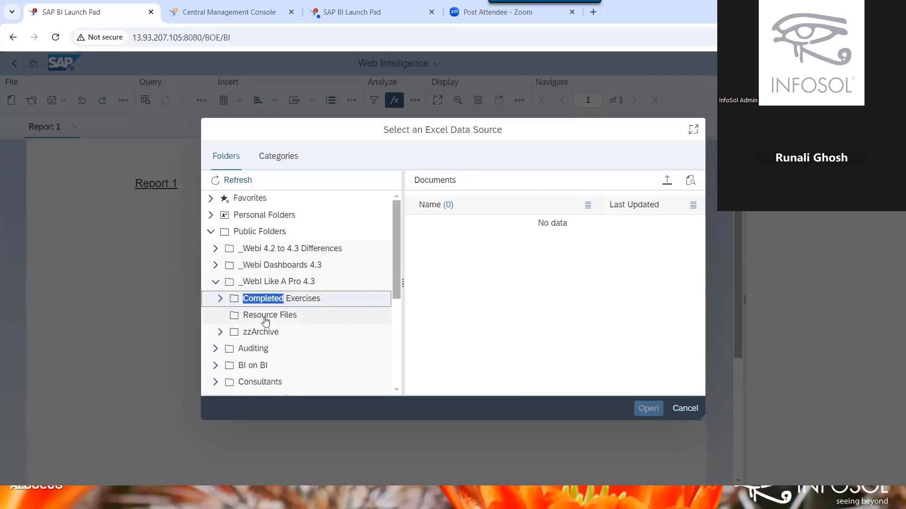
{"action": "left_click", "coordinate": [266, 320]}
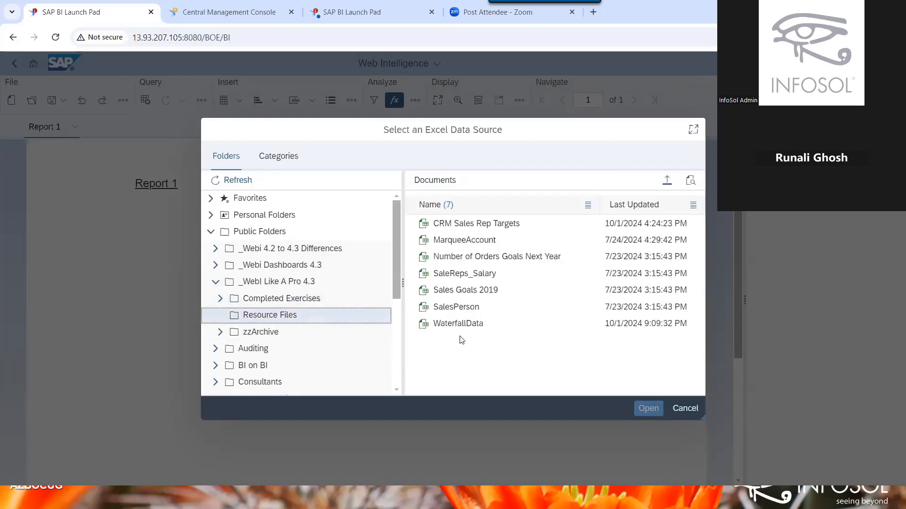
{"action": "double_click", "coordinate": [482, 307]}
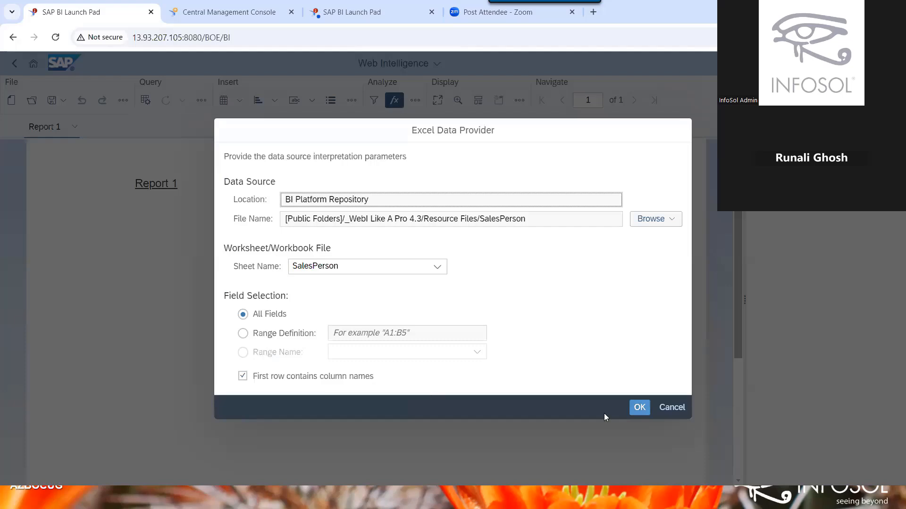
Accept the Excel provider, add ID, SalesPerson and SalesTarget to Result Objects, and run the query.
{"action": "left_click", "coordinate": [641, 409]}
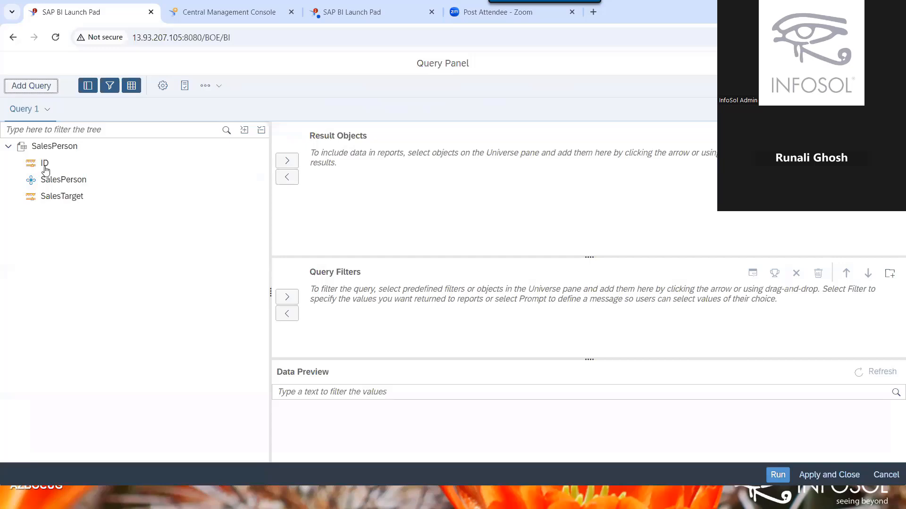
{"action": "double_click", "coordinate": [46, 165]}
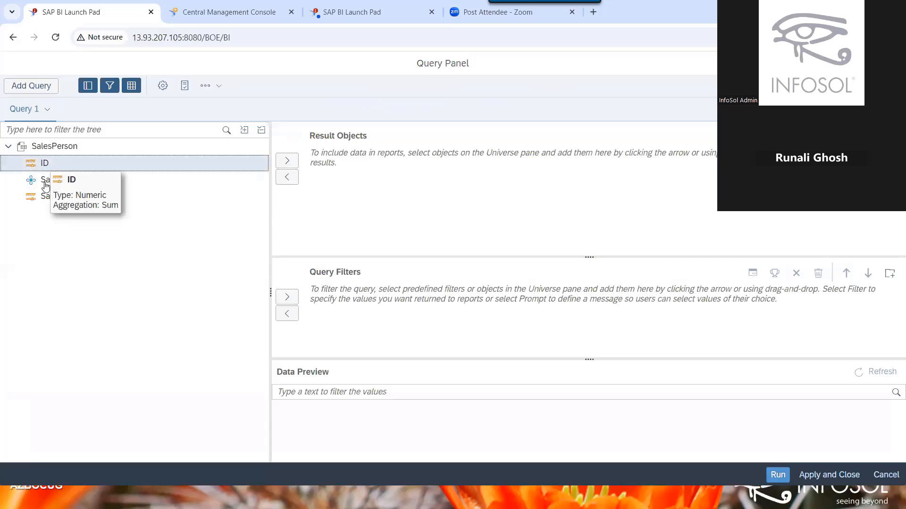
{"action": "double_click", "coordinate": [45, 197]}
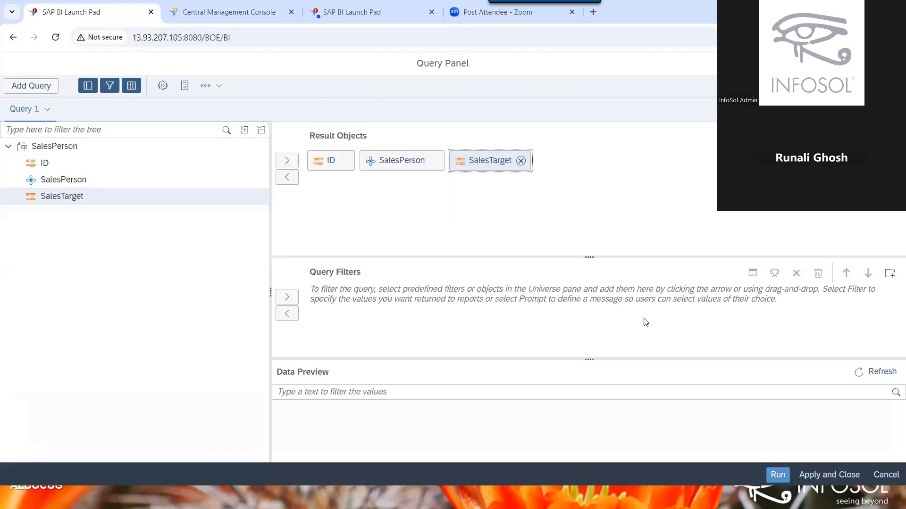
{"action": "left_click", "coordinate": [772, 476]}
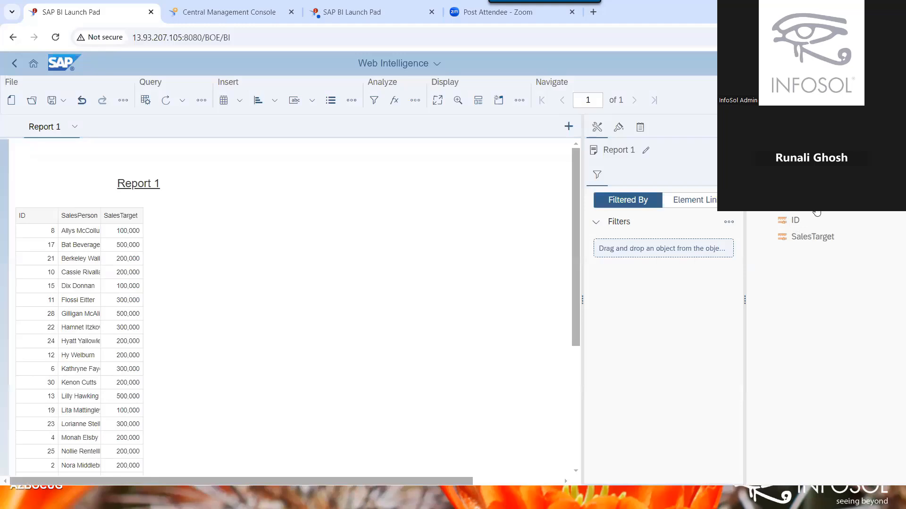
Rename the SalesPerson object to 'Sales Person' in the object properties.
{"action": "left_click", "coordinate": [640, 128]}
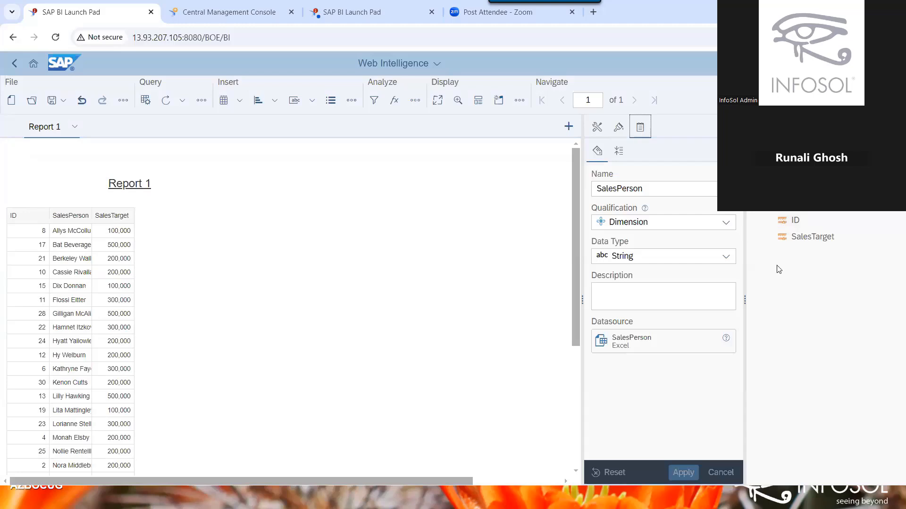
{"action": "left_click", "coordinate": [692, 190]}
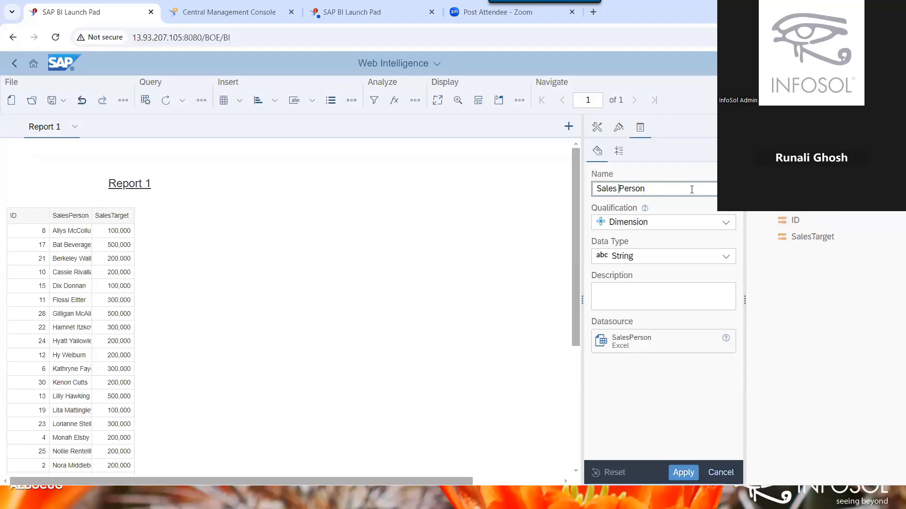
{"action": "left_click", "coordinate": [676, 473]}
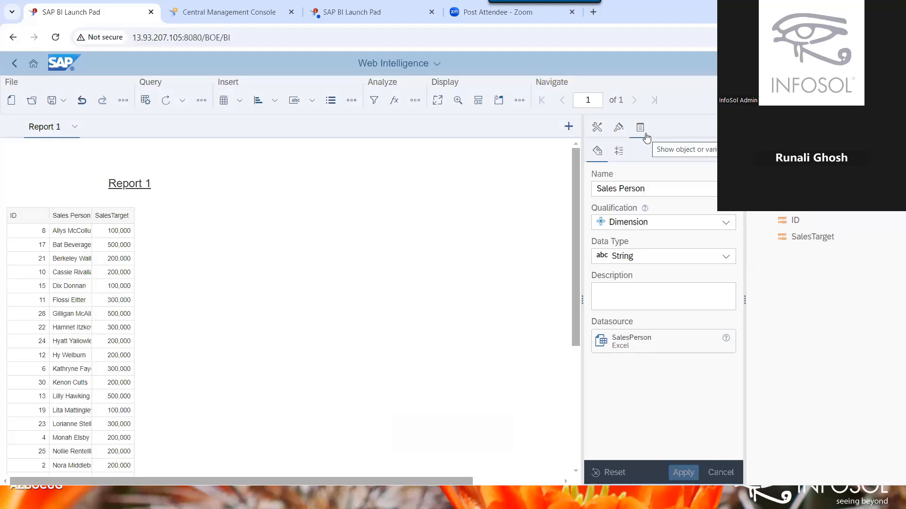
Change ID's qualification to Dimension, apply it, and refresh the document's data.
{"action": "left_click", "coordinate": [830, 227]}
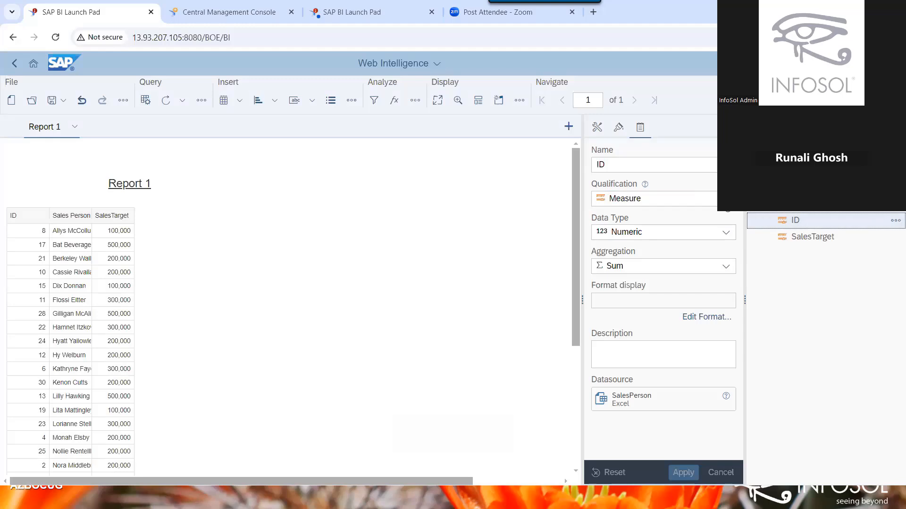
{"action": "left_click", "coordinate": [726, 198]}
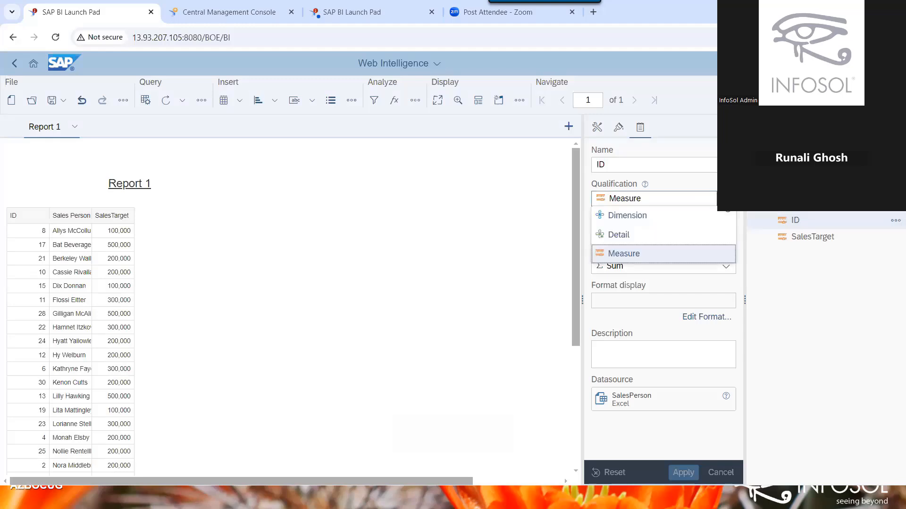
{"action": "left_click", "coordinate": [660, 216]}
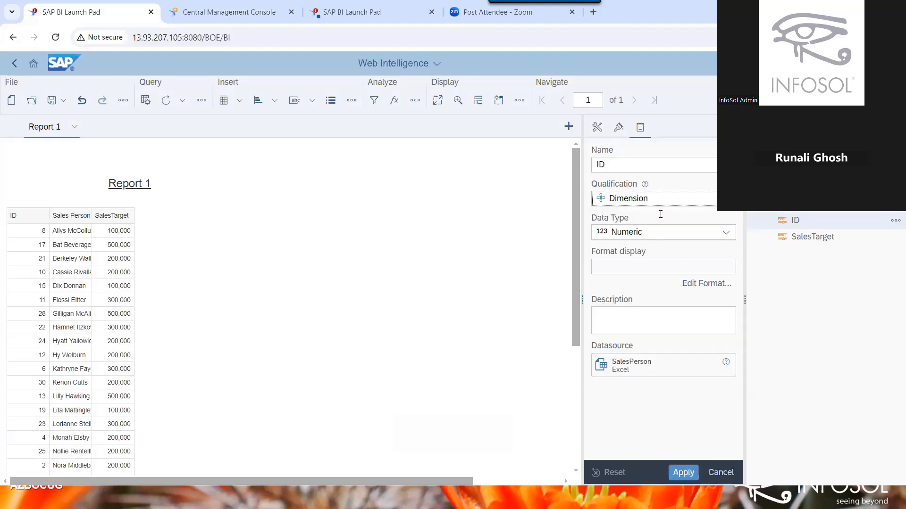
{"action": "left_click", "coordinate": [681, 476]}
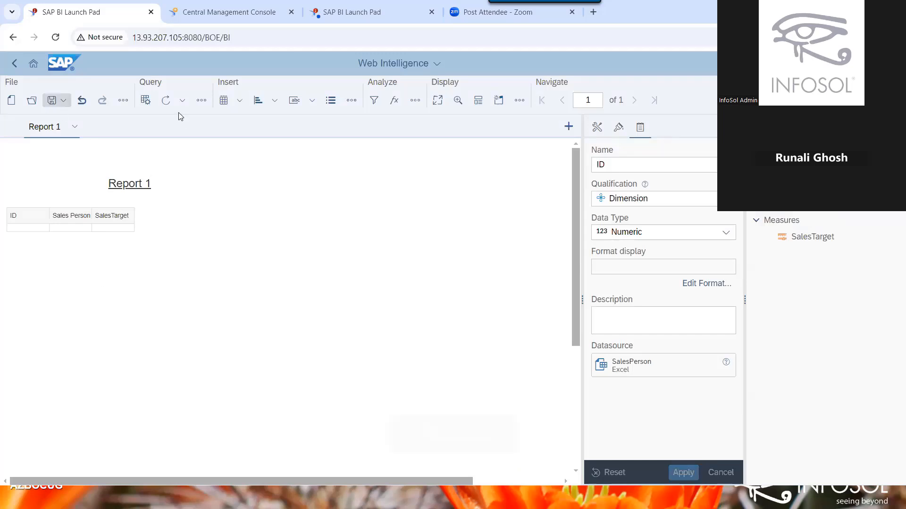
{"action": "left_click", "coordinate": [166, 102]}
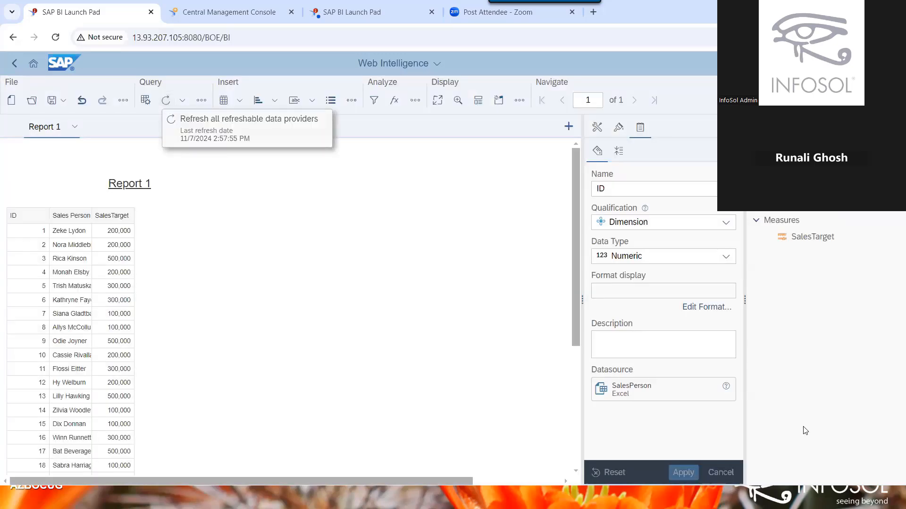
Rename the SalesTarget measure to 'Sales Target' in its properties panel.
{"action": "left_click", "coordinate": [780, 239]}
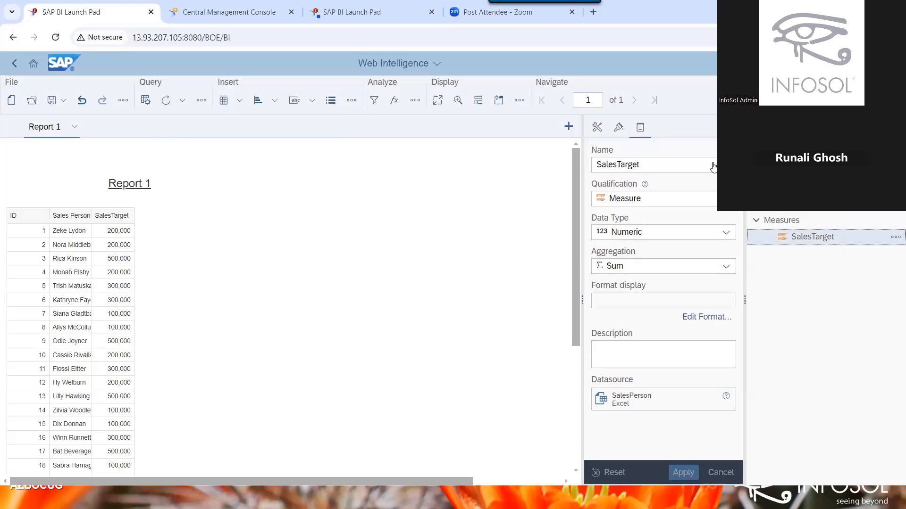
{"action": "left_click", "coordinate": [613, 164]}
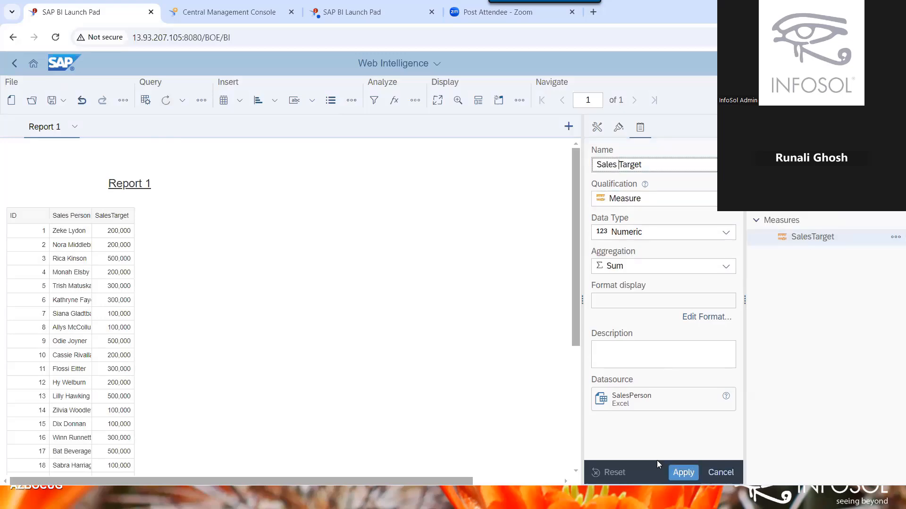
{"action": "left_click", "coordinate": [678, 473]}
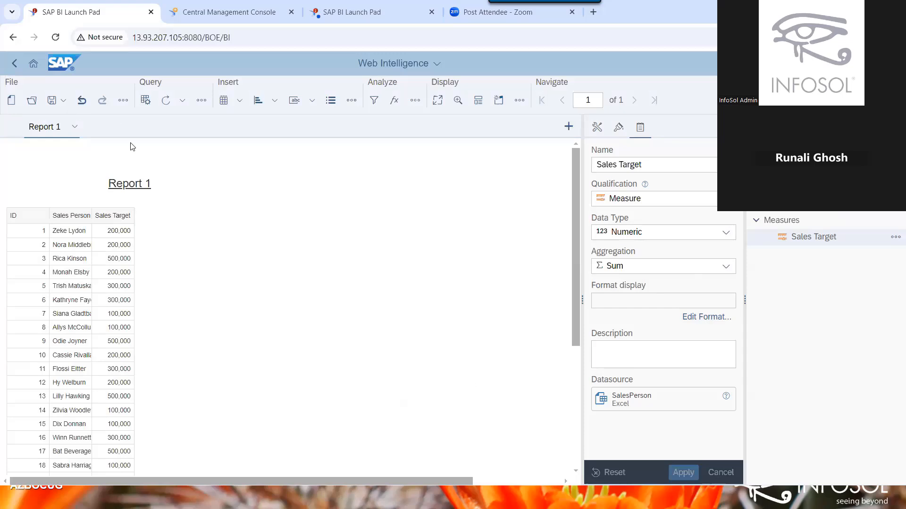
Create a new Web Intelligence document with No Data Source.
{"action": "left_click", "coordinate": [11, 100]}
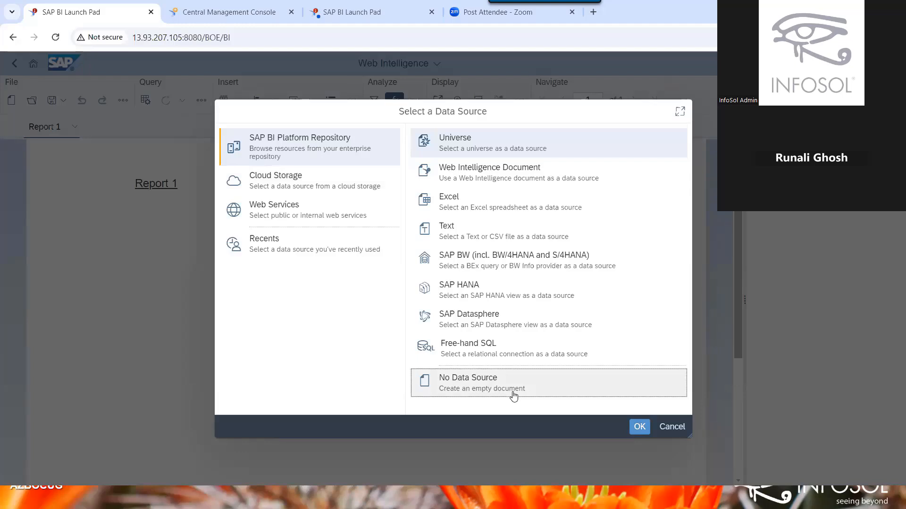
{"action": "left_click", "coordinate": [513, 395]}
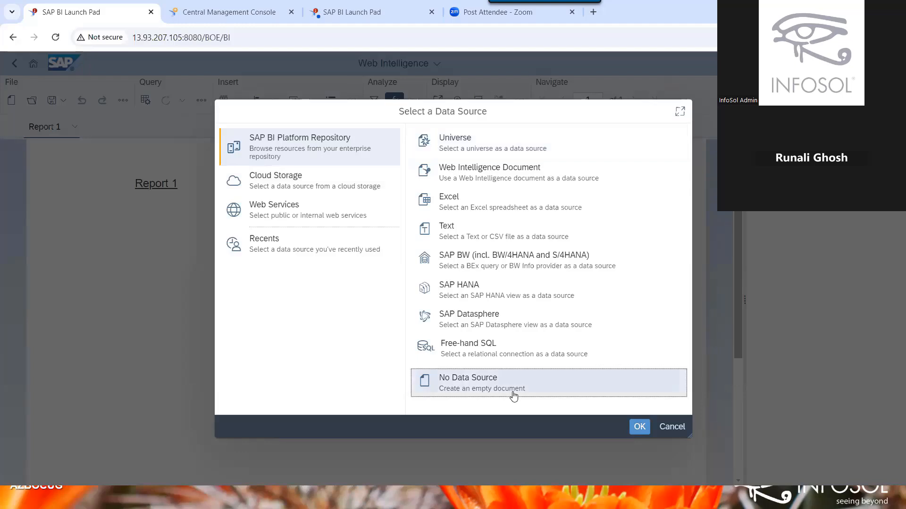
{"action": "left_click", "coordinate": [636, 427]}
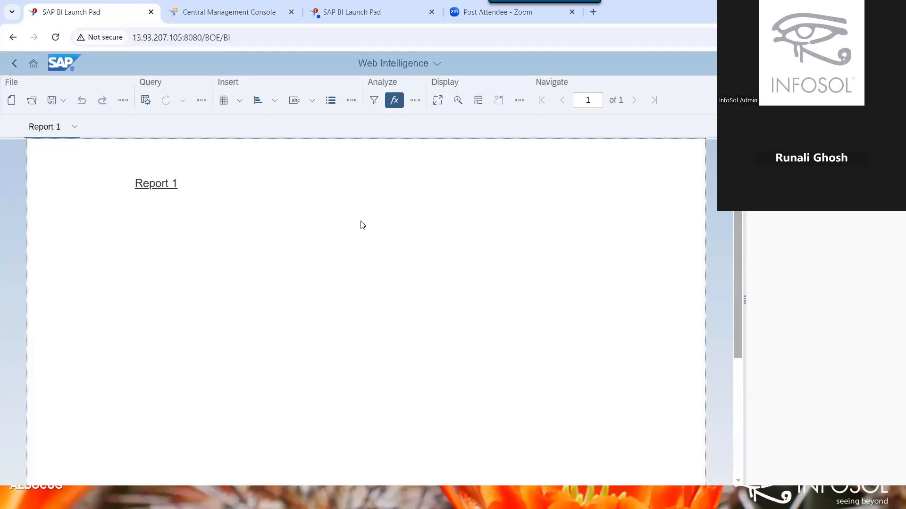
Insert a text cell below the Report 1 title and enlarge it into a large box.
{"action": "left_click", "coordinate": [302, 99]}
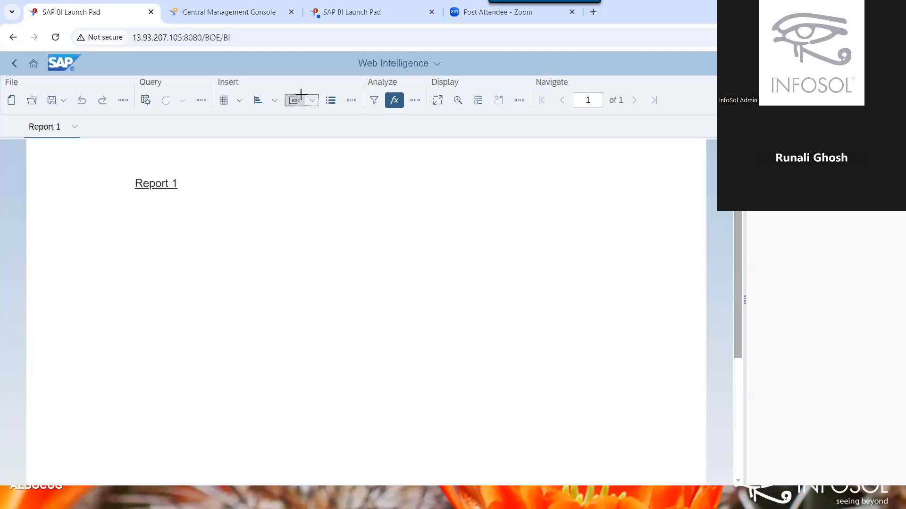
{"action": "left_click", "coordinate": [76, 231]}
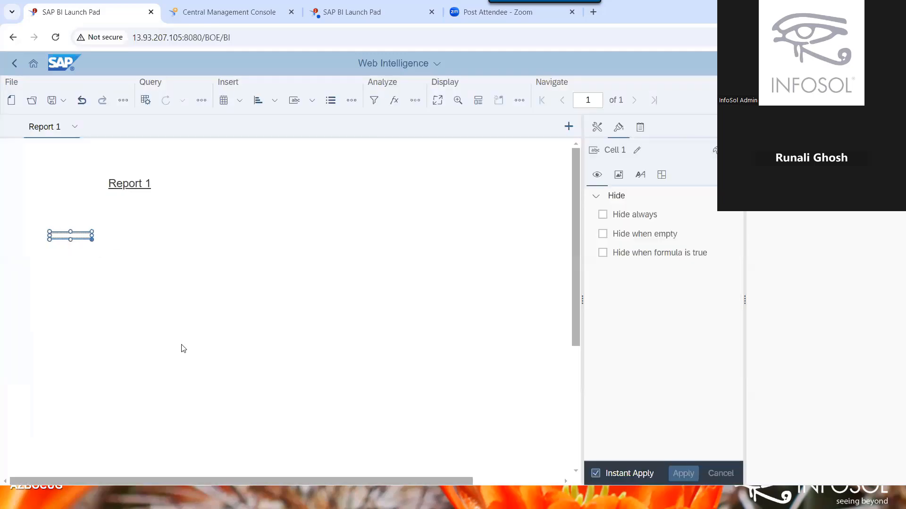
{"action": "left_click_drag", "start_coordinate": [182, 348], "coordinate": [183, 344]}
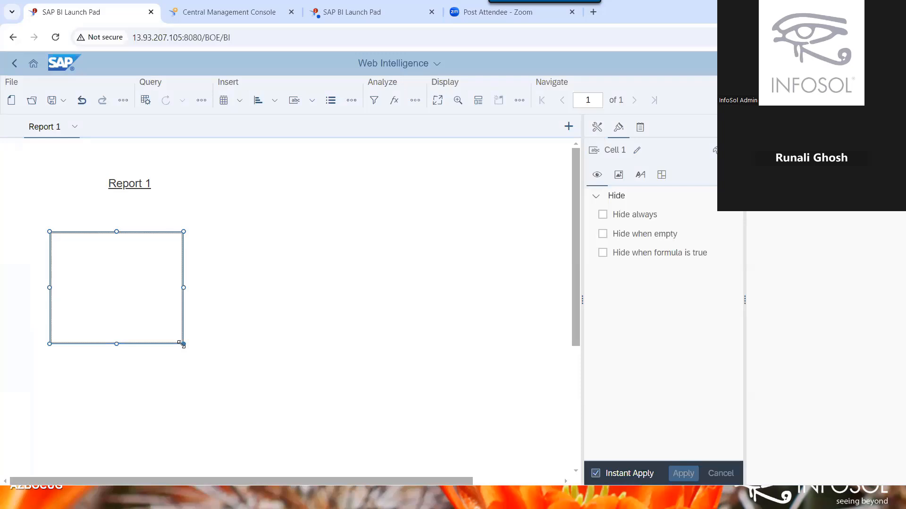
{"action": "left_click", "coordinate": [250, 257]}
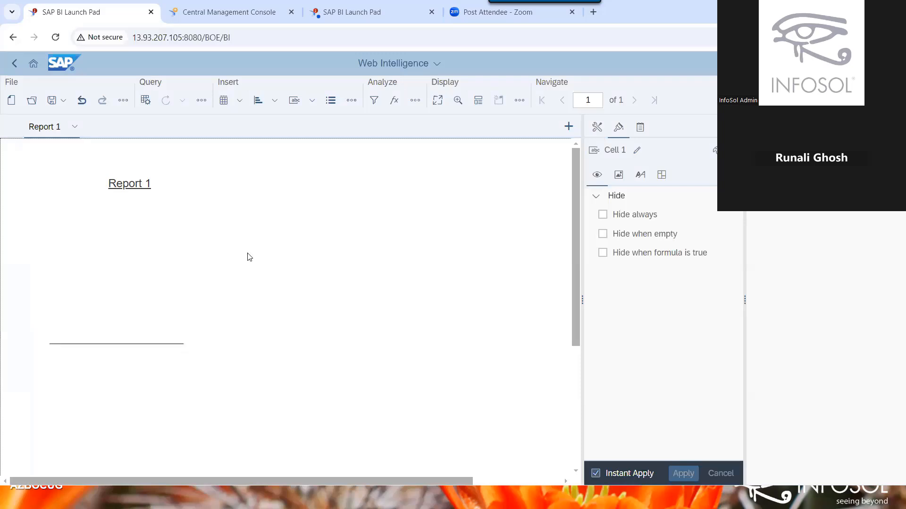
{"action": "left_click", "coordinate": [167, 289]}
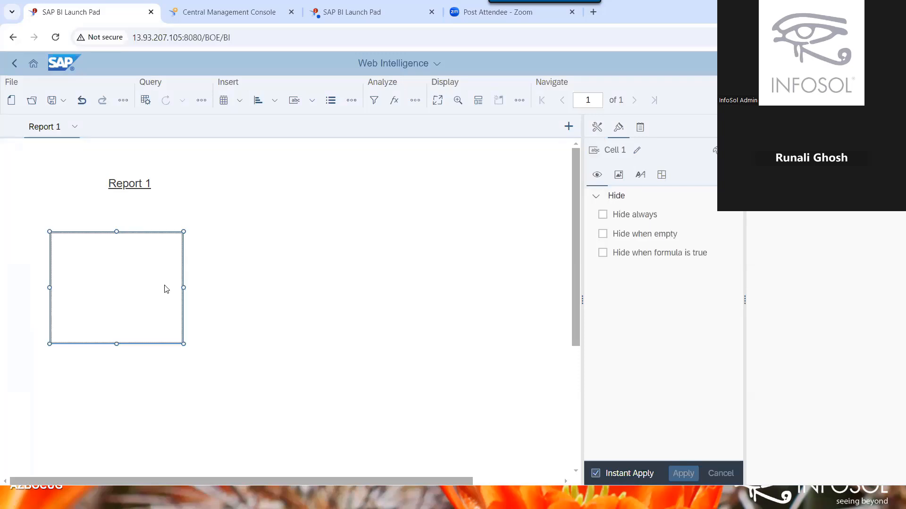
{"action": "left_click", "coordinate": [403, 67]}
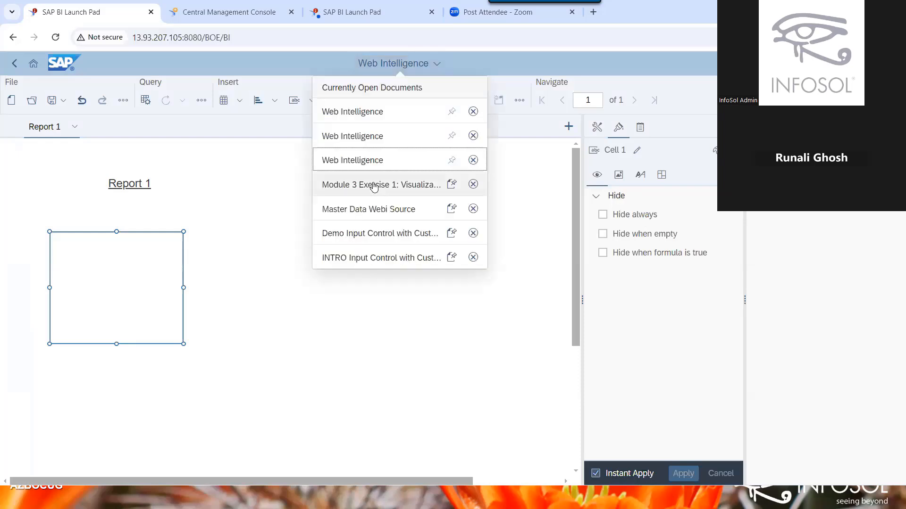
Switch to the Sample Instance 12212021 document and select its Revenue USD by Stage funnel chart.
{"action": "left_click", "coordinate": [374, 184]}
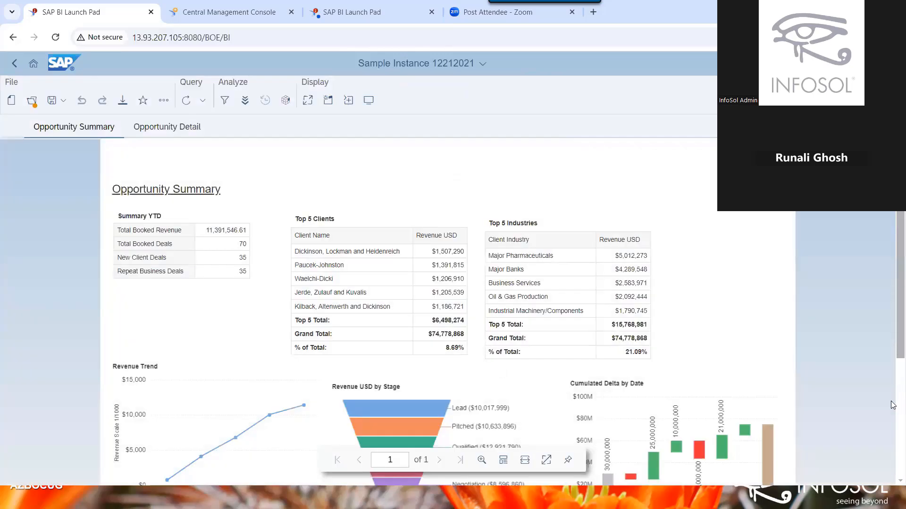
{"action": "scroll", "coordinate": [893, 405], "scroll_direction": "down", "scroll_amount": 4}
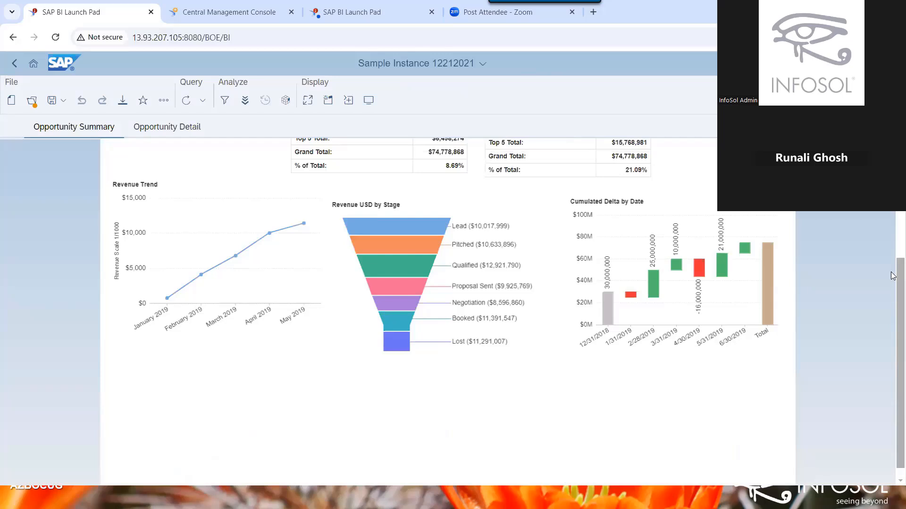
{"action": "scroll", "coordinate": [875, 422], "scroll_direction": "up", "scroll_amount": 3}
{"action": "scroll", "coordinate": [875, 421], "scroll_direction": "down", "scroll_amount": 3}
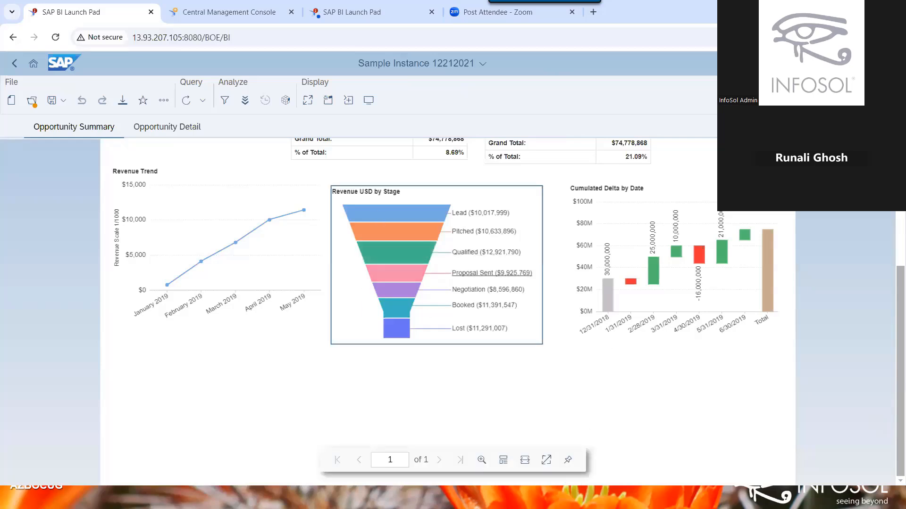
{"action": "left_click", "coordinate": [346, 313]}
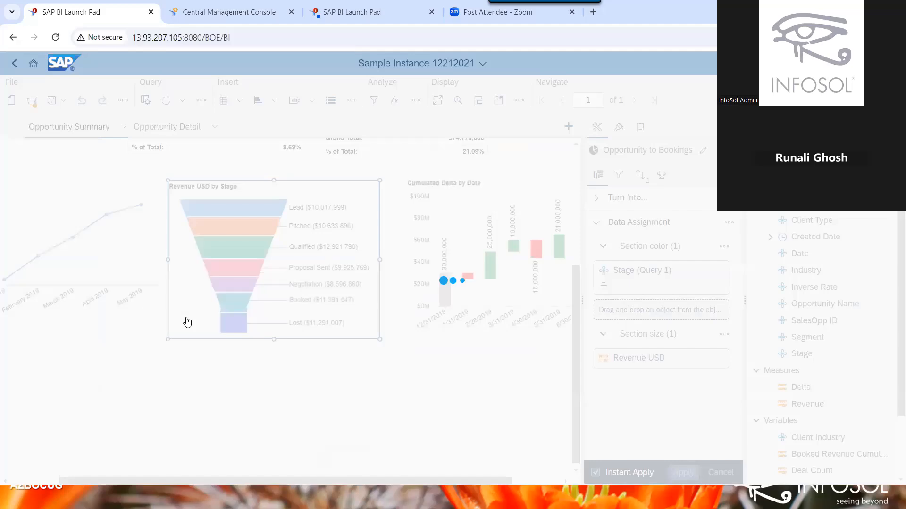
Save the funnel chart as shared element 'Funnel_sm' in Personal Folders, then return to the blank document.
{"action": "right_click", "coordinate": [270, 419]}
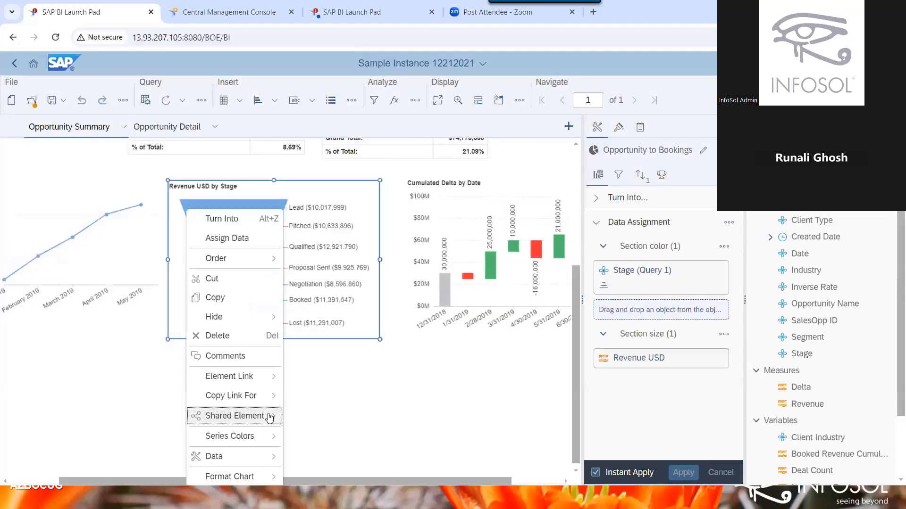
{"action": "mouse_move", "coordinate": [271, 415]}
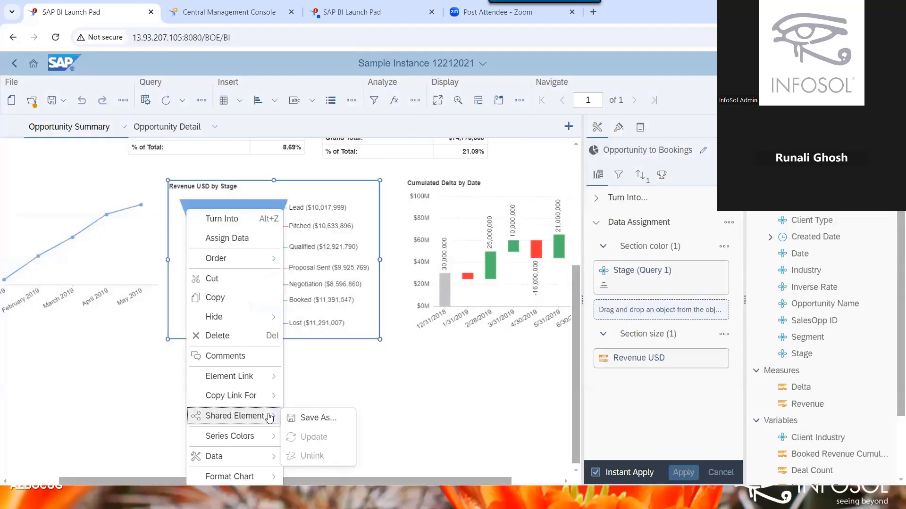
{"action": "left_click", "coordinate": [319, 418]}
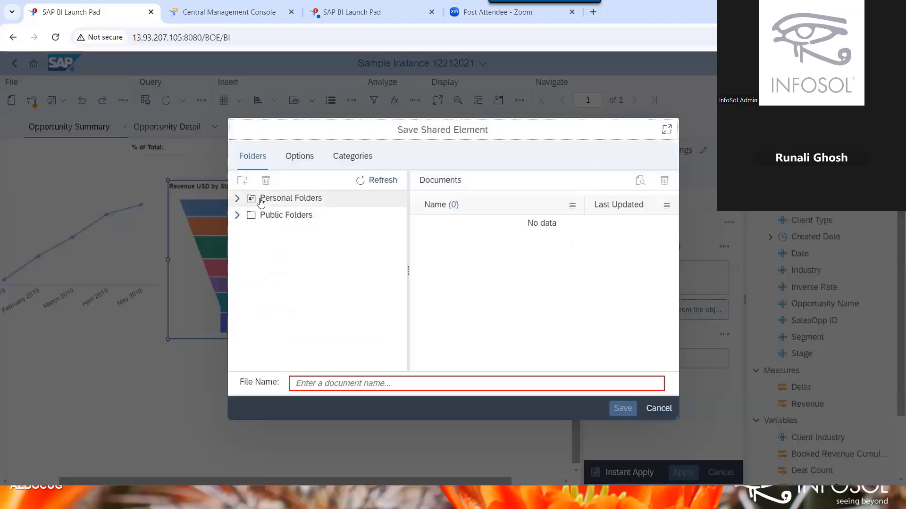
{"action": "left_click", "coordinate": [261, 202]}
{"action": "left_click", "coordinate": [383, 384]}
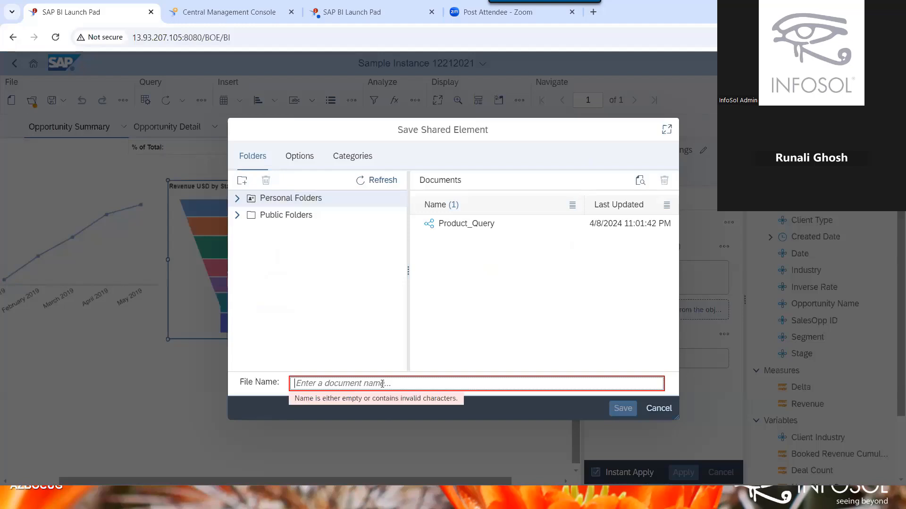
{"action": "type", "text": "Funnel"}
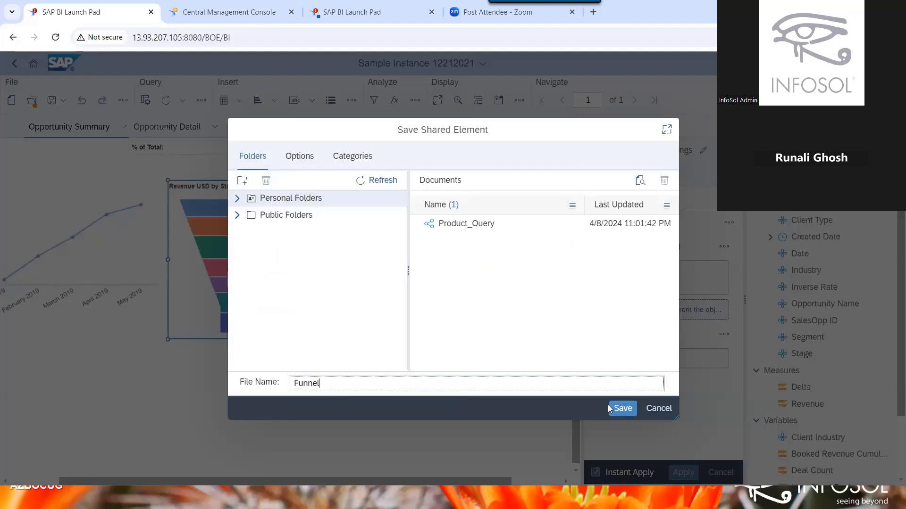
{"action": "type", "text": "_sm"}
{"action": "left_click", "coordinate": [623, 408]}
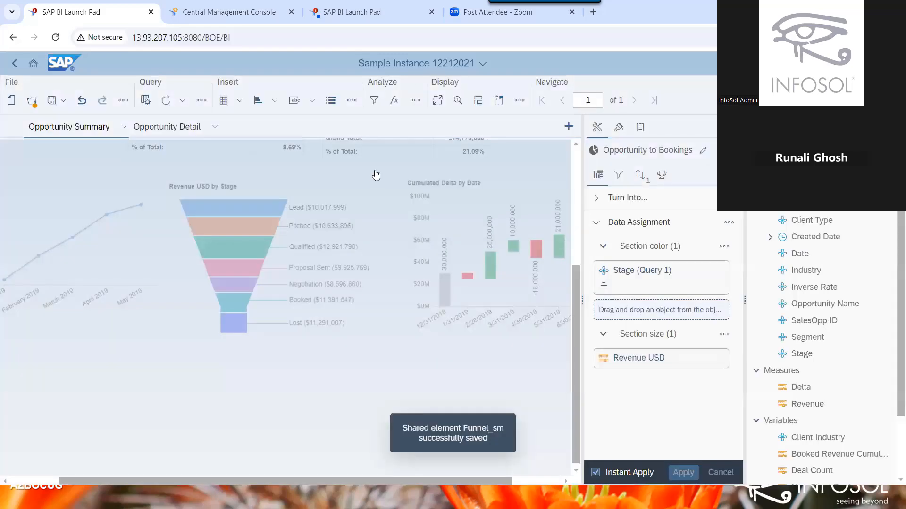
{"action": "left_click", "coordinate": [415, 64]}
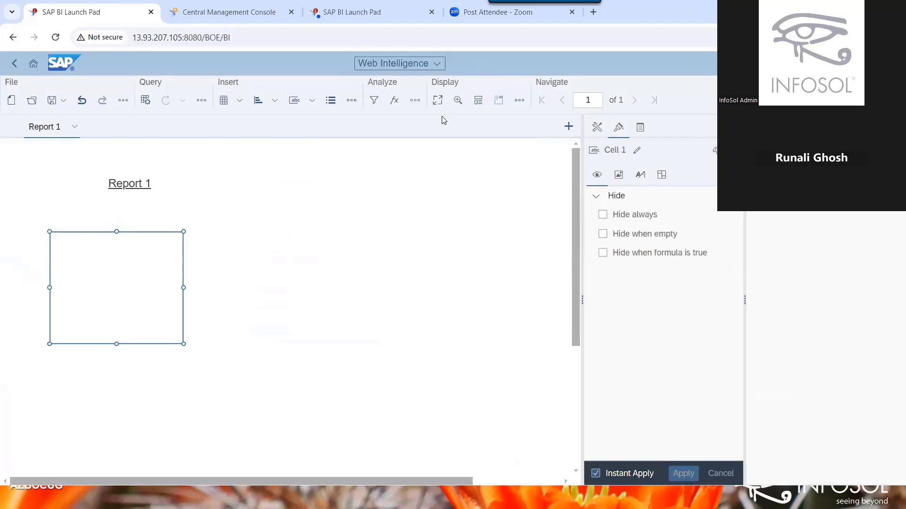
Insert the Funnel_sm shared element and place it to the right of the empty cell.
{"action": "left_click", "coordinate": [355, 104]}
{"action": "left_click", "coordinate": [364, 120]}
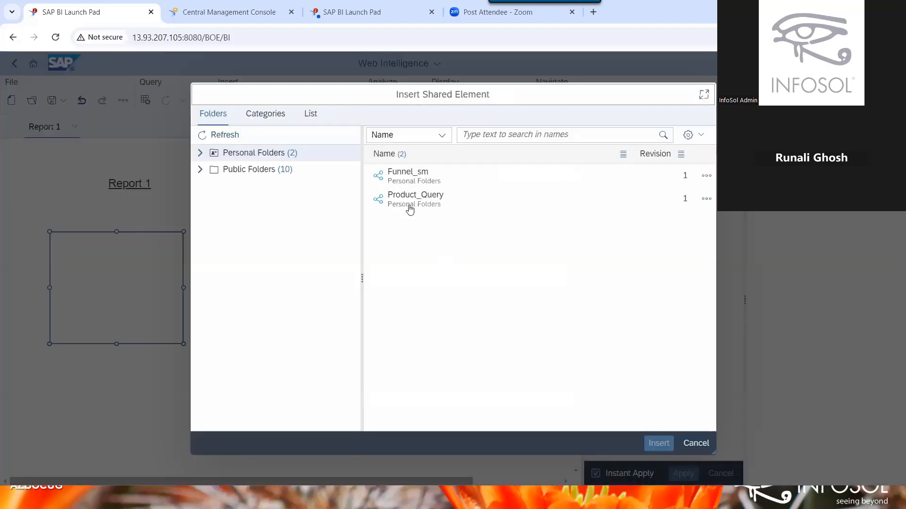
{"action": "left_click", "coordinate": [410, 181]}
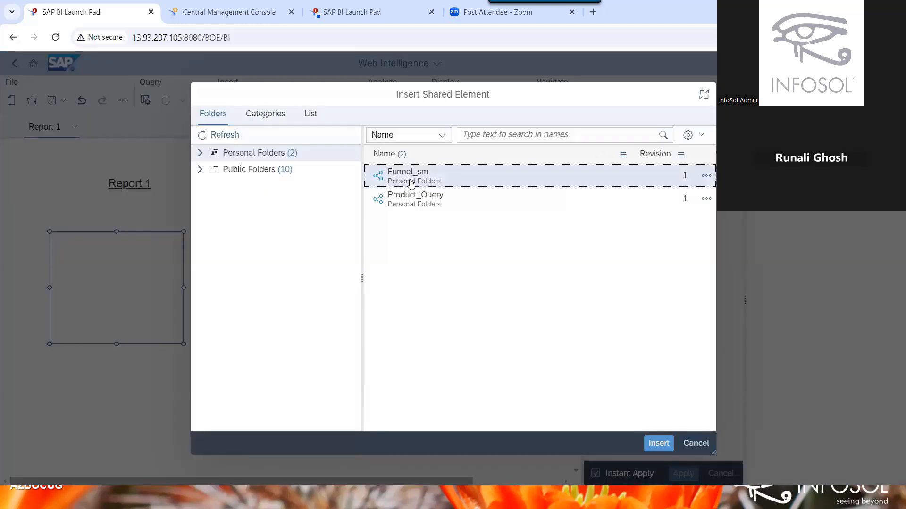
{"action": "left_click", "coordinate": [658, 443]}
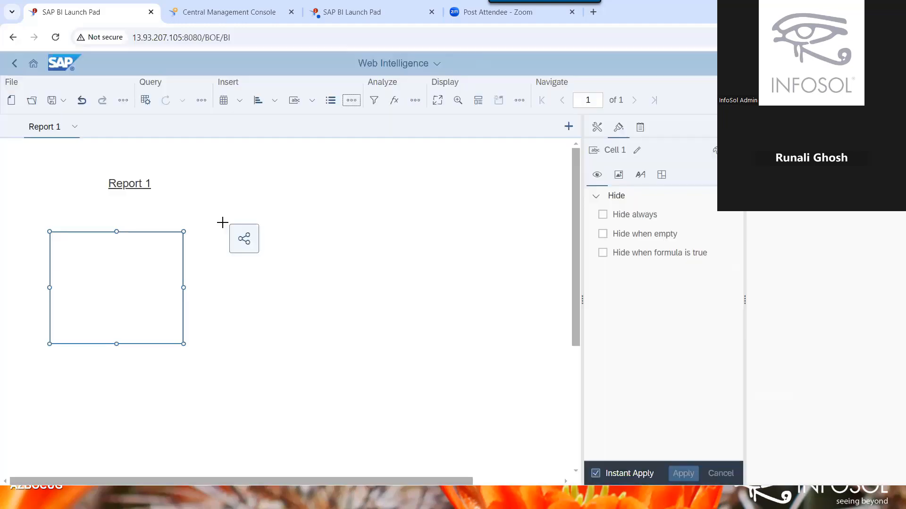
{"action": "left_click", "coordinate": [222, 222]}
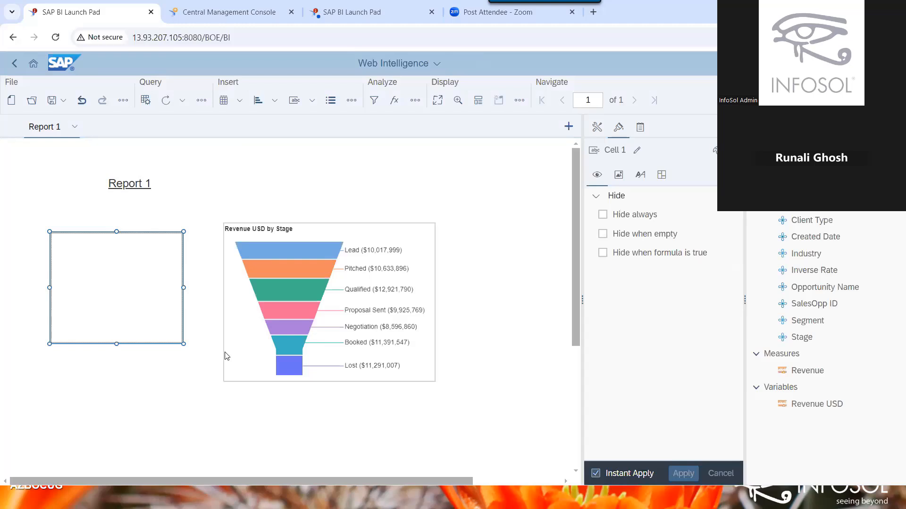
Select the Revenue USD by Stage funnel chart, edit its data provider and show the query's source options.
{"action": "left_click", "coordinate": [225, 356]}
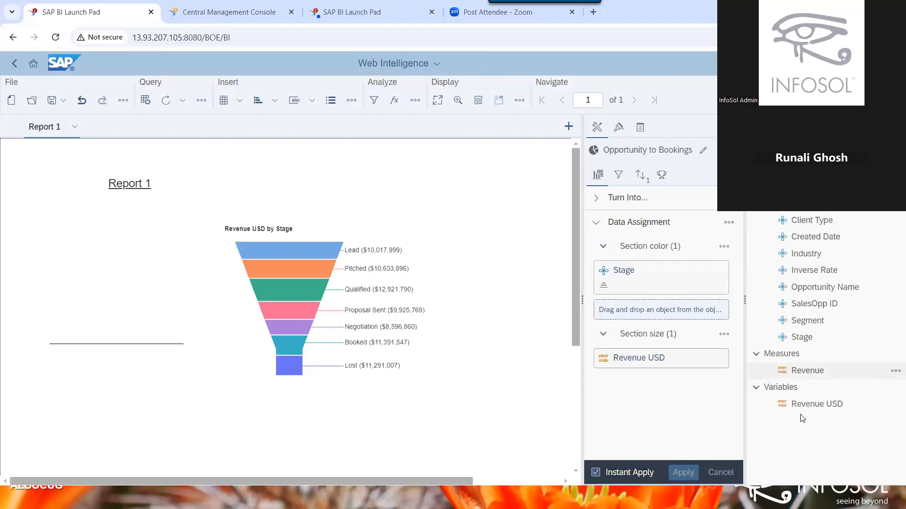
{"action": "left_click", "coordinate": [139, 104]}
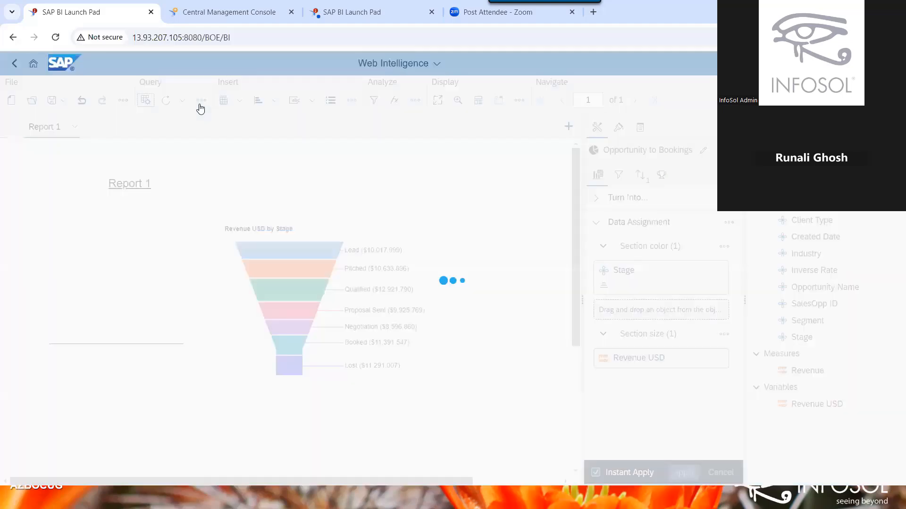
{"action": "left_click", "coordinate": [201, 105]}
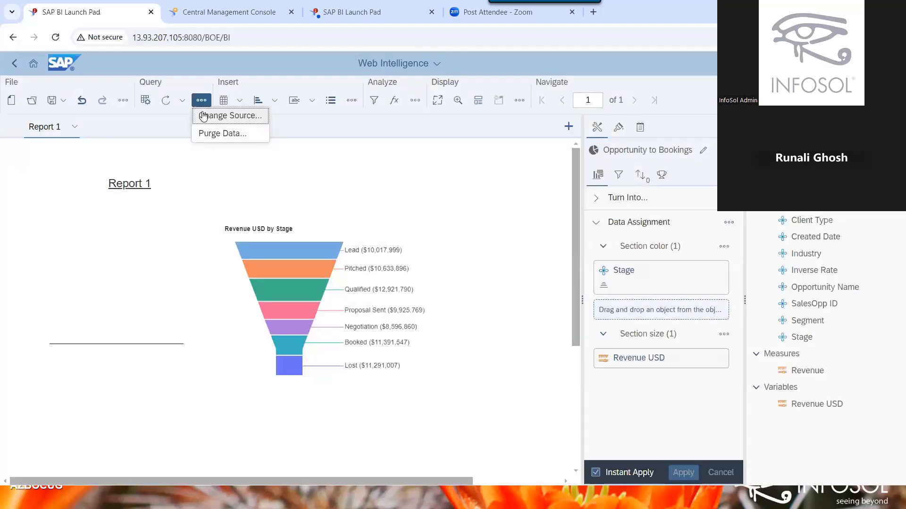
Close the query's source options by selecting the empty cell beside the funnel chart.
{"action": "left_click", "coordinate": [132, 334]}
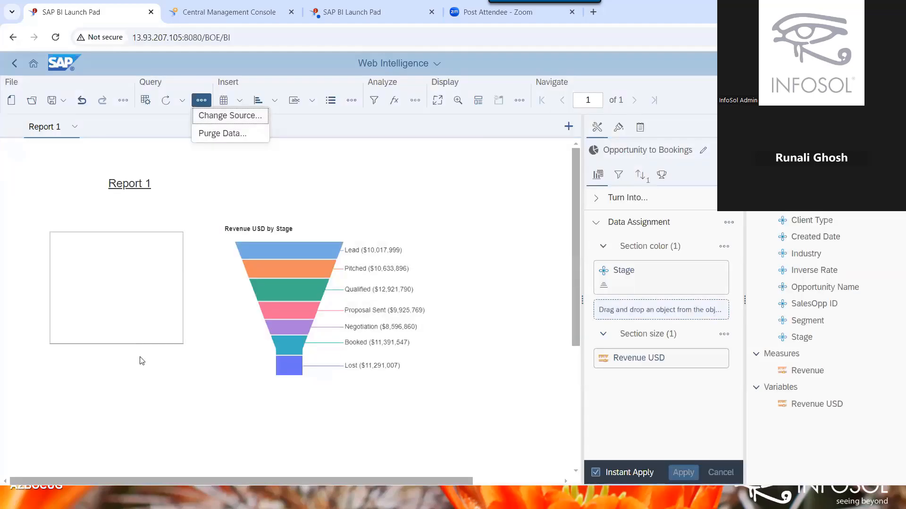
{"action": "left_click", "coordinate": [144, 383]}
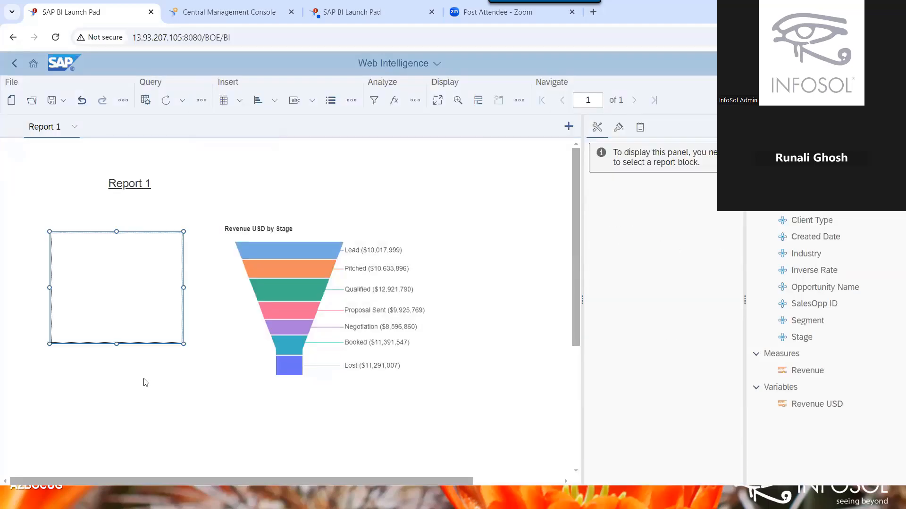
{"action": "left_click", "coordinate": [143, 326]}
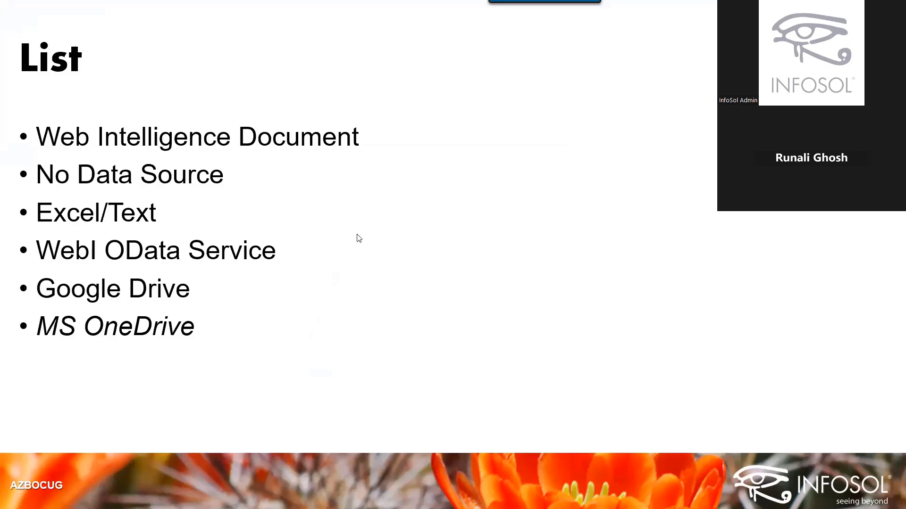
Return to the browser, maximize it on the second BI Launch Pad page and reload it.
{"action": "key", "text": "alt+Tab"}
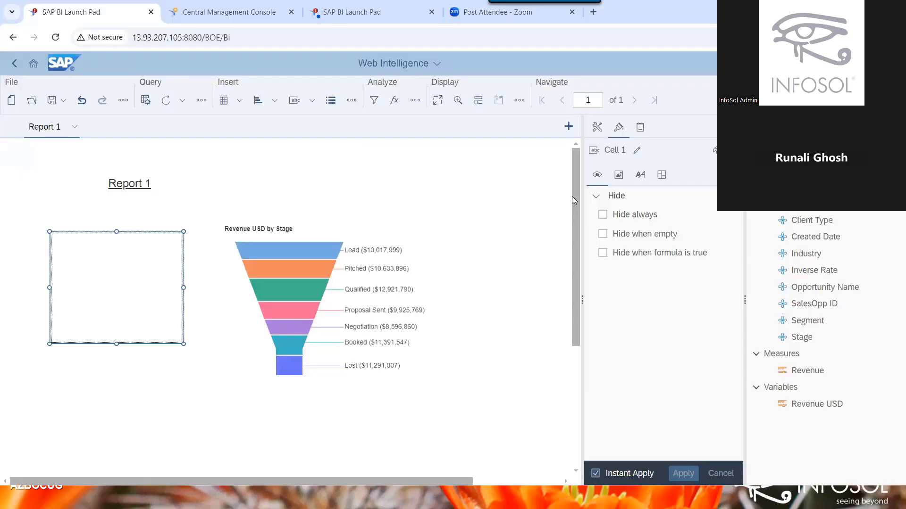
{"action": "key", "text": "super+Down"}
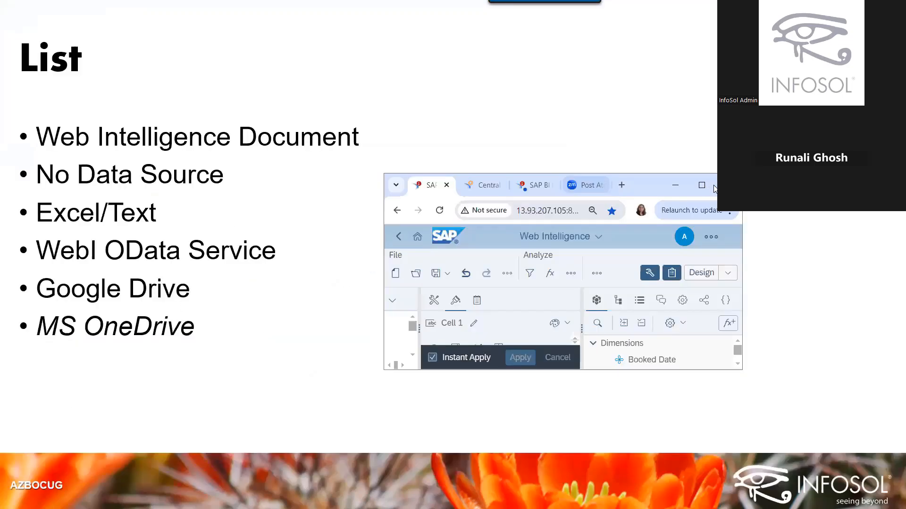
{"action": "left_click", "coordinate": [538, 185]}
{"action": "left_click", "coordinate": [701, 186]}
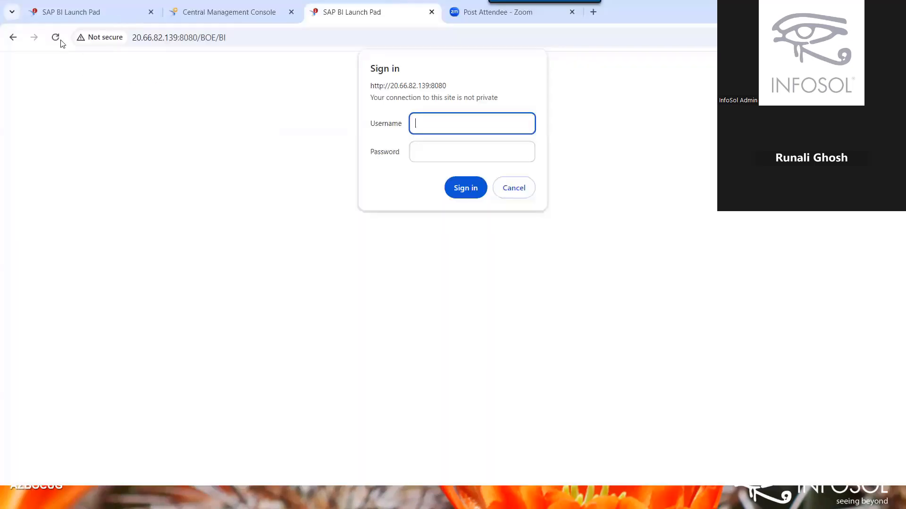
{"action": "left_click", "coordinate": [60, 43]}
Sign in through the browser prompt with the Administrator user name and its password.
{"action": "type", "text": "Administrator"}
{"action": "key", "text": "Tab"}
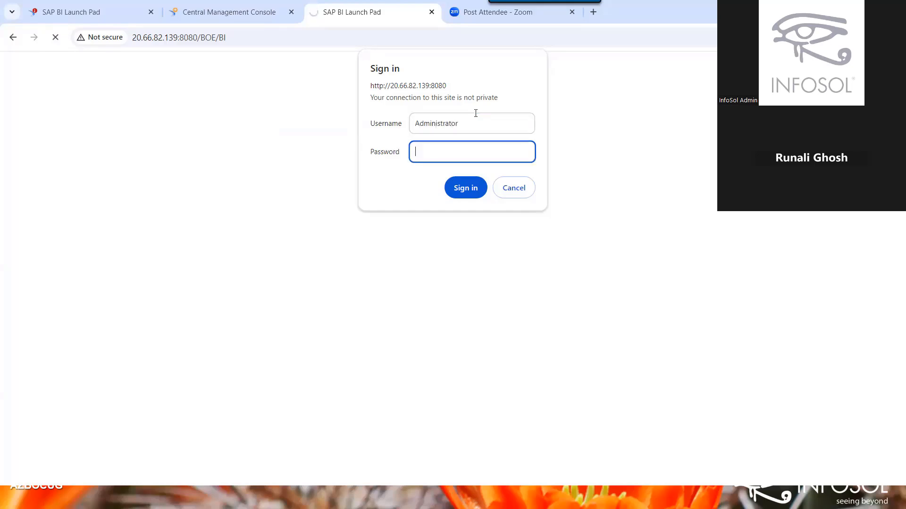
{"action": "type", "text": "•••••••••••"}
{"action": "key", "text": "Return"}
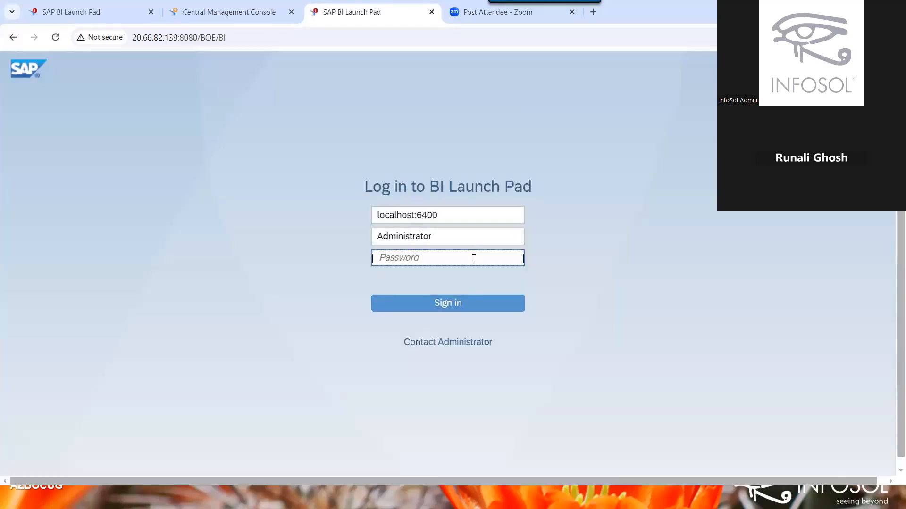
Log in to BI Launch Pad, open the 'Web Intelligence from a OData WebService' favourite, dismiss its error.
{"action": "type", "text": "•••••••••••"}
{"action": "key", "text": "Return"}
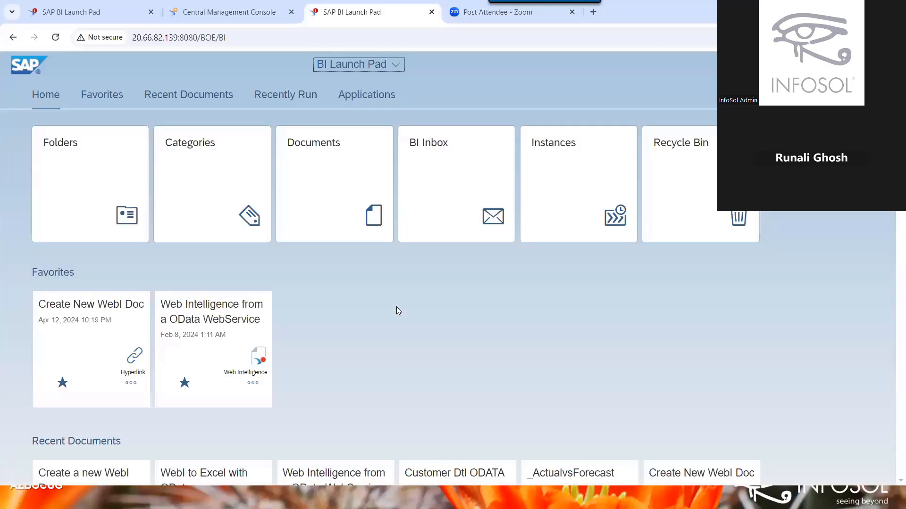
{"action": "left_click", "coordinate": [263, 384]}
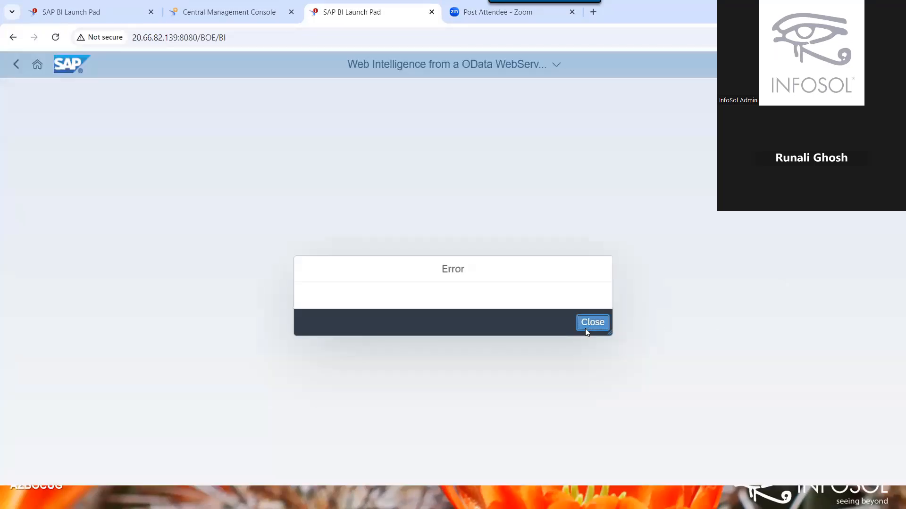
{"action": "left_click", "coordinate": [591, 322]}
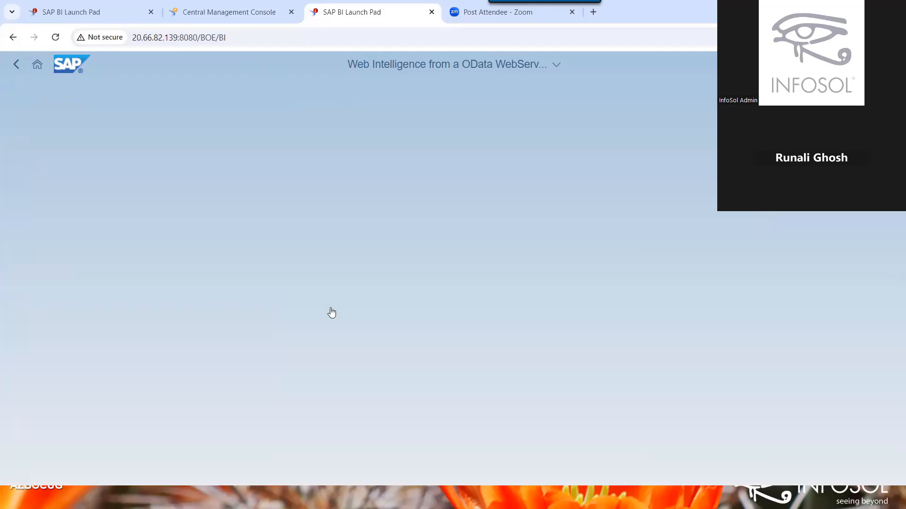
Answer the sign-in prompt with the Administrator user name and password, then dismiss the logon failure.
{"action": "left_click", "coordinate": [254, 385]}
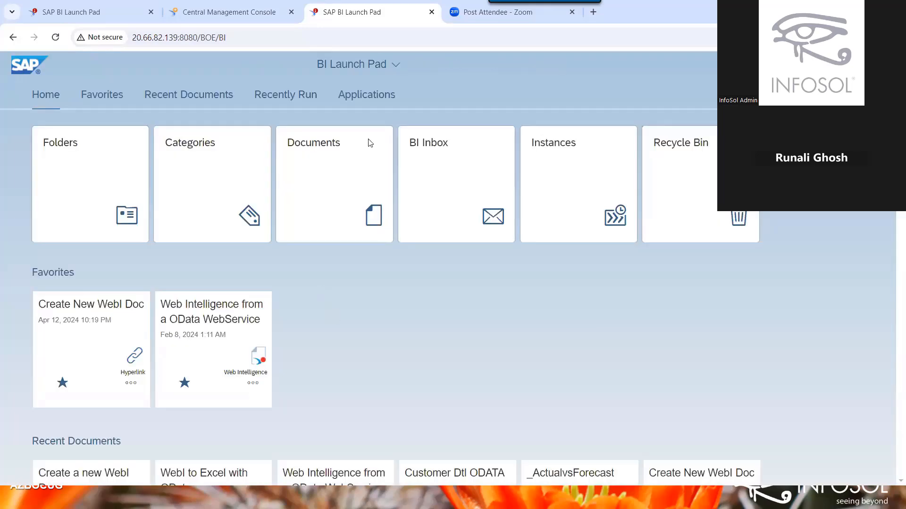
{"action": "type", "text": "Ad"}
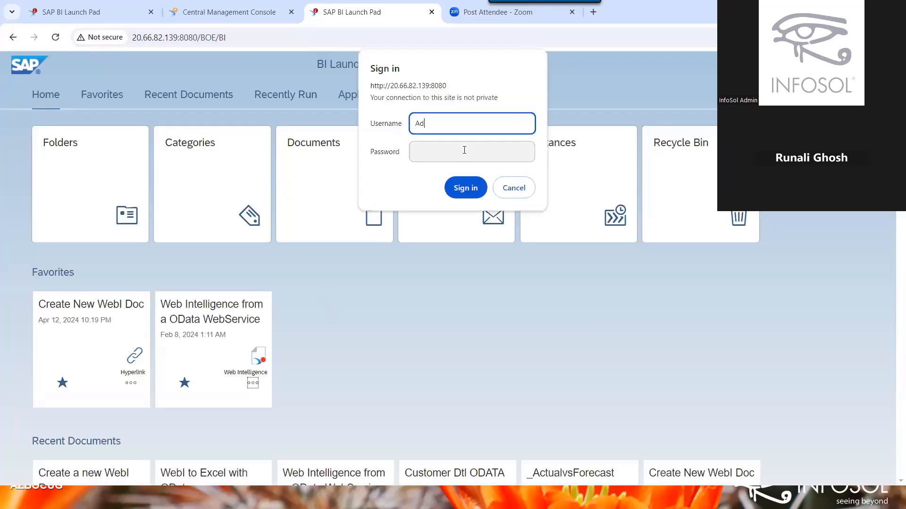
{"action": "type", "text": "ministrator"}
{"action": "left_click", "coordinate": [465, 150]}
{"action": "type", "text": "•••••"}
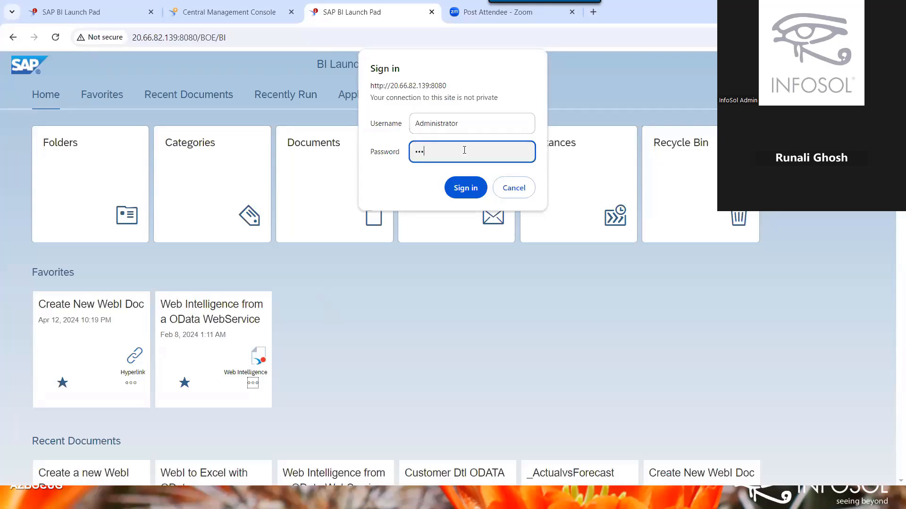
{"action": "type", "text": "•••••••"}
{"action": "key", "text": "Return"}
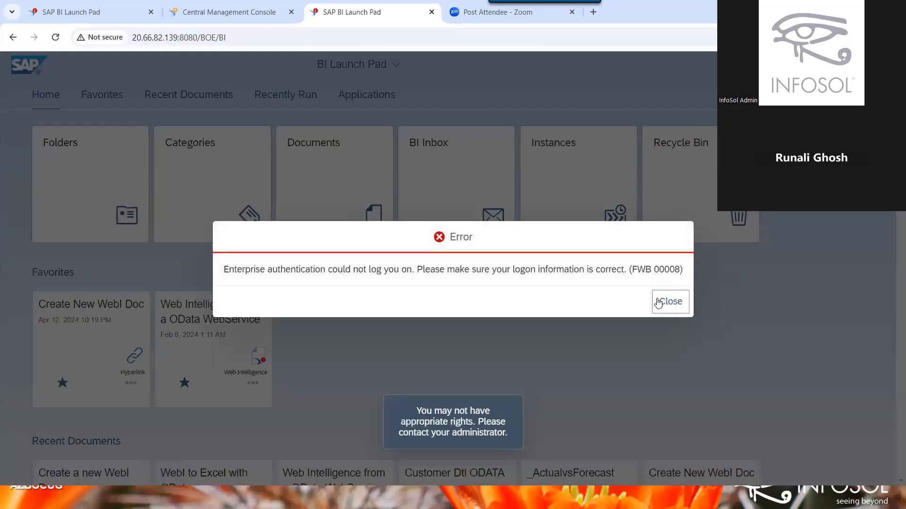
{"action": "left_click", "coordinate": [659, 303]}
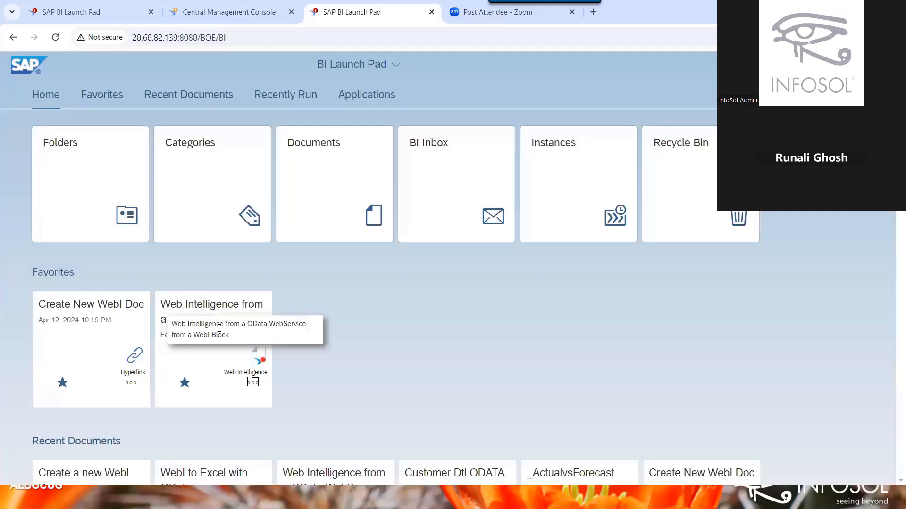
Reopen the OData WebService document from the open-documents list, then return to the Home page.
{"action": "left_click", "coordinate": [211, 307]}
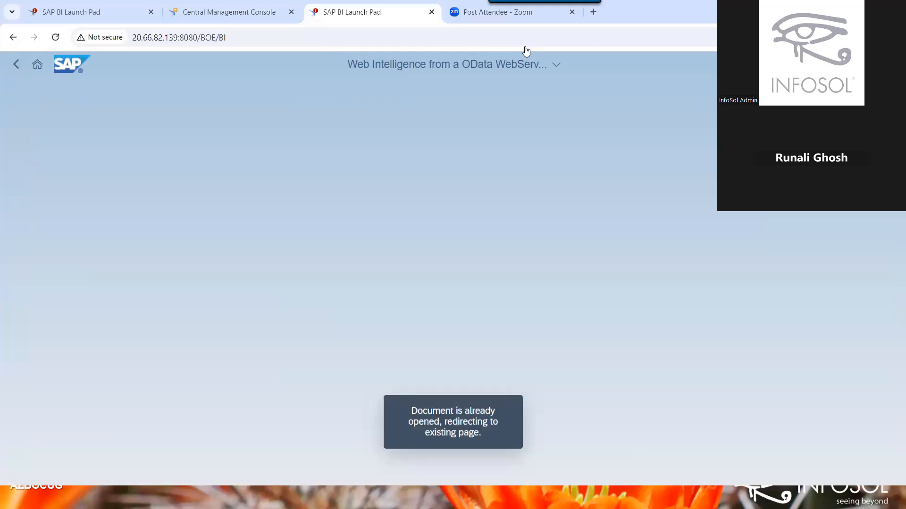
{"action": "left_click", "coordinate": [500, 65]}
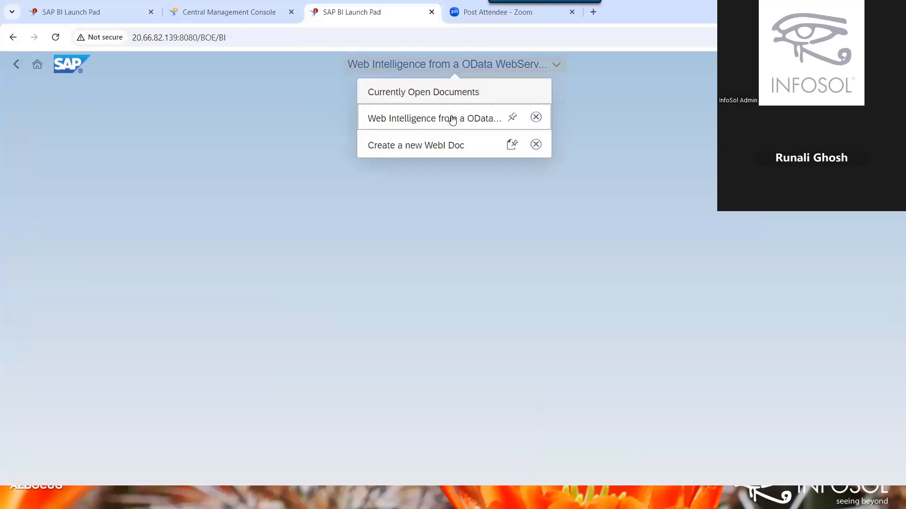
{"action": "left_click", "coordinate": [452, 118]}
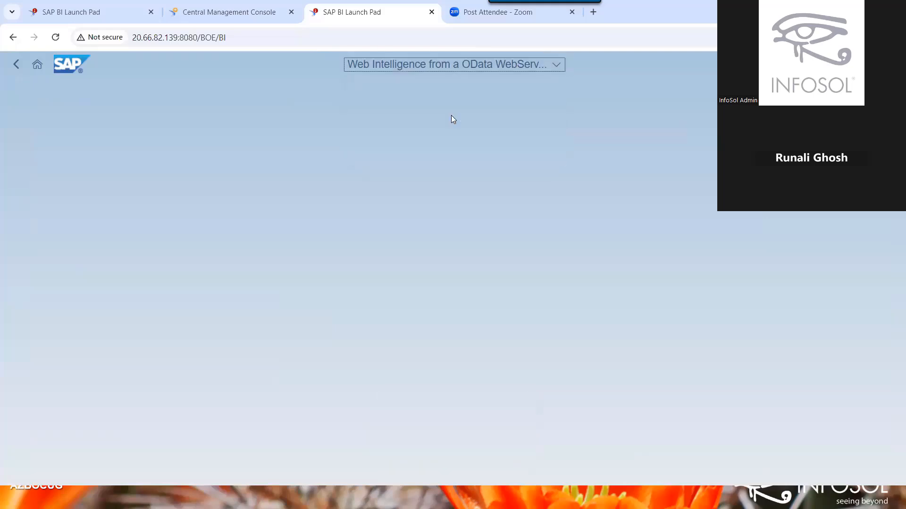
{"action": "left_click", "coordinate": [38, 66]}
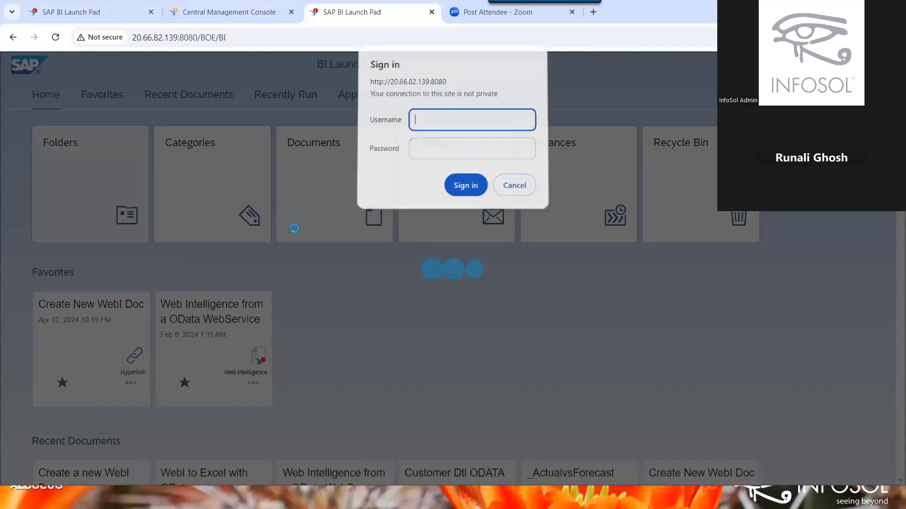
Enter the Administrator user name and the account password in the sign-in prompt.
{"action": "type", "text": "Admn"}
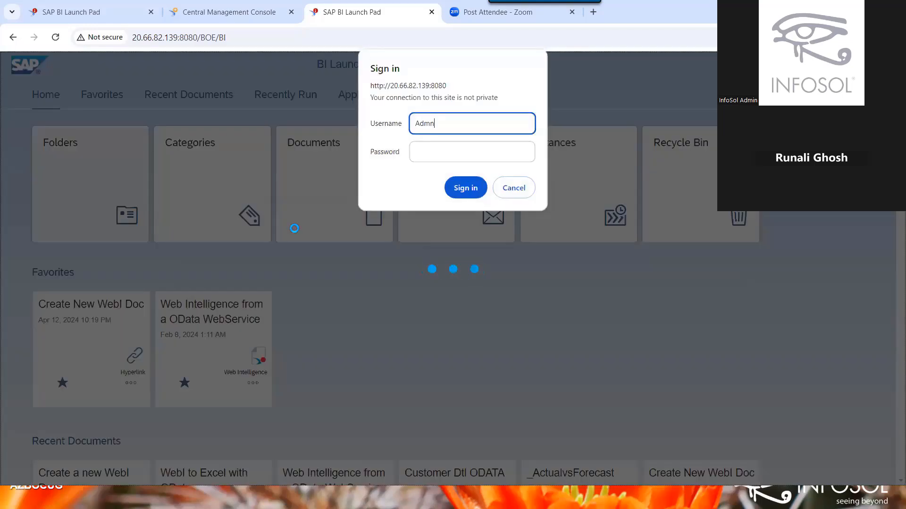
{"action": "key", "text": "BackSpace"}
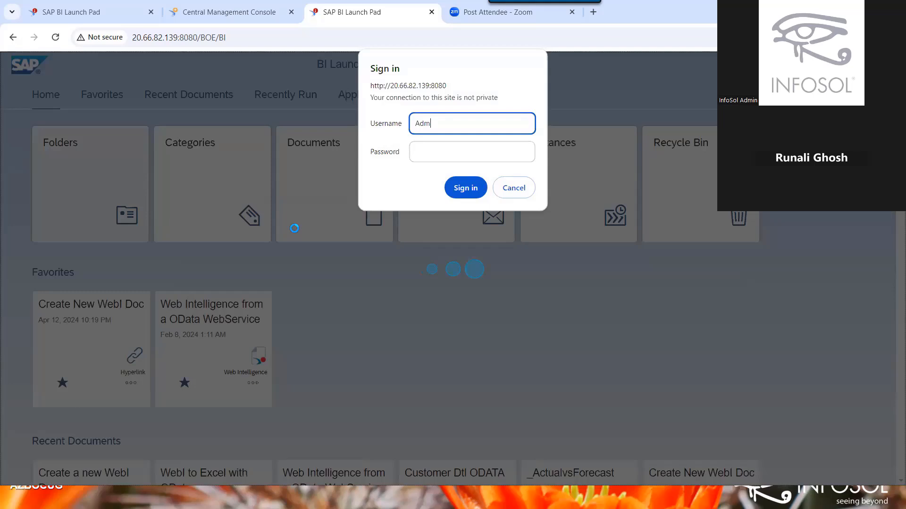
{"action": "type", "text": "inistrator"}
{"action": "key", "text": "Tab"}
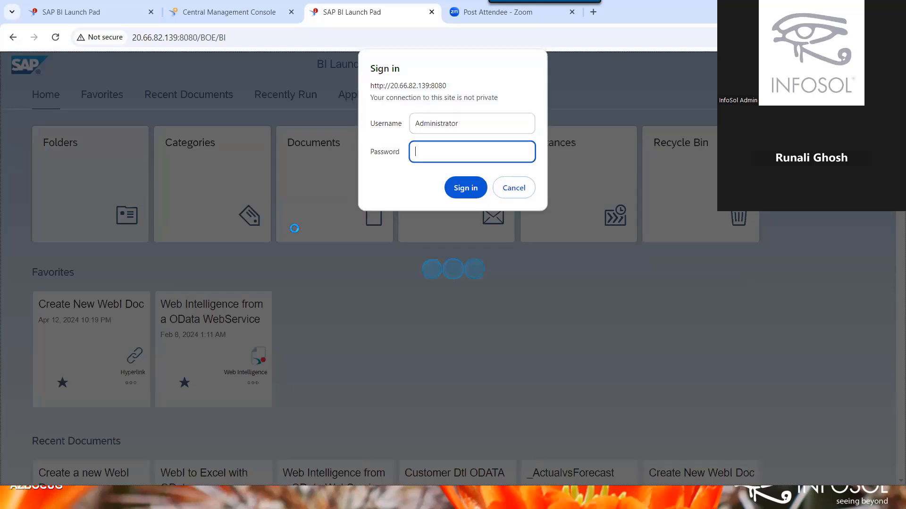
{"action": "type", "text": "Password123"}
Submit the sign-in and browse the contents of Public Folders.
{"action": "left_click", "coordinate": [466, 189]}
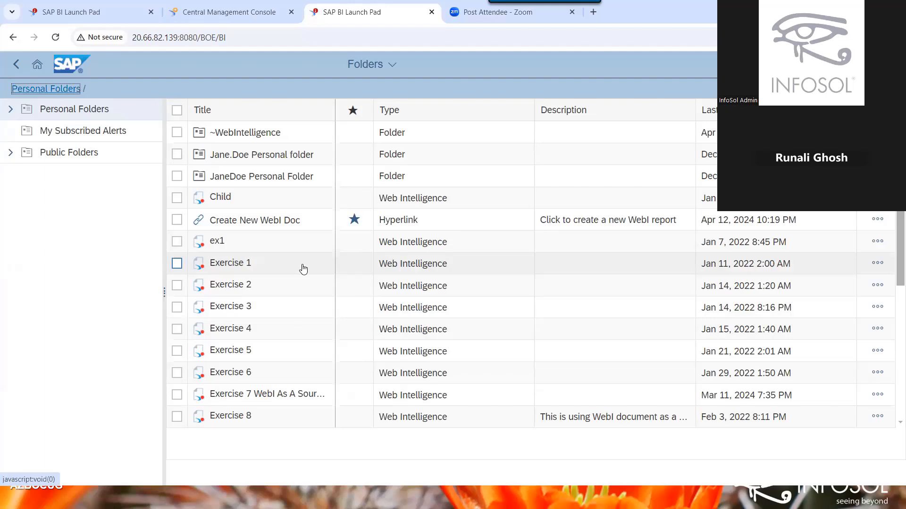
{"action": "left_click", "coordinate": [11, 153]}
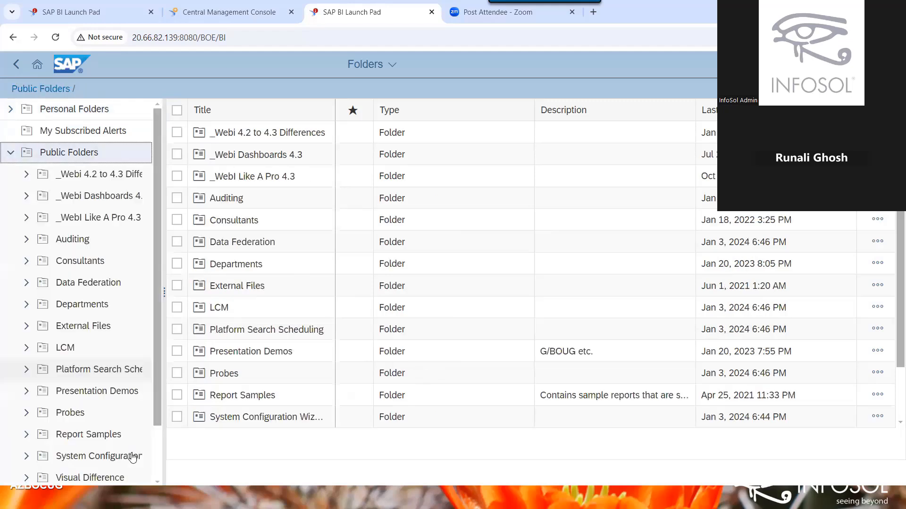
{"action": "scroll", "coordinate": [97, 113], "scroll_direction": "down", "scroll_amount": 1}
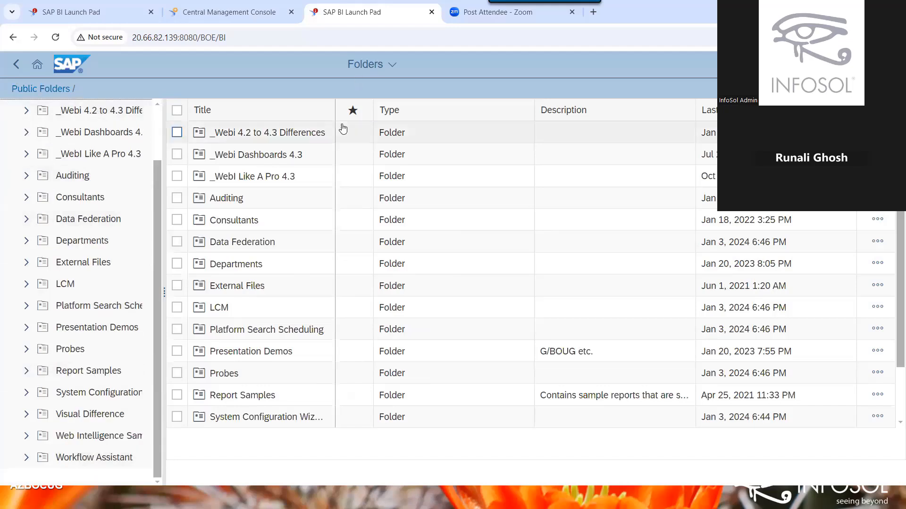
Close the open OData WebService document and reopen it, which shows an empty Error message.
{"action": "left_click", "coordinate": [373, 65]}
{"action": "left_click", "coordinate": [454, 118]}
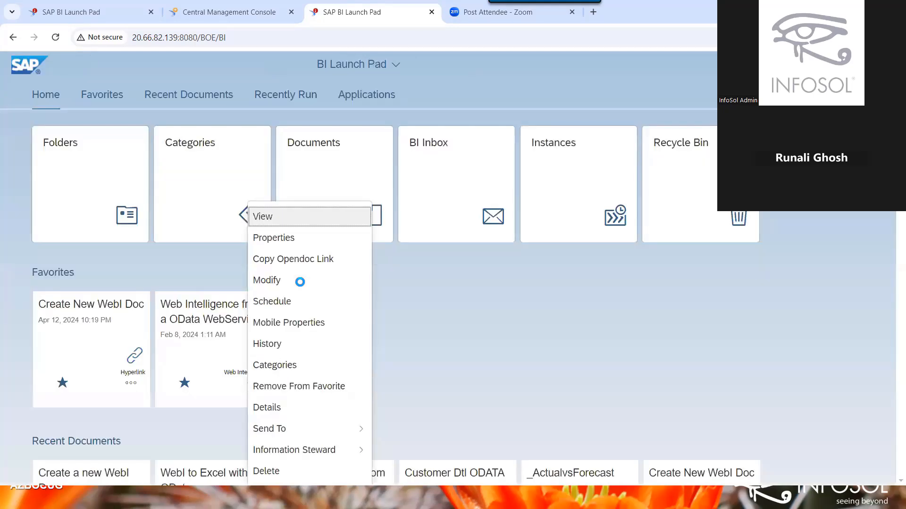
{"action": "left_click", "coordinate": [300, 282]}
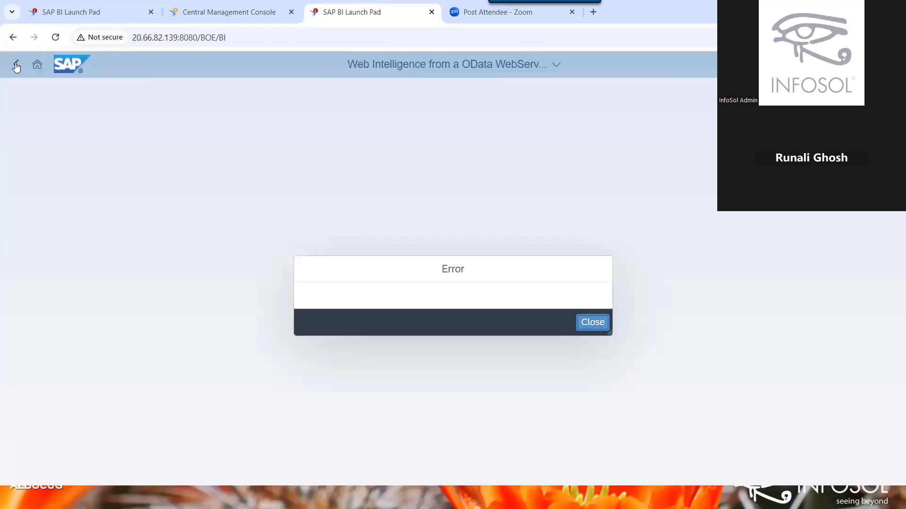
Go back to Home, open the Folders tile and sign in again as Administrator with the password.
{"action": "left_click", "coordinate": [16, 65]}
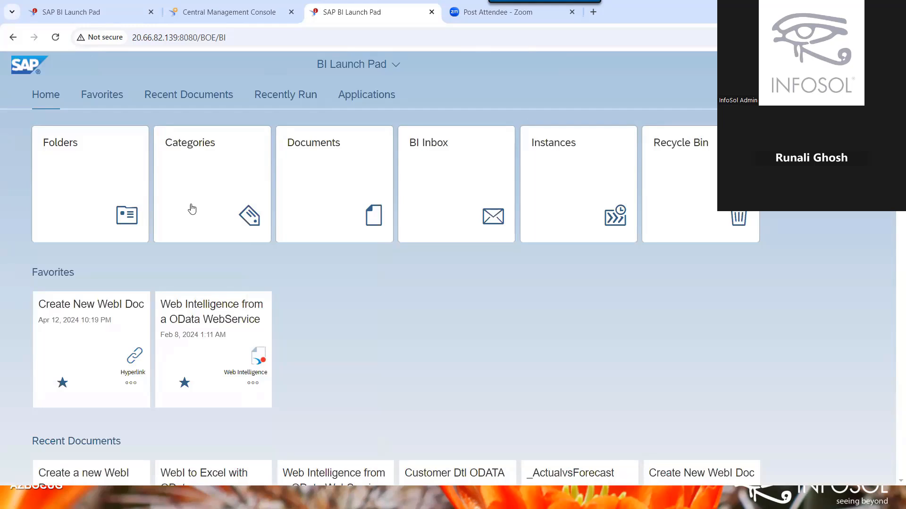
{"action": "left_click", "coordinate": [61, 164]}
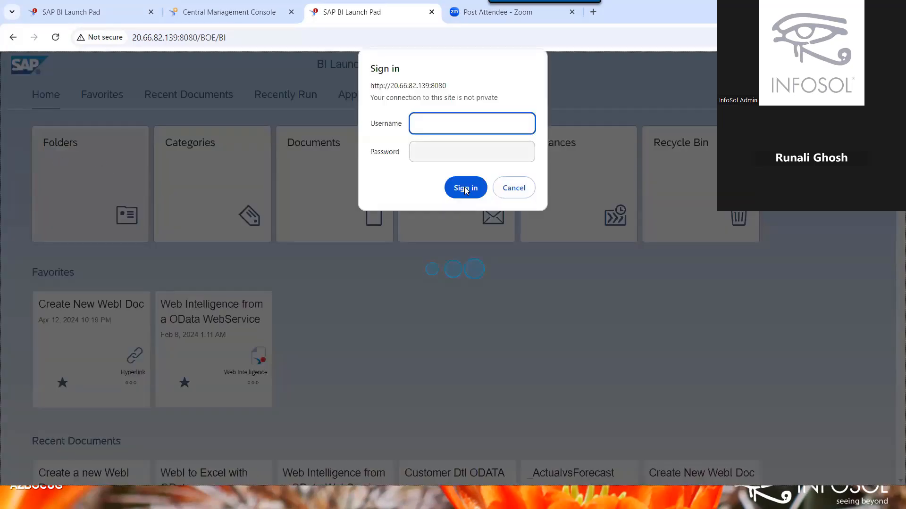
{"action": "type", "text": "Admini"}
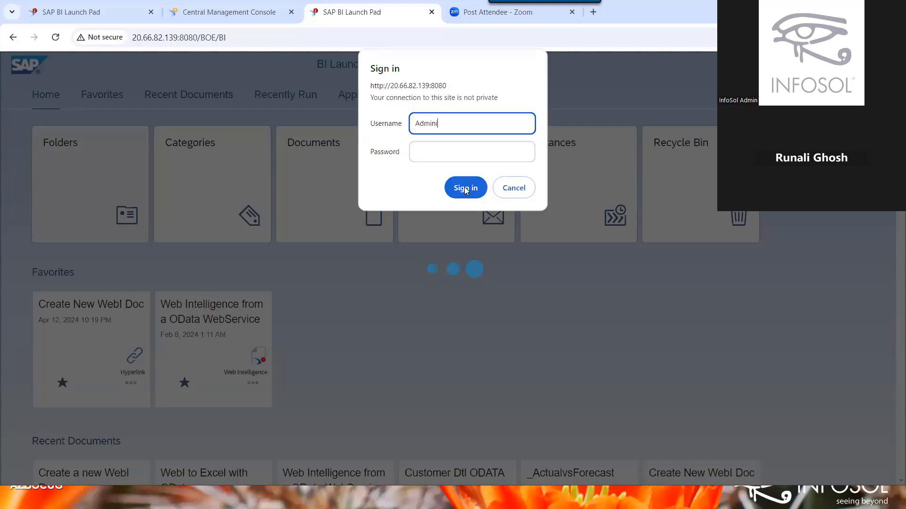
{"action": "type", "text": "strator"}
{"action": "key", "text": "Tab"}
{"action": "type", "text": "••"}
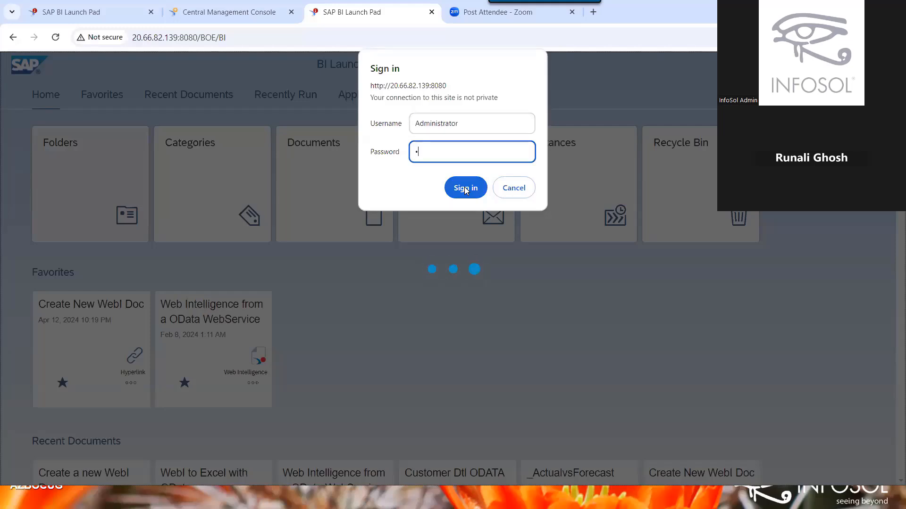
{"action": "type", "text": "•••••••••"}
{"action": "key", "text": "Return"}
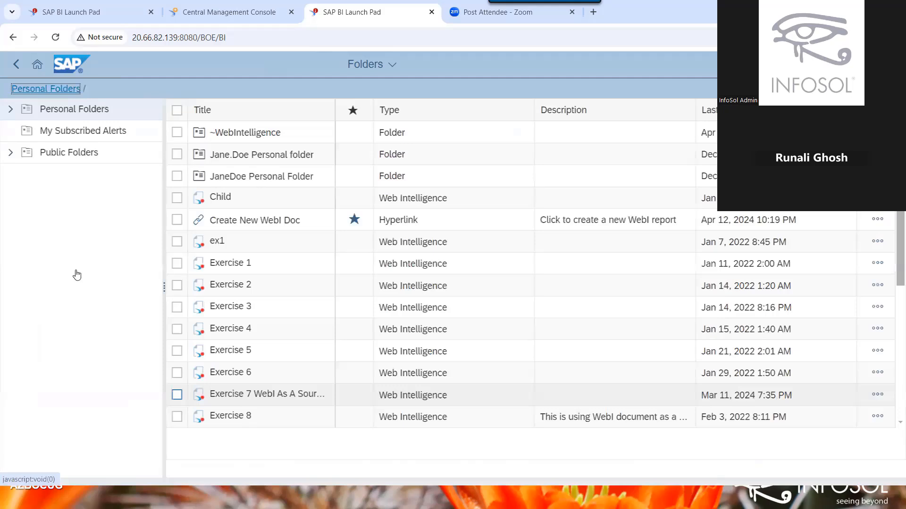
Expand Public Folders, open Consultants, dismiss the error and return to the folder listing.
{"action": "left_click", "coordinate": [10, 152]}
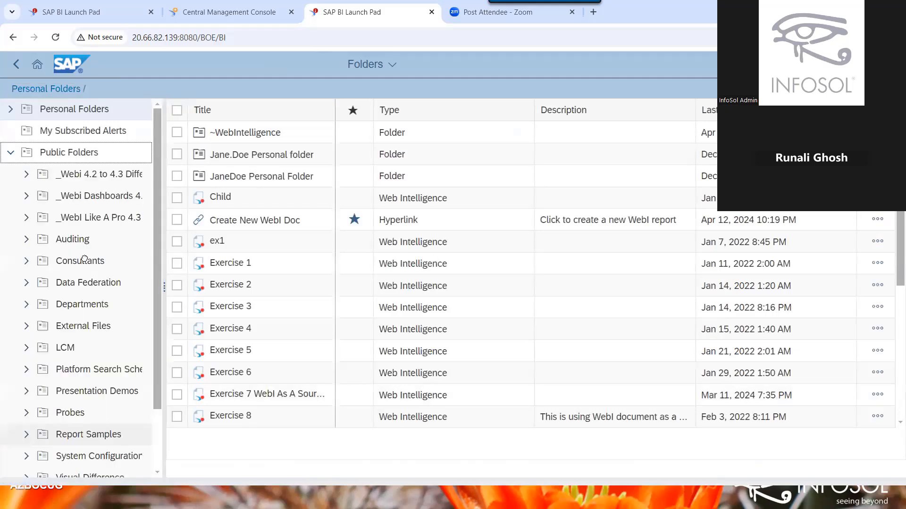
{"action": "left_click", "coordinate": [85, 259]}
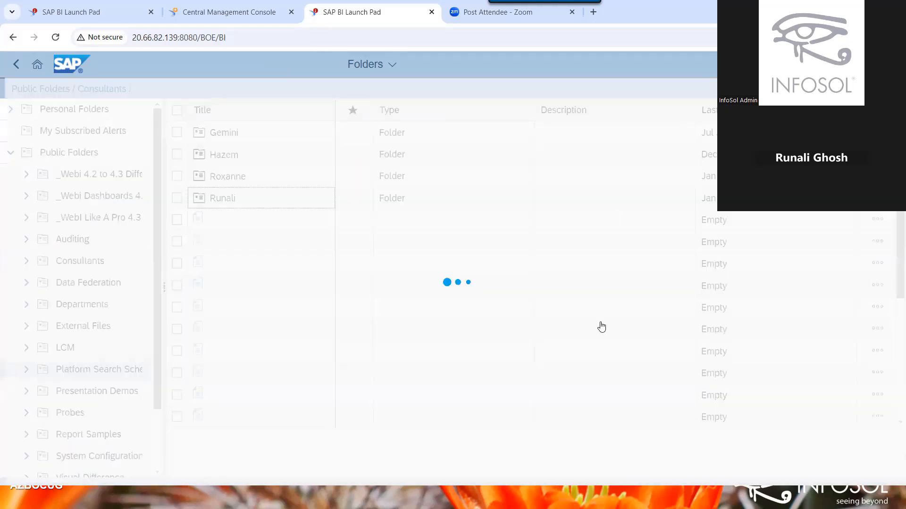
{"action": "left_click", "coordinate": [595, 324]}
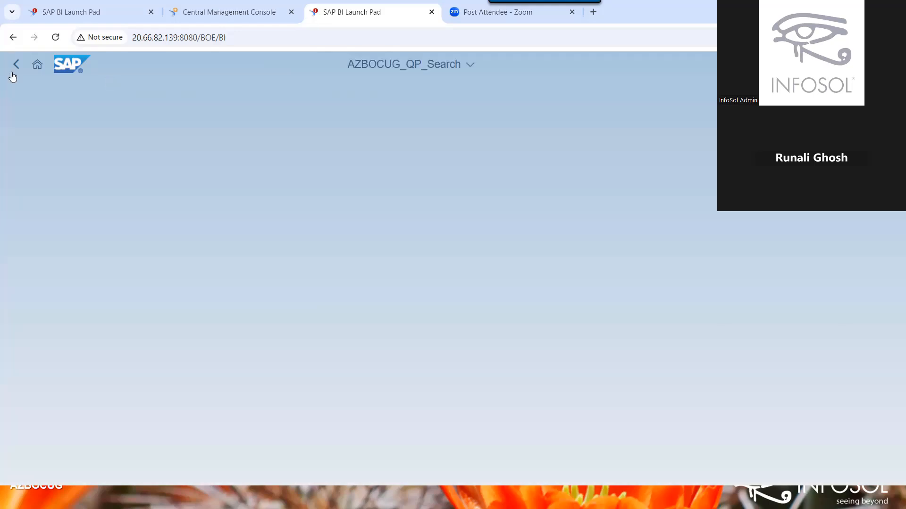
{"action": "left_click", "coordinate": [18, 69]}
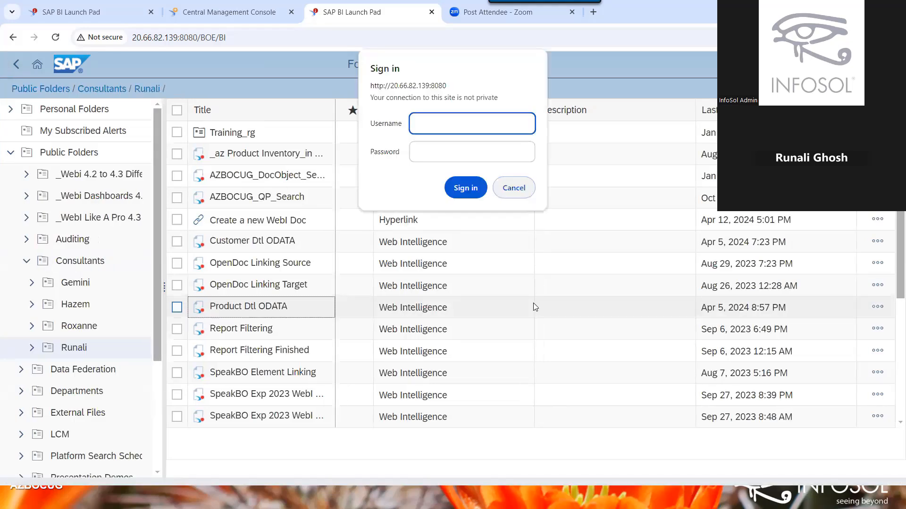
Cancel the repeated sign-in prompt and drag the first BI Launch Pad tab into its own window.
{"action": "left_click", "coordinate": [514, 188]}
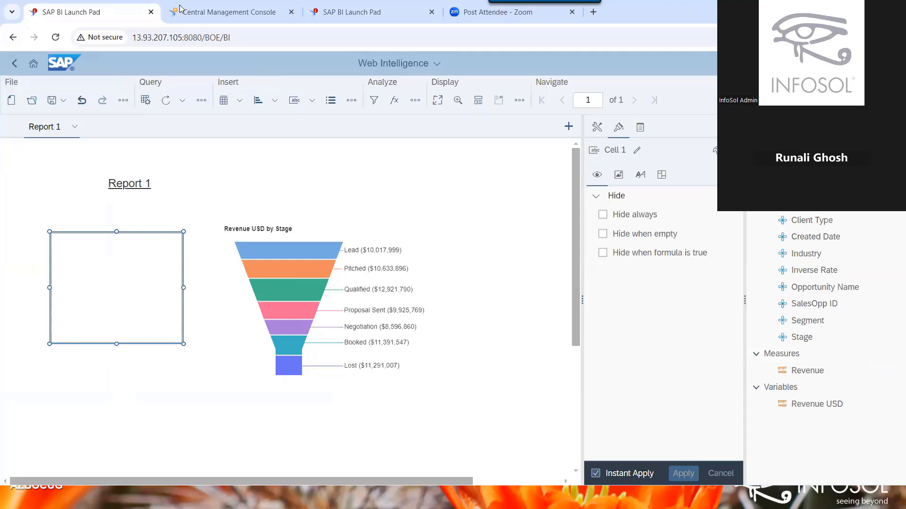
{"action": "left_click_drag", "start_coordinate": [71, 12], "coordinate": [72, 76]}
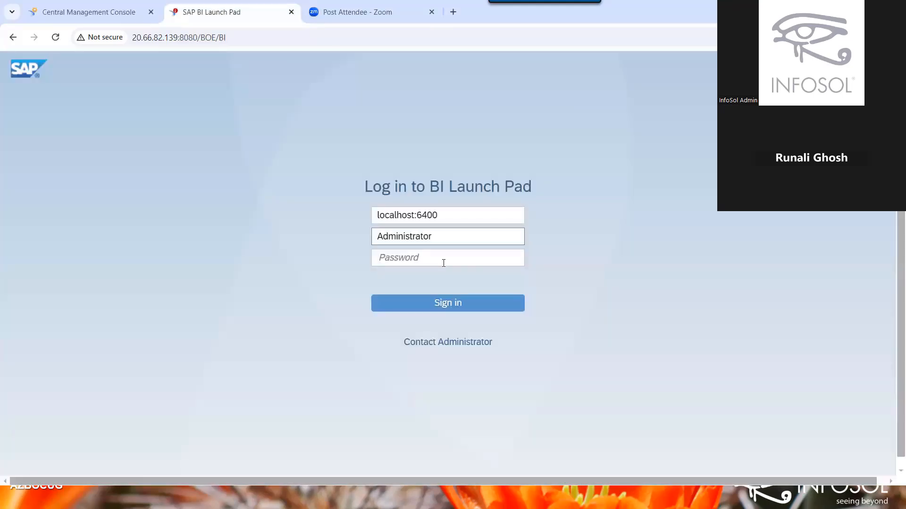
Log back in with the administrator password and scroll down the Home page to Recently Run.
{"action": "left_click", "coordinate": [444, 263]}
{"action": "type", "text": "*******"}
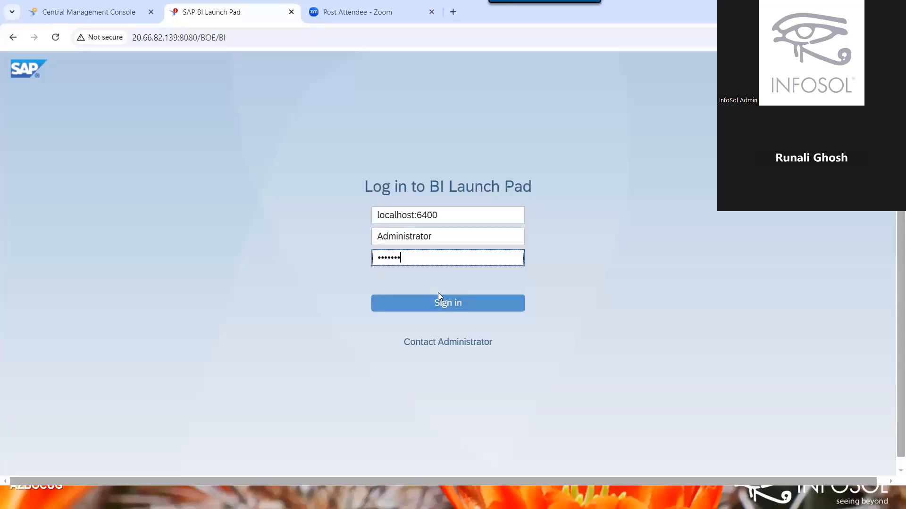
{"action": "type", "text": "****"}
{"action": "key", "text": "Return"}
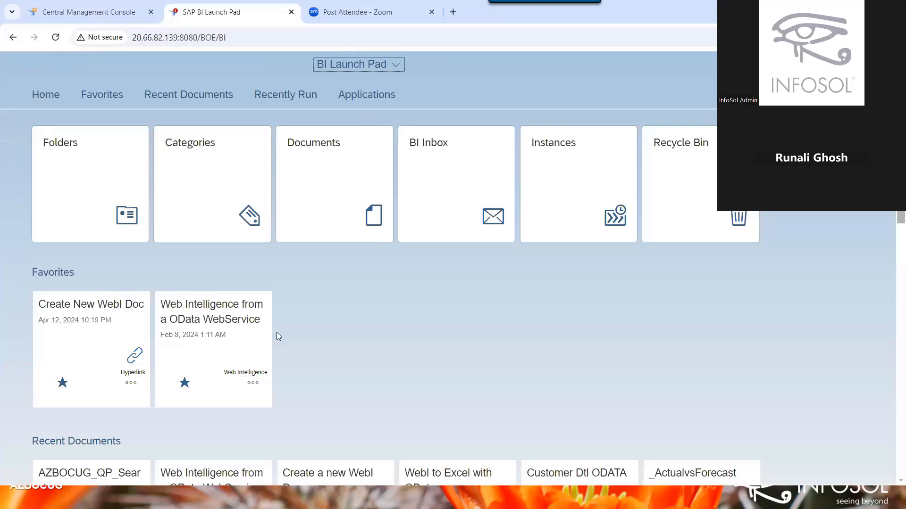
{"action": "scroll", "coordinate": [237, 222], "scroll_direction": "down", "scroll_amount": 7}
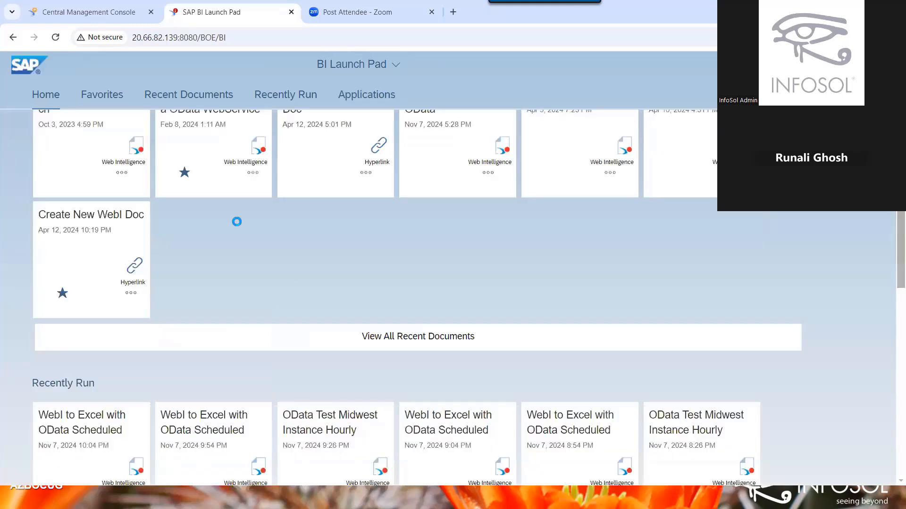
Start a new Web Intelligence document with Web Intelligence OData Web Services as data source, then return to Word.
{"action": "scroll", "coordinate": [237, 222], "scroll_direction": "down", "scroll_amount": 10}
{"action": "left_click", "coordinate": [237, 221]}
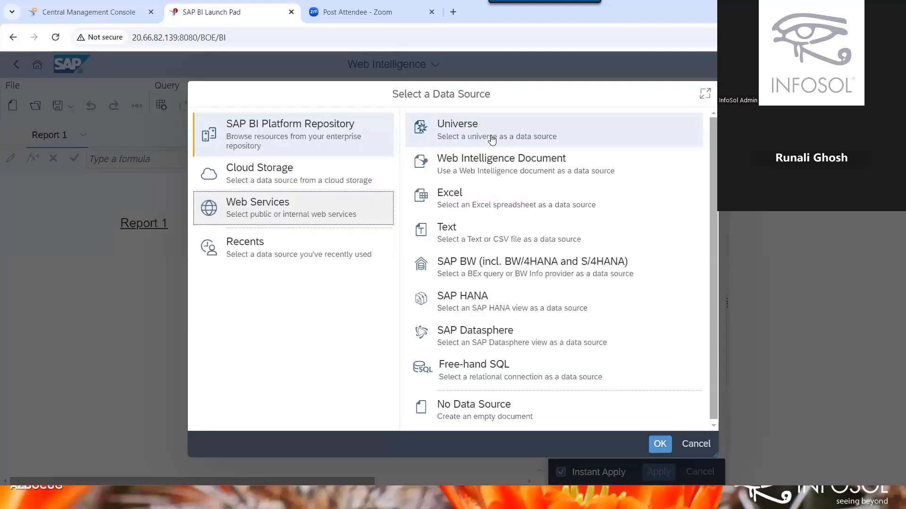
{"action": "left_click", "coordinate": [492, 140]}
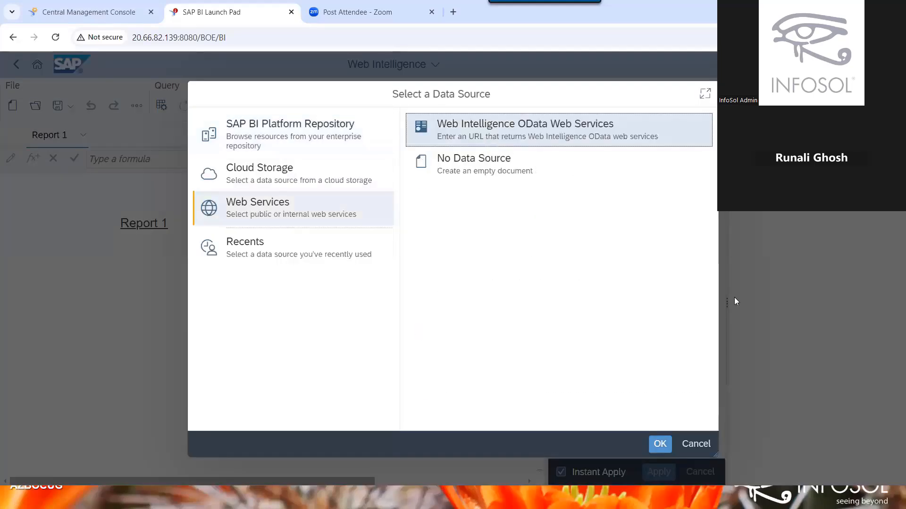
{"action": "left_click", "coordinate": [660, 444]}
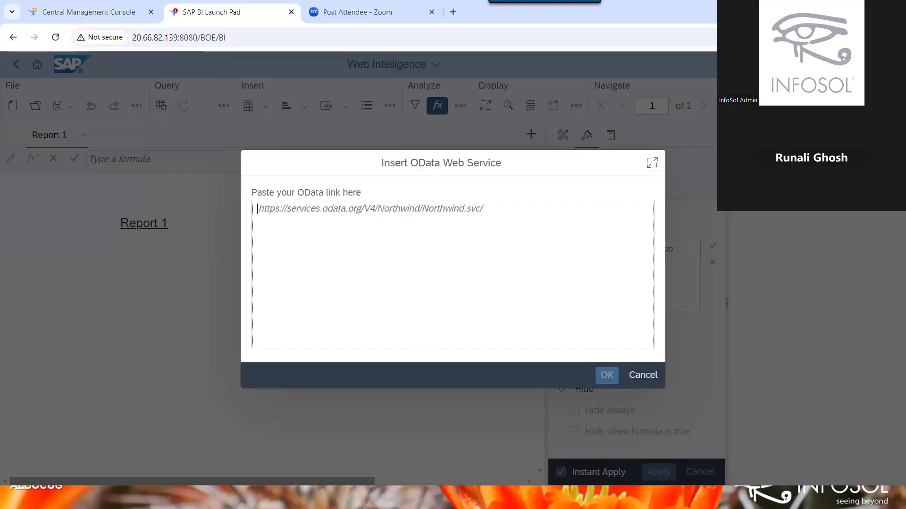
{"action": "key", "text": "alt+Tab"}
{"action": "left_click", "coordinate": [574, 361]}
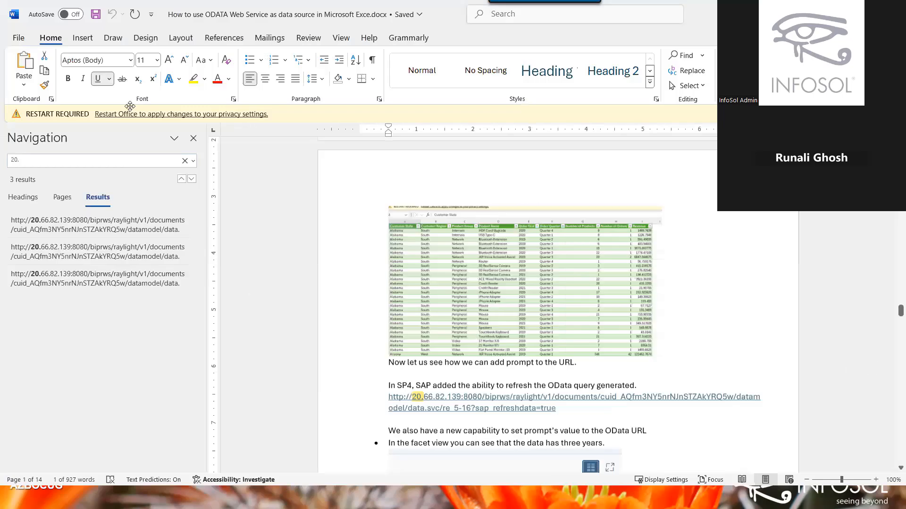
{"action": "scroll", "coordinate": [97, 160], "scroll_direction": "down", "scroll_amount": 5}
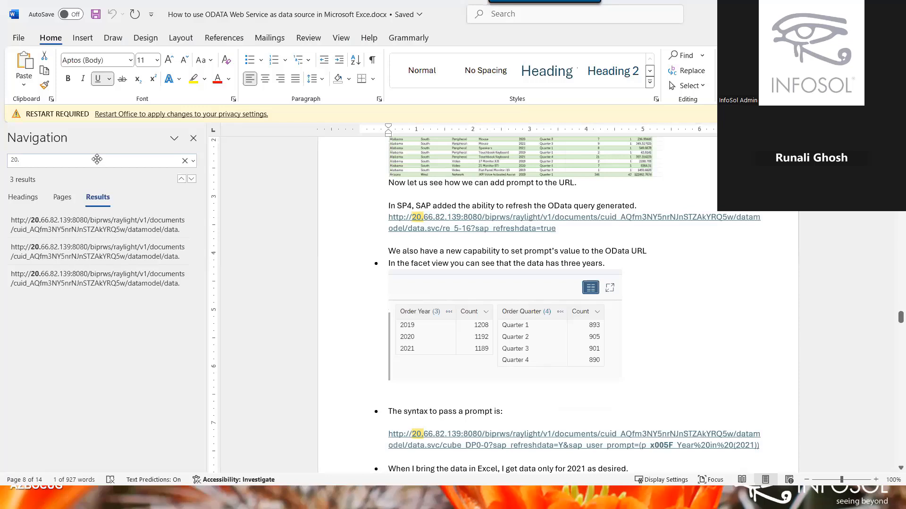
{"action": "key", "text": "Return"}
{"action": "key", "text": "Return"}
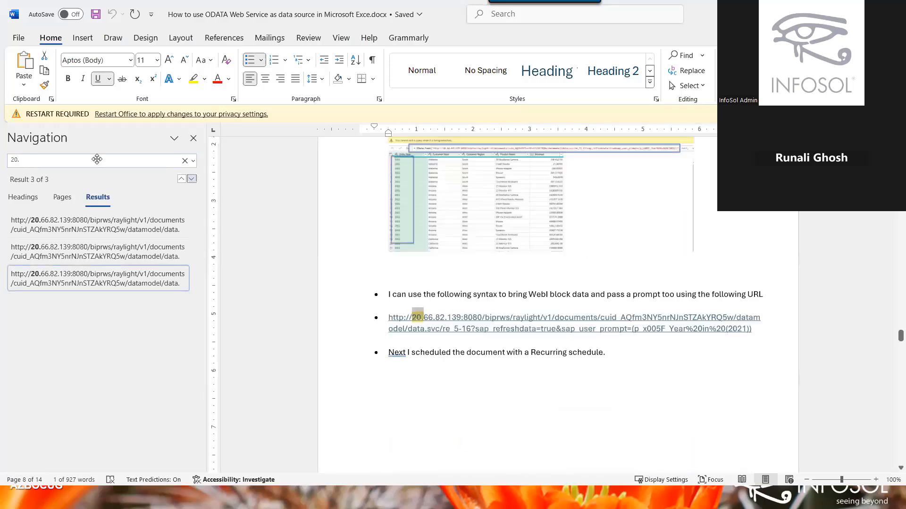
{"action": "key", "text": "shift+Return"}
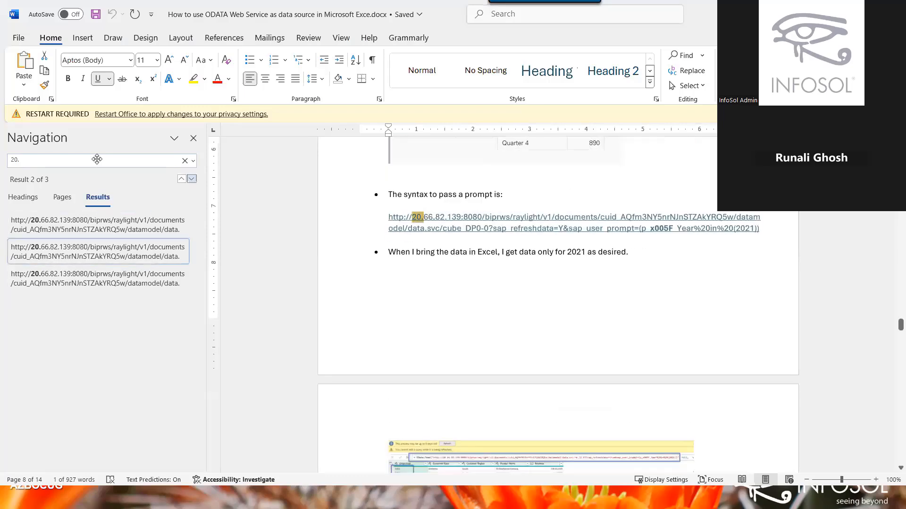
{"action": "key", "text": "Return"}
{"action": "key", "text": "shift+Return"}
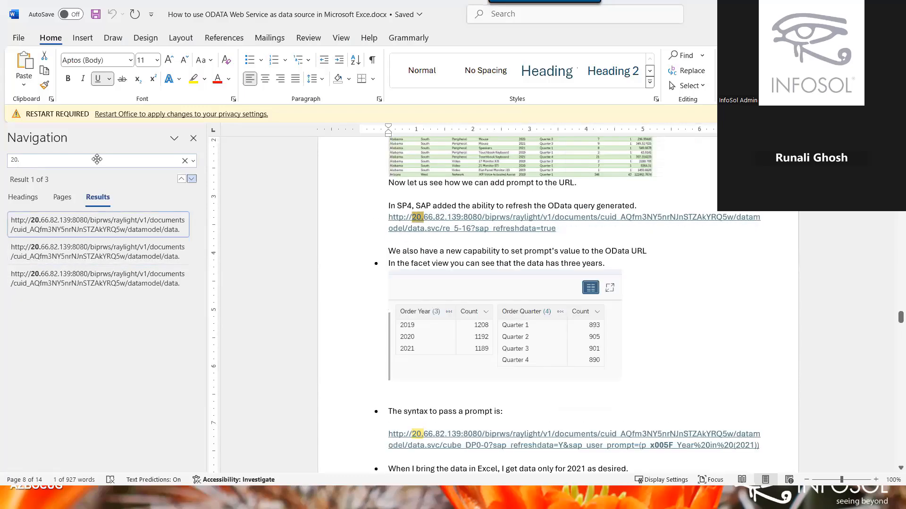
{"action": "key", "text": "Return"}
{"action": "key", "text": "Return"}
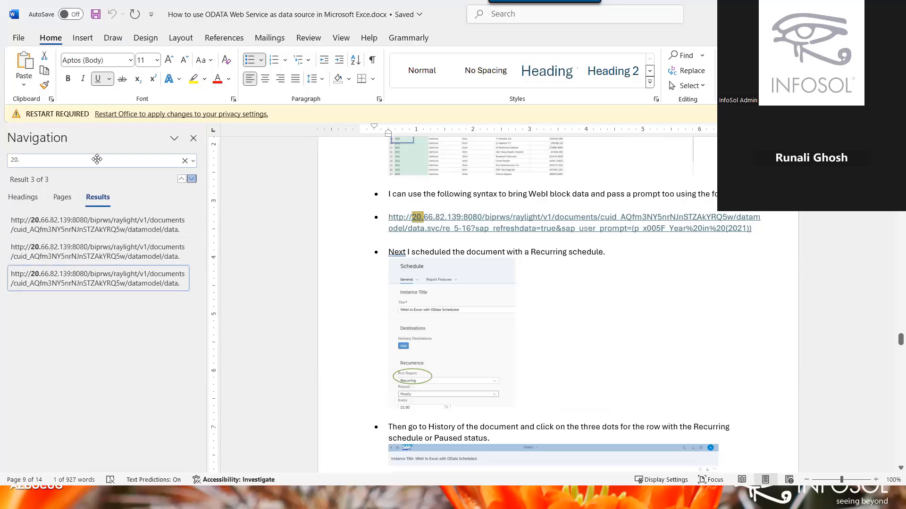
{"action": "key", "text": "Return"}
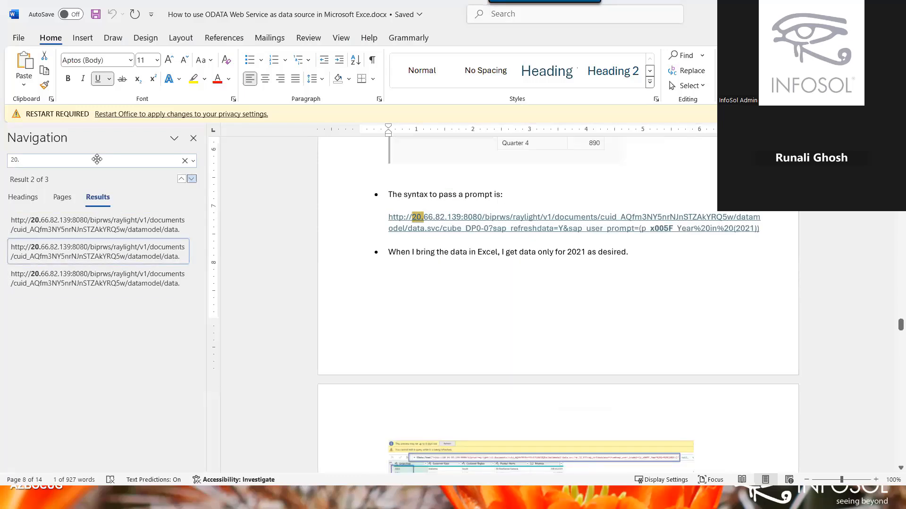
{"action": "key", "text": "Return"}
{"action": "key", "text": "shift+Return"}
{"action": "key", "text": "shift+Return"}
{"action": "key", "text": "Return"}
{"action": "left_click_drag", "start_coordinate": [894, 346], "coordinate": [880, 482]}
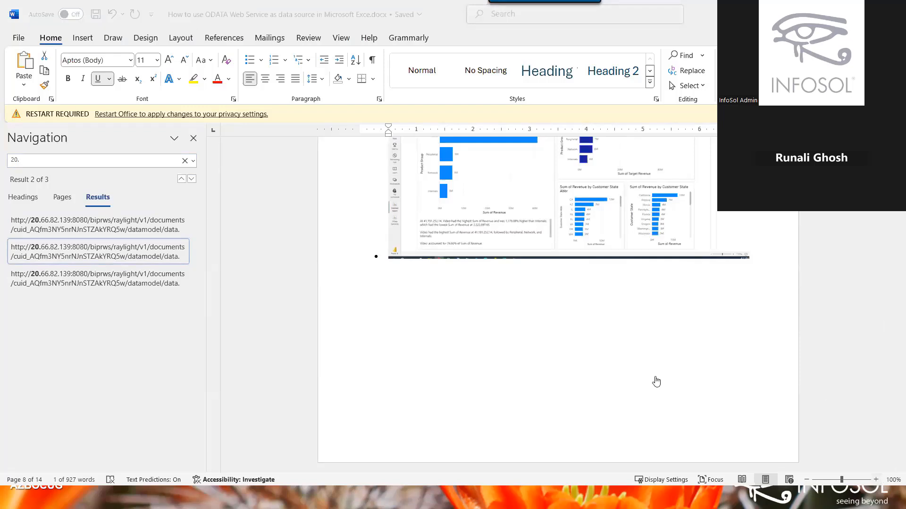
{"action": "key", "text": "alt+Tab"}
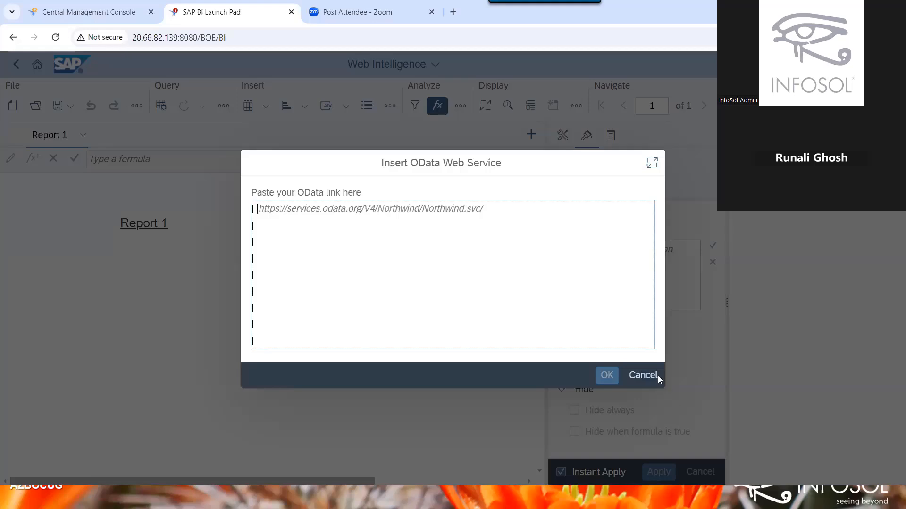
Open the 'Web Intelligence from a OData WebService' document from a consultant's folder under Public Folders > Consultants.
{"action": "left_click", "coordinate": [642, 375]}
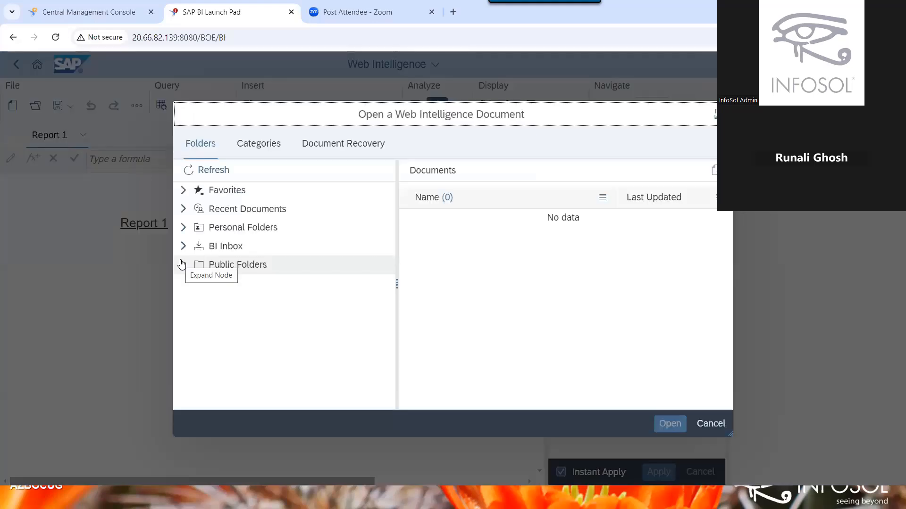
{"action": "left_click", "coordinate": [182, 264]}
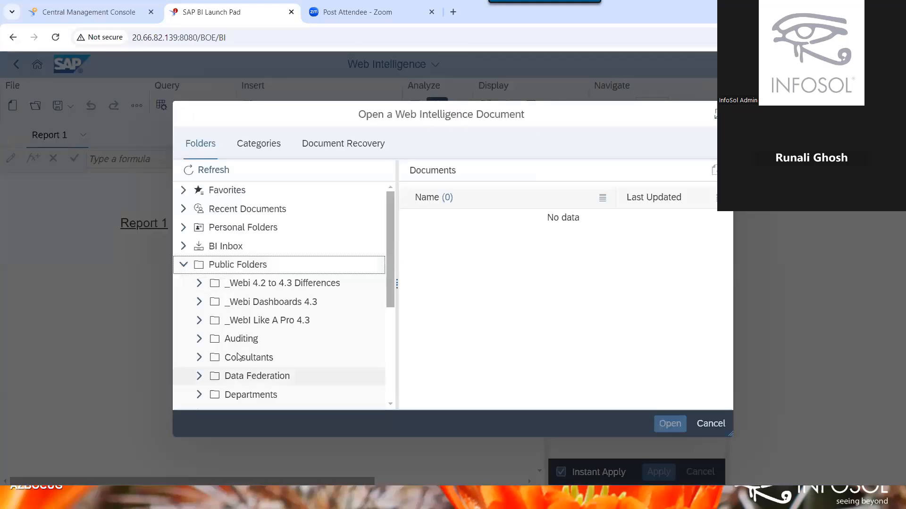
{"action": "left_click", "coordinate": [238, 357]}
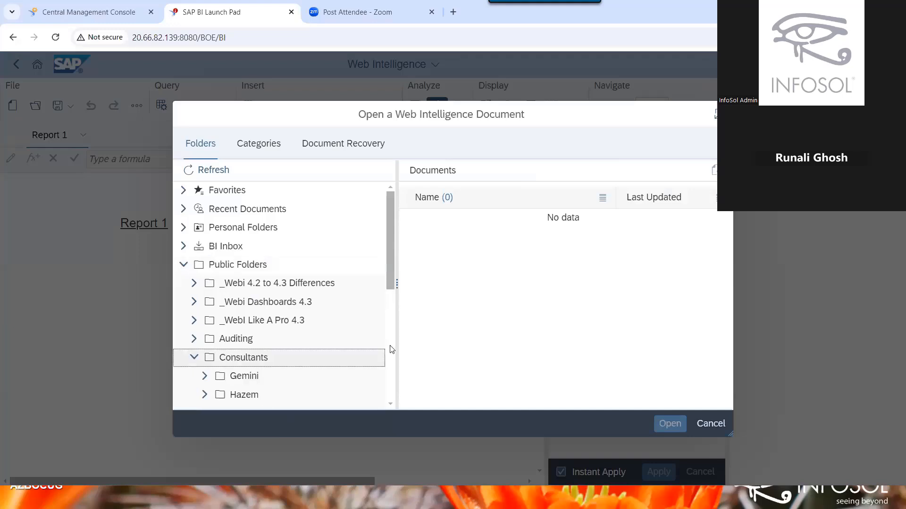
{"action": "scroll", "coordinate": [250, 234], "scroll_direction": "down", "scroll_amount": 4}
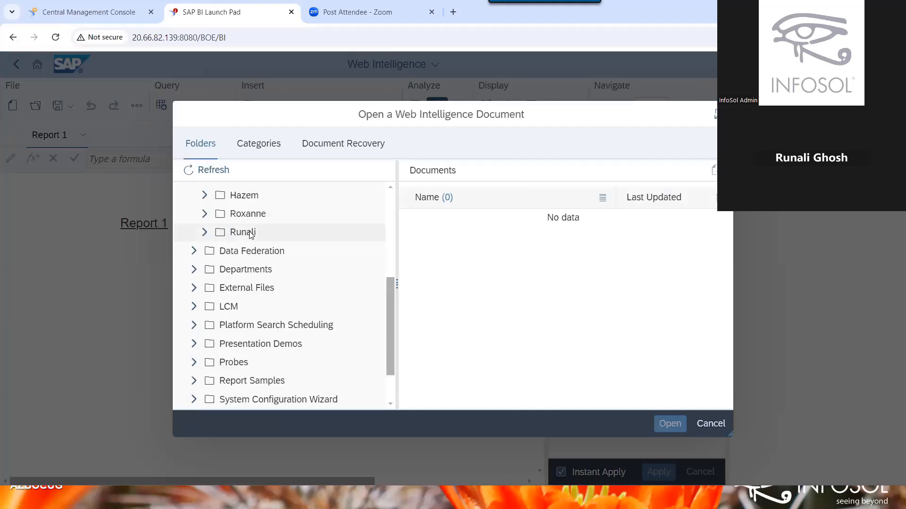
{"action": "left_click", "coordinate": [251, 235]}
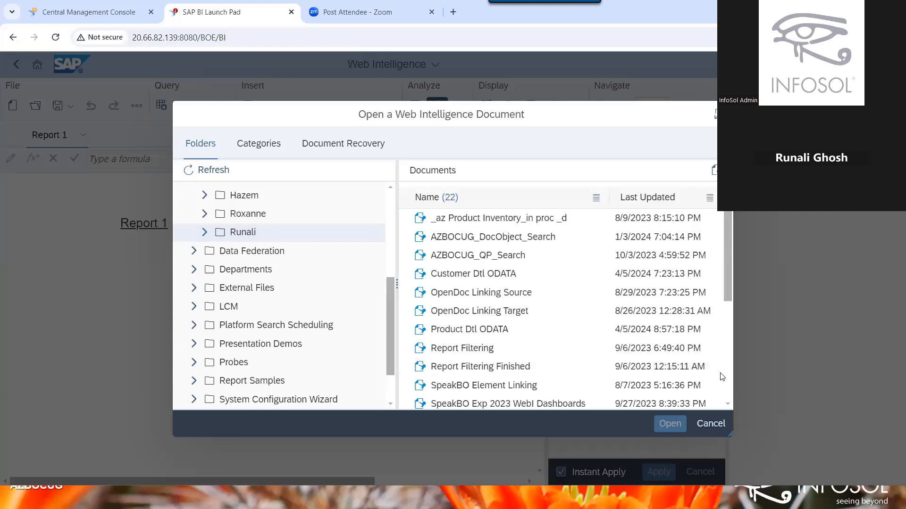
{"action": "scroll", "coordinate": [721, 377], "scroll_direction": "down", "scroll_amount": 5}
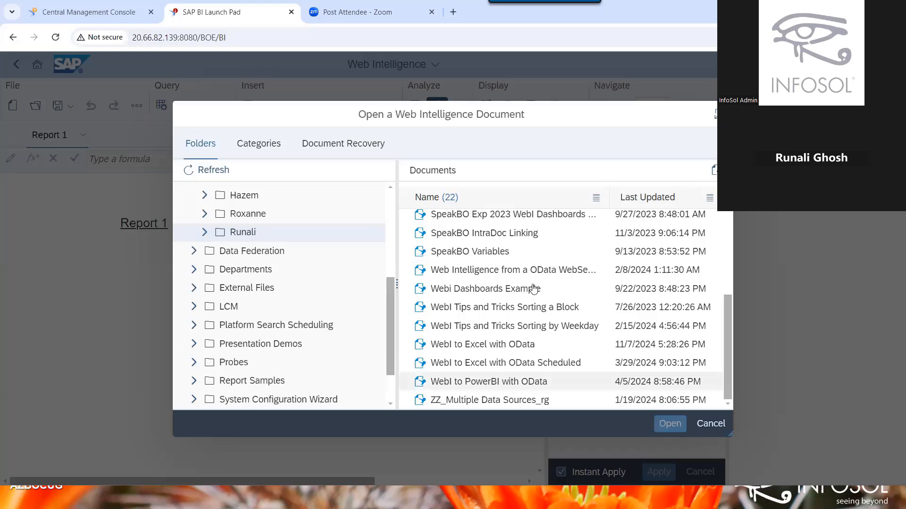
{"action": "left_click", "coordinate": [533, 270]}
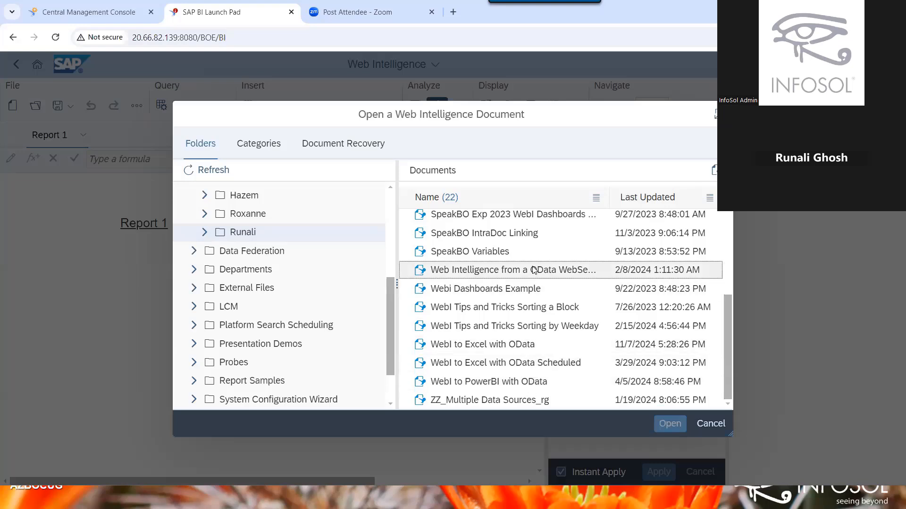
{"action": "double_click", "coordinate": [534, 269]}
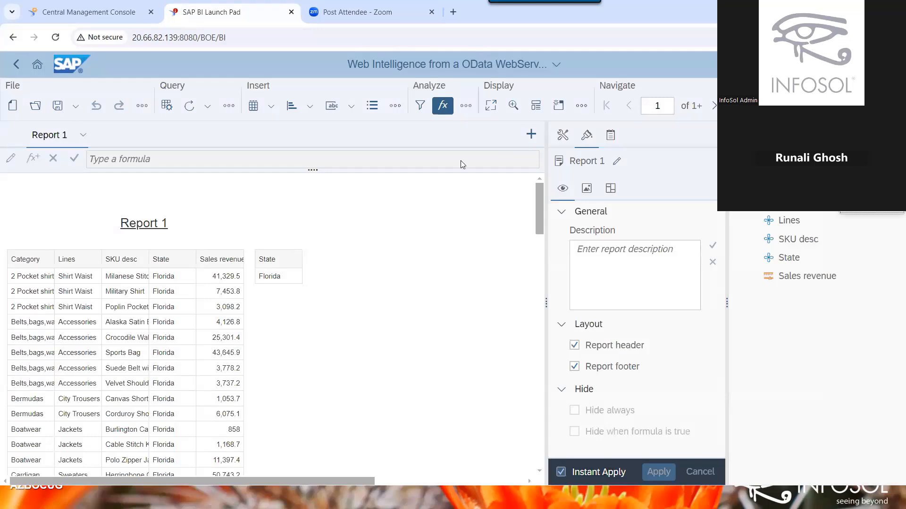
{"action": "left_click", "coordinate": [169, 109]}
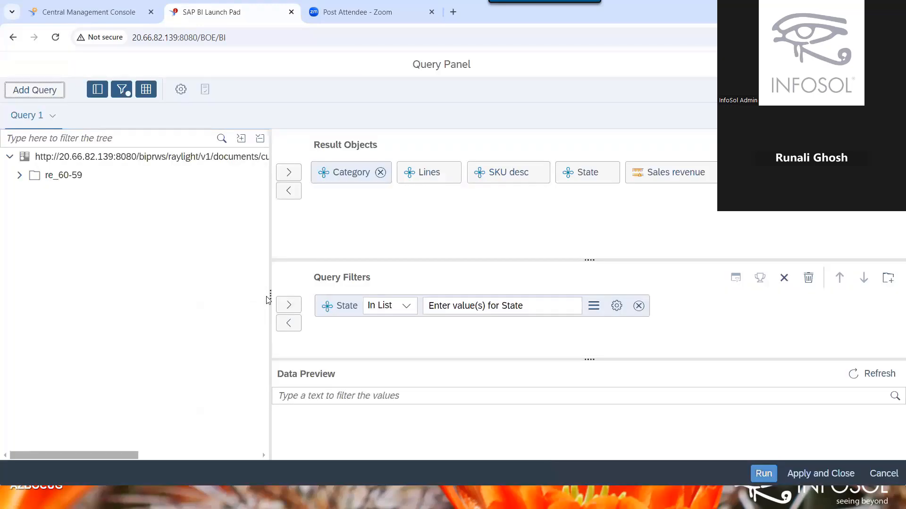
{"action": "left_click_drag", "start_coordinate": [269, 296], "coordinate": [562, 272]}
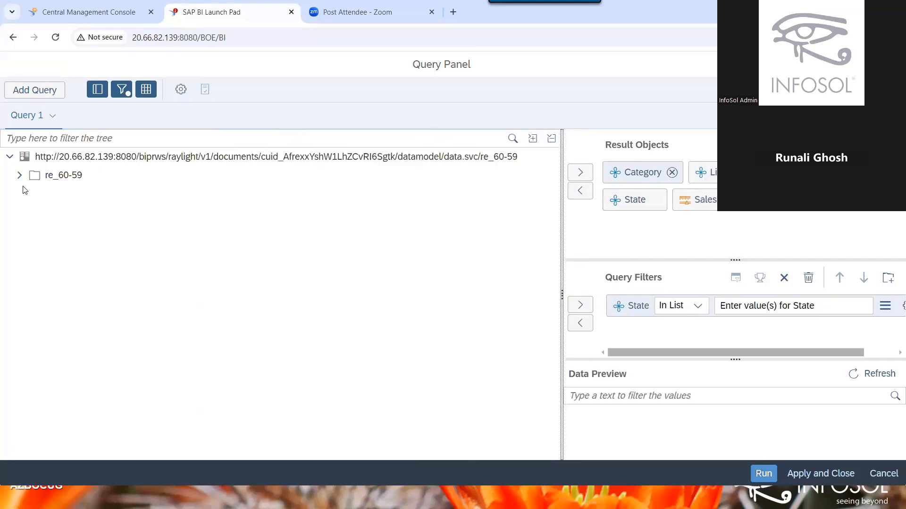
{"action": "left_click", "coordinate": [9, 178]}
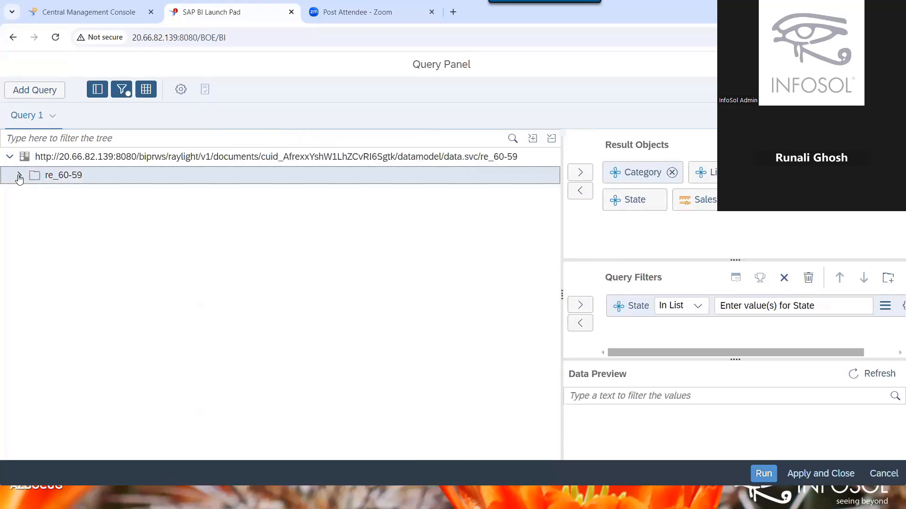
{"action": "left_click", "coordinate": [19, 176]}
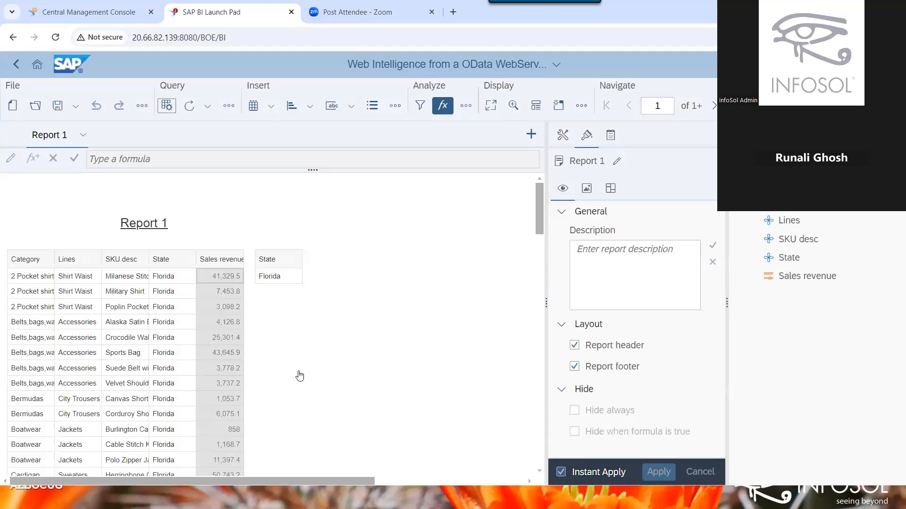
Copy the Report 1 table's link for OData Web Services to the clipboard.
{"action": "right_click", "coordinate": [228, 377]}
{"action": "mouse_move", "coordinate": [302, 387]}
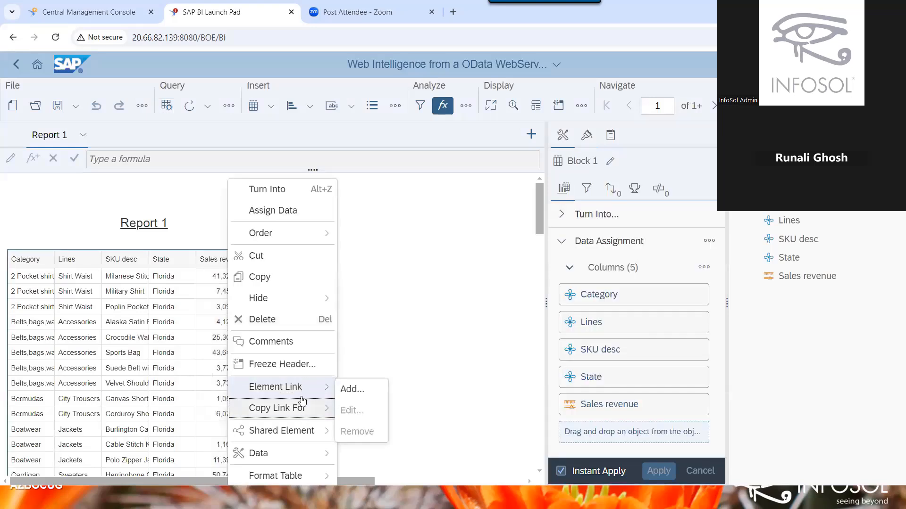
{"action": "mouse_move", "coordinate": [302, 453]}
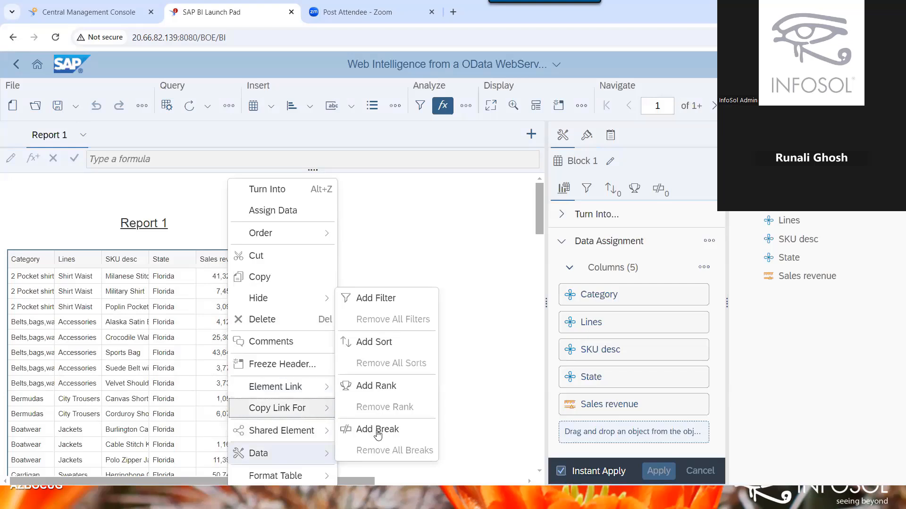
{"action": "mouse_move", "coordinate": [302, 408]}
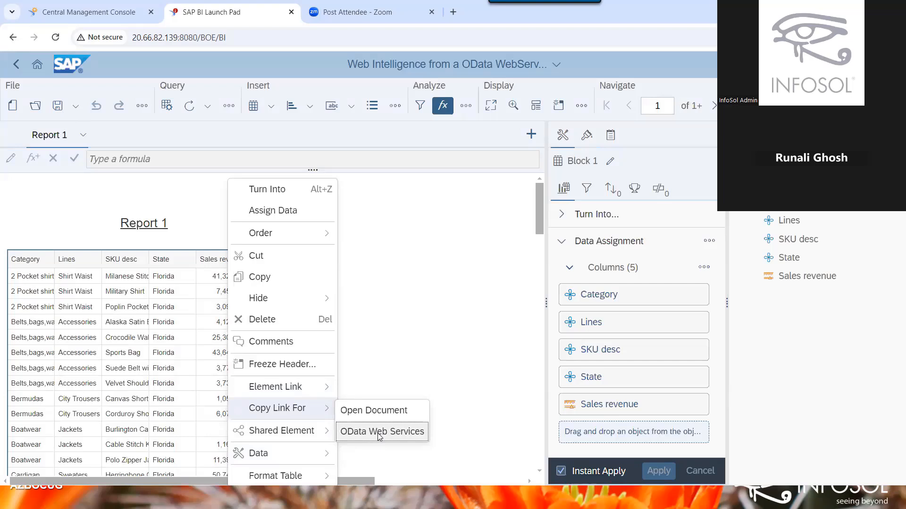
{"action": "left_click", "coordinate": [380, 435]}
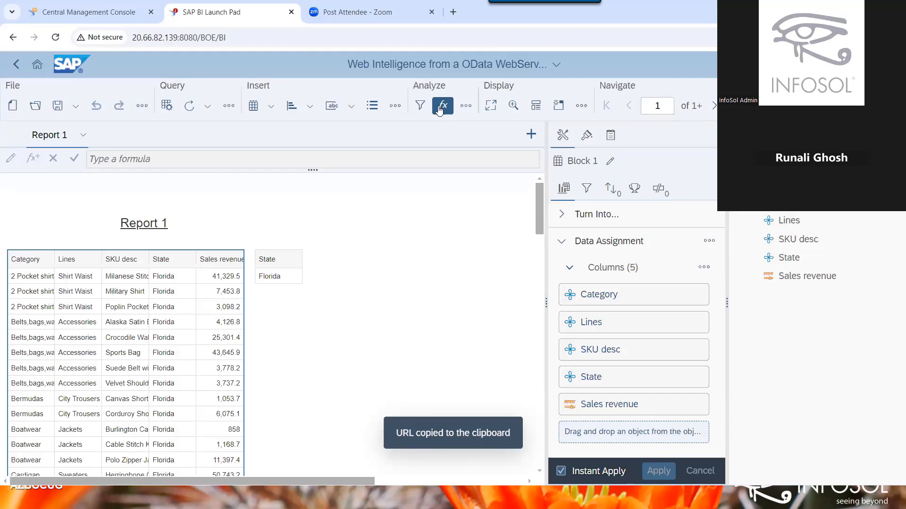
{"action": "left_click", "coordinate": [35, 107]}
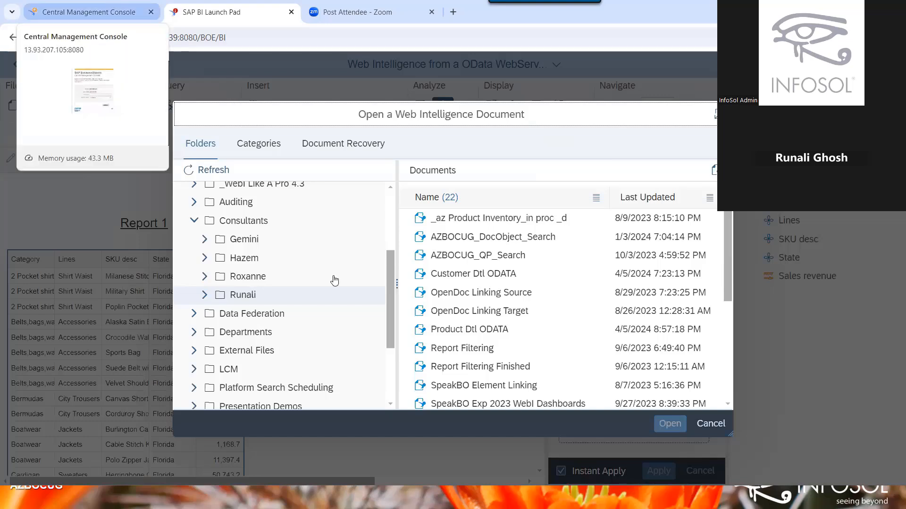
{"action": "left_click", "coordinate": [711, 424]}
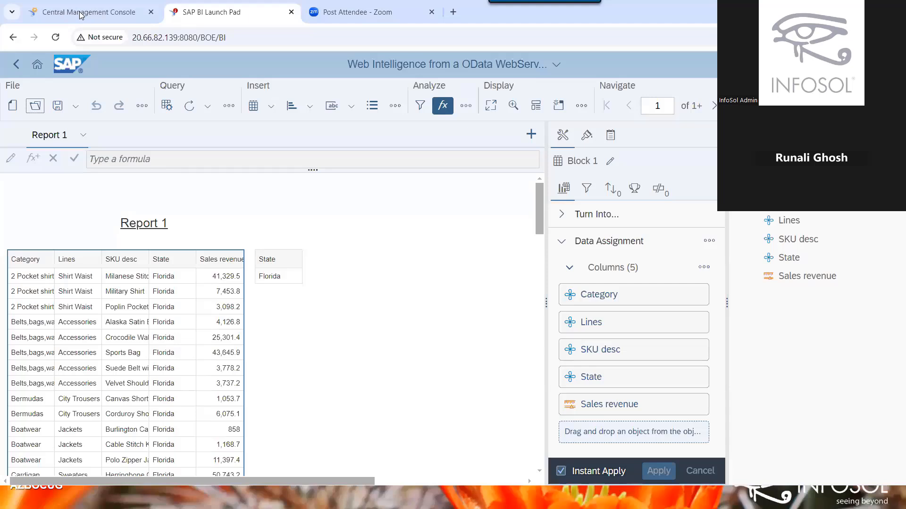
{"action": "left_click", "coordinate": [81, 14]}
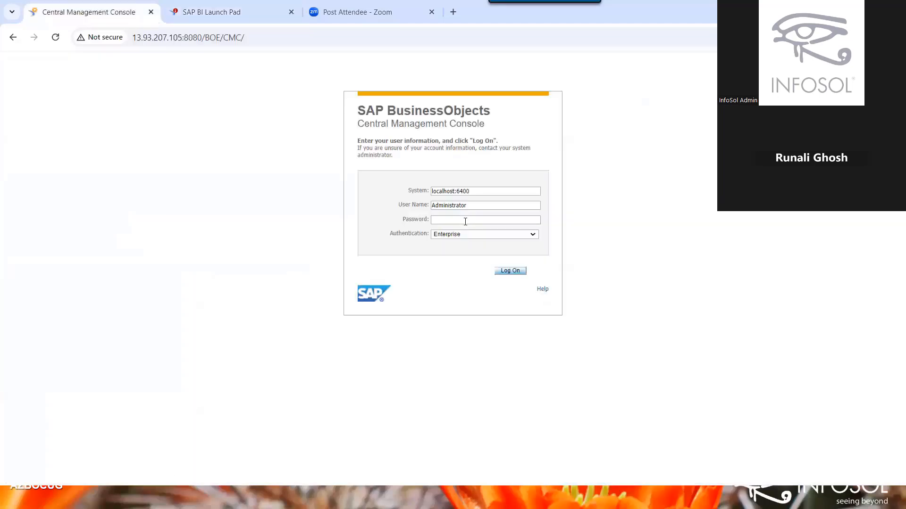
{"action": "left_click", "coordinate": [465, 221]}
{"action": "type", "text": "••••••••••"}
{"action": "key", "text": "Return"}
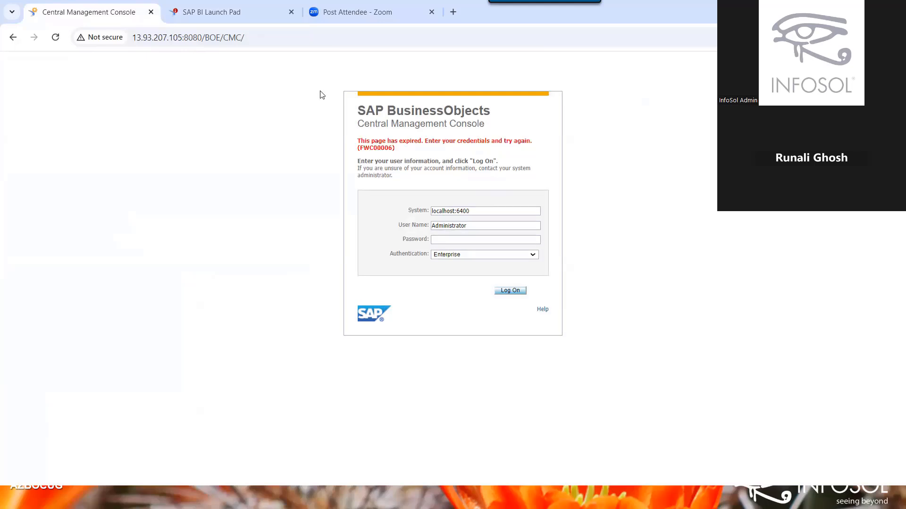
{"action": "left_click", "coordinate": [56, 39]}
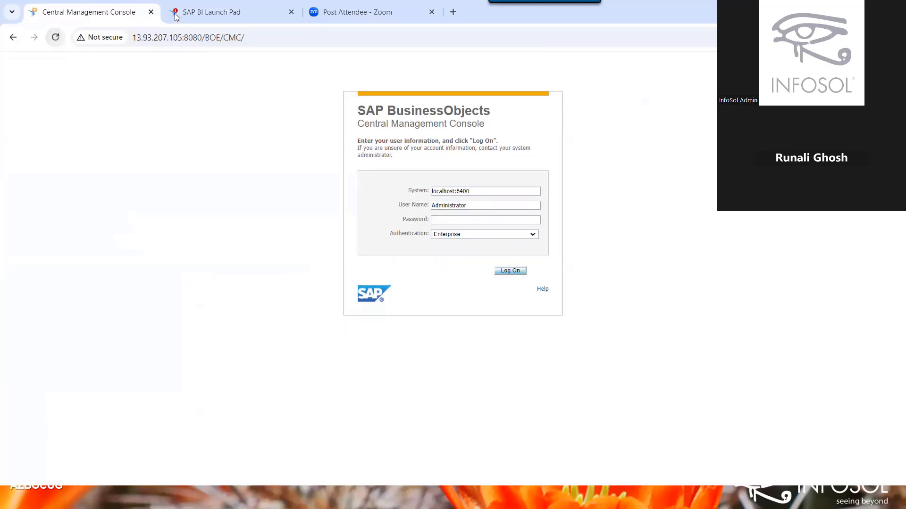
{"action": "left_click", "coordinate": [189, 7]}
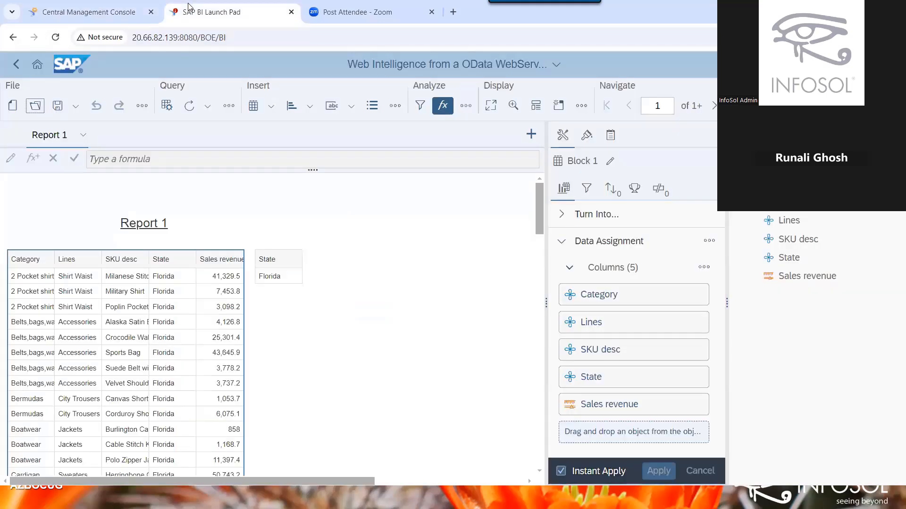
{"action": "left_click", "coordinate": [170, 275]}
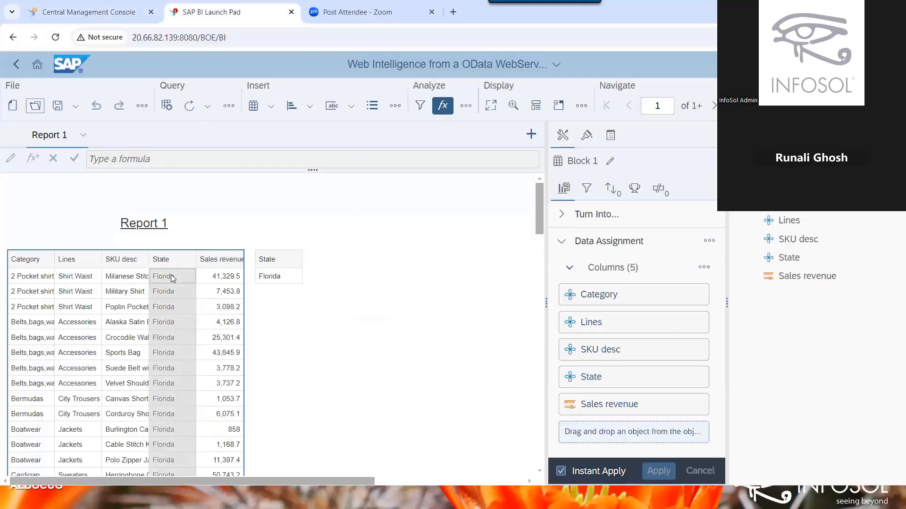
{"action": "left_click", "coordinate": [171, 275]}
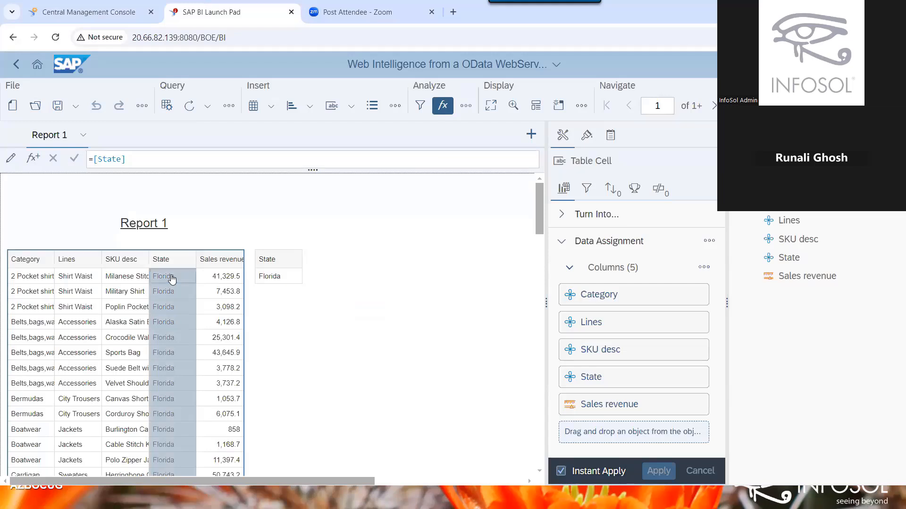
Select the whole Report 1 table block and copy its OData Web Services link again.
{"action": "right_click", "coordinate": [171, 279]}
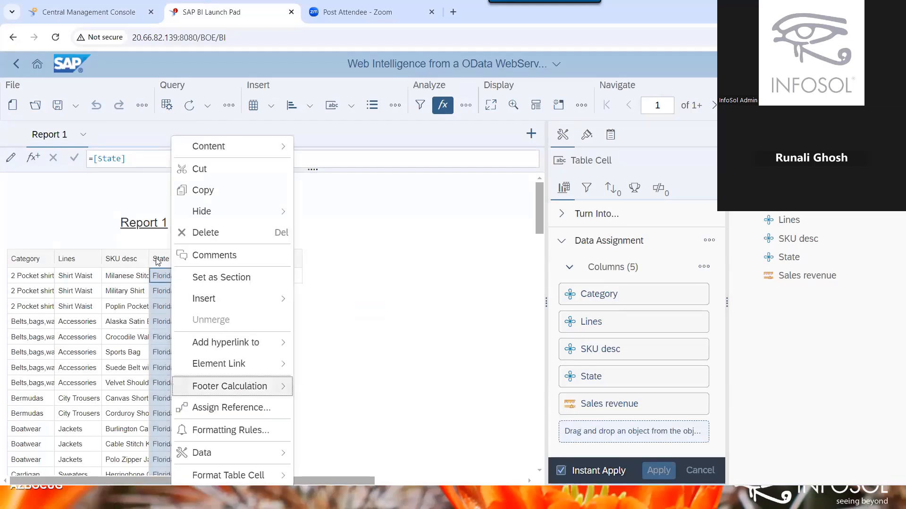
{"action": "left_click", "coordinate": [157, 276]}
{"action": "left_click", "coordinate": [157, 277]}
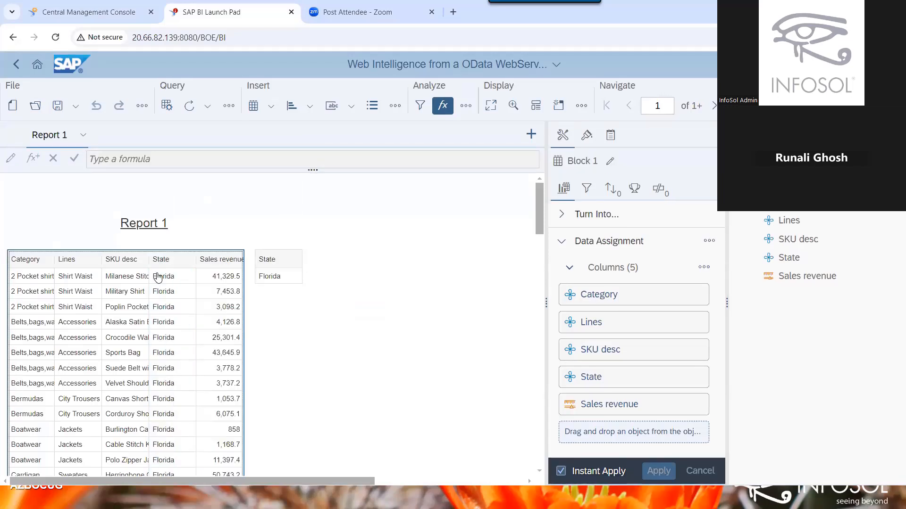
{"action": "right_click", "coordinate": [157, 277]}
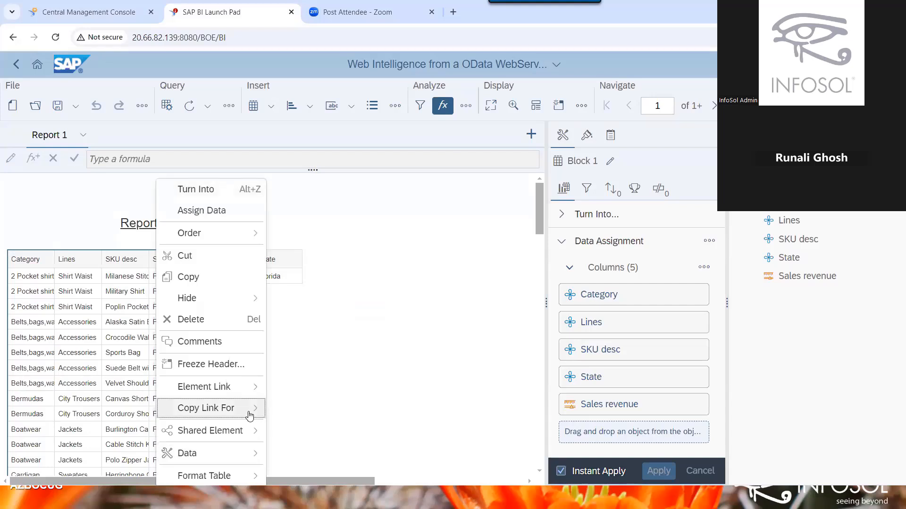
{"action": "mouse_move", "coordinate": [246, 409]}
{"action": "left_click", "coordinate": [283, 440]}
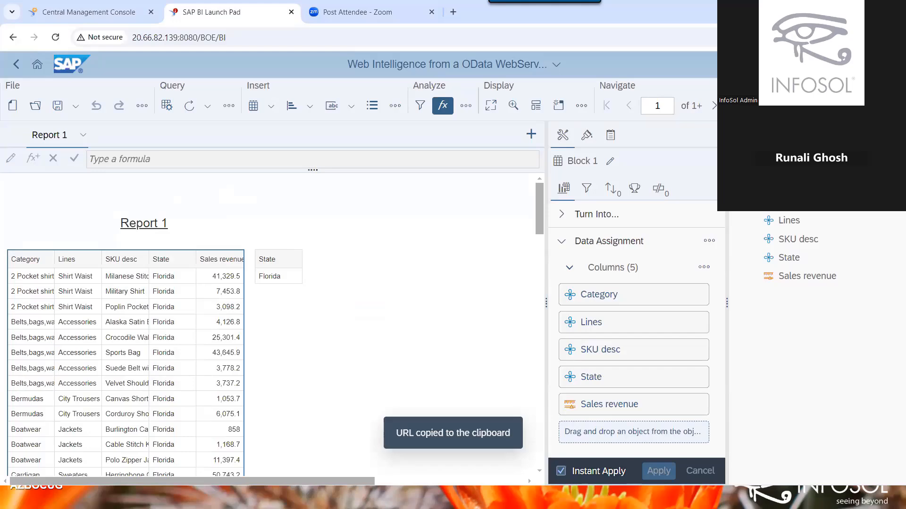
Paste the copied OData URL ending in datamodel/data.svc/re_5-18 at the end of the Word guide.
{"action": "key", "text": "alt+Tab"}
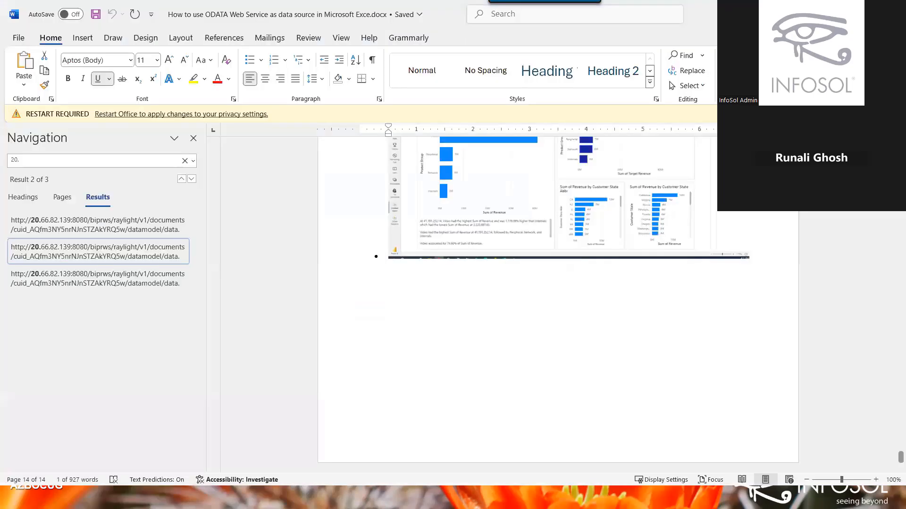
{"action": "key", "text": "alt+Tab"}
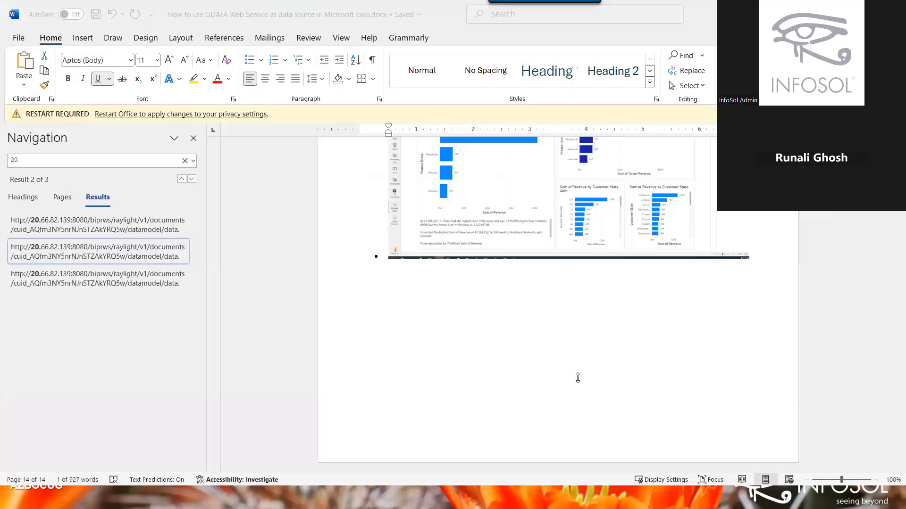
{"action": "left_click", "coordinate": [760, 302]}
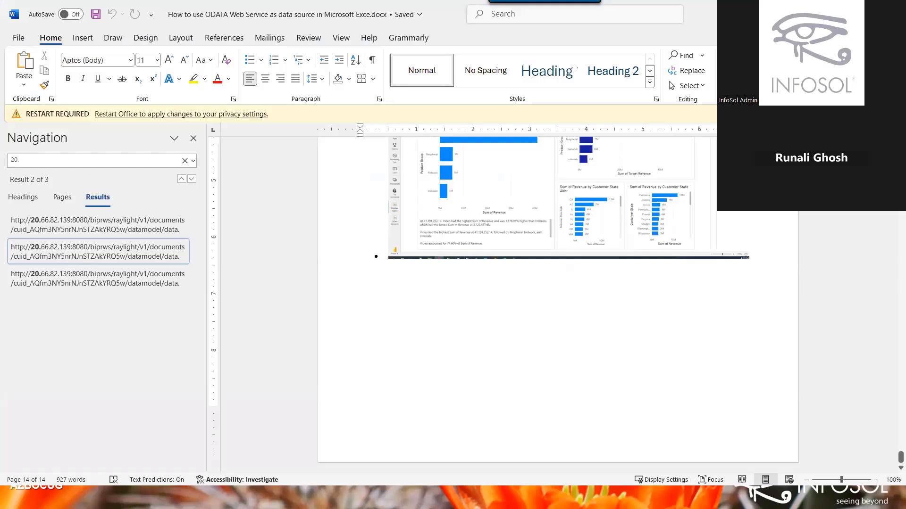
{"action": "key", "text": "ctrl+v"}
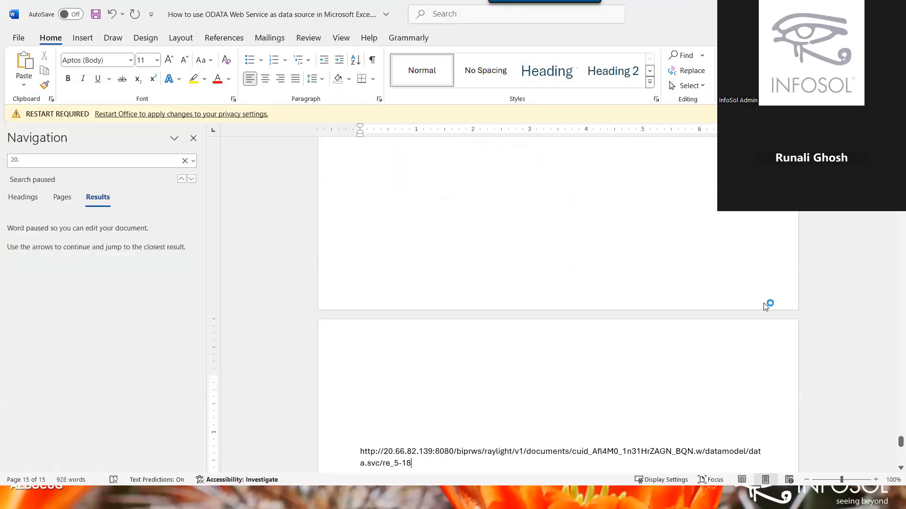
{"action": "key", "text": "alt+Tab"}
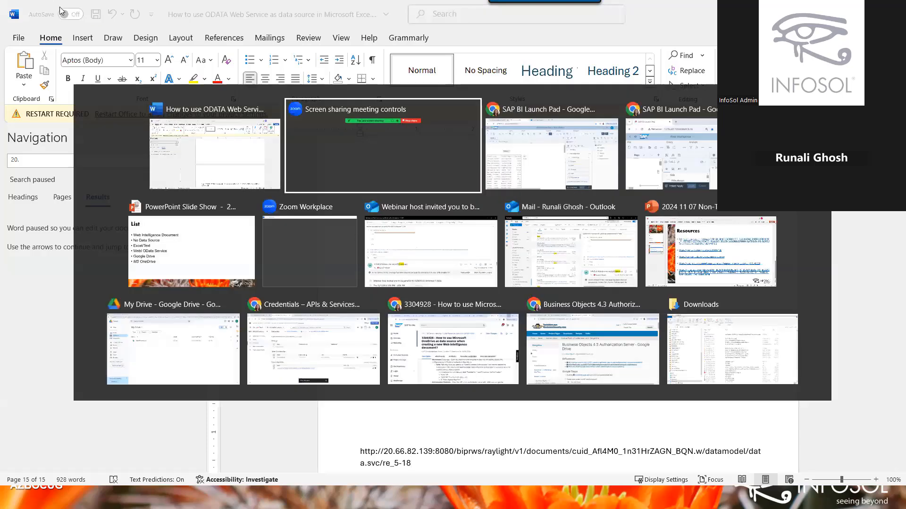
Log on to the Central Management Console browser tab with the administrator password.
{"action": "key", "text": "alt+Tab"}
{"action": "mouse_move", "coordinate": [61, 9]}
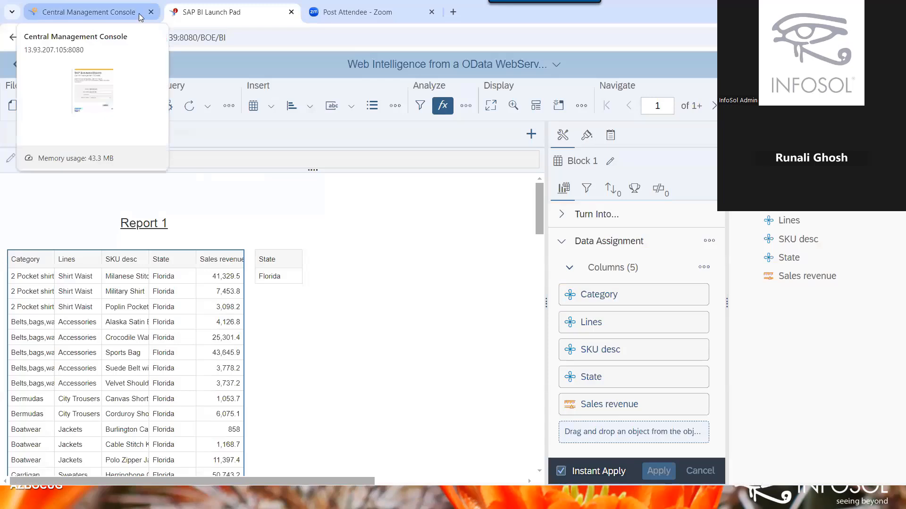
{"action": "left_click", "coordinate": [61, 9]}
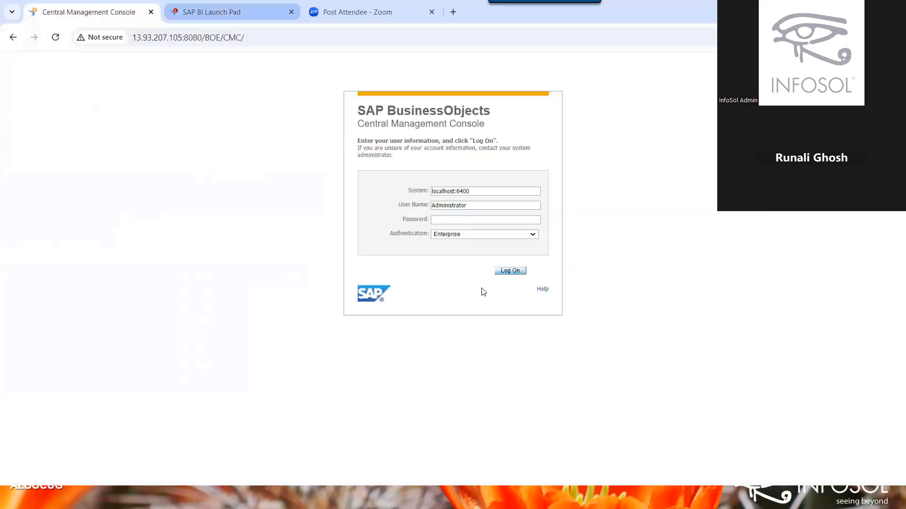
{"action": "key", "text": "ctrl+Tab"}
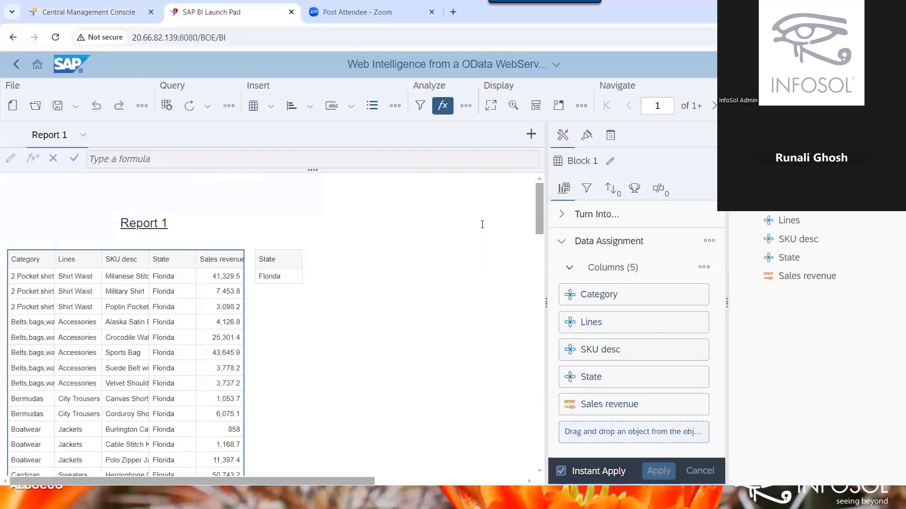
{"action": "key", "text": "ctrl+shift+Tab"}
{"action": "left_click", "coordinate": [482, 224]}
{"action": "type", "text": "•••••••••"}
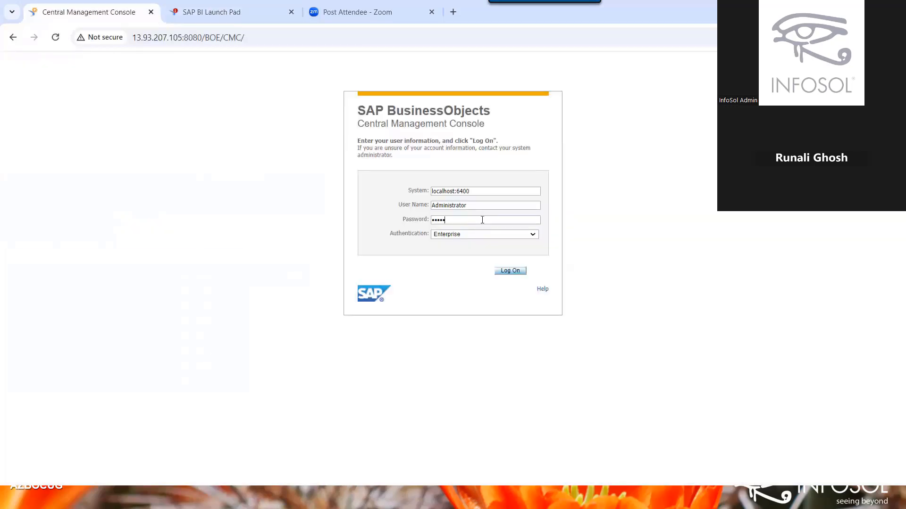
{"action": "type", "text": "••"}
{"action": "key", "text": "Return"}
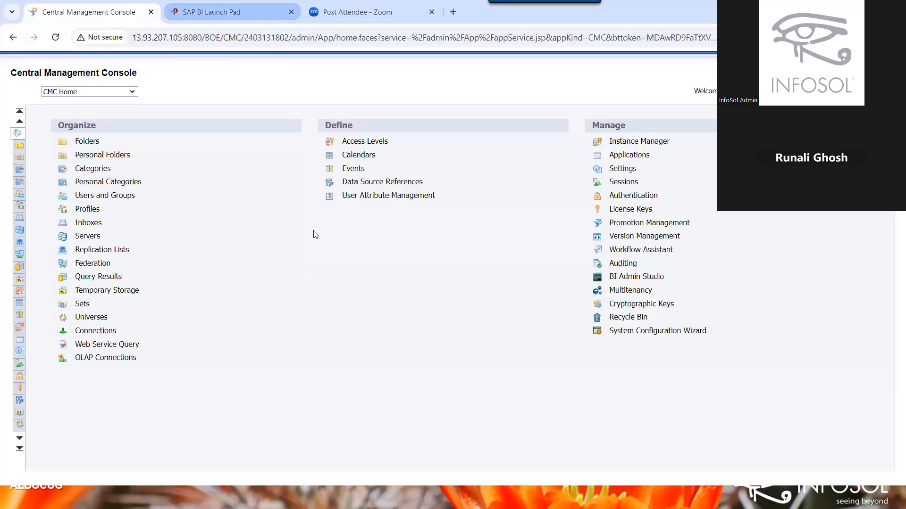
{"action": "left_click", "coordinate": [217, 13]}
{"action": "left_click", "coordinate": [111, 19]}
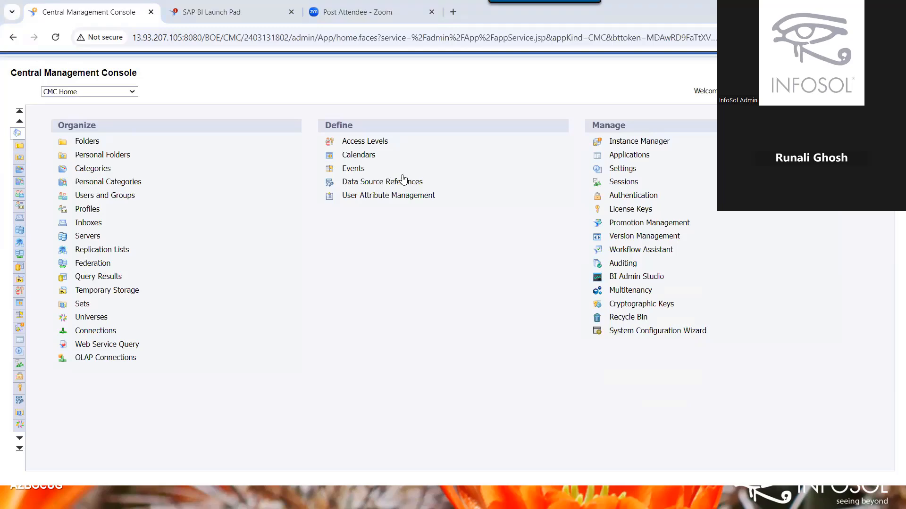
{"action": "key", "text": "alt+Tab"}
{"action": "key", "text": "alt+Tab"}
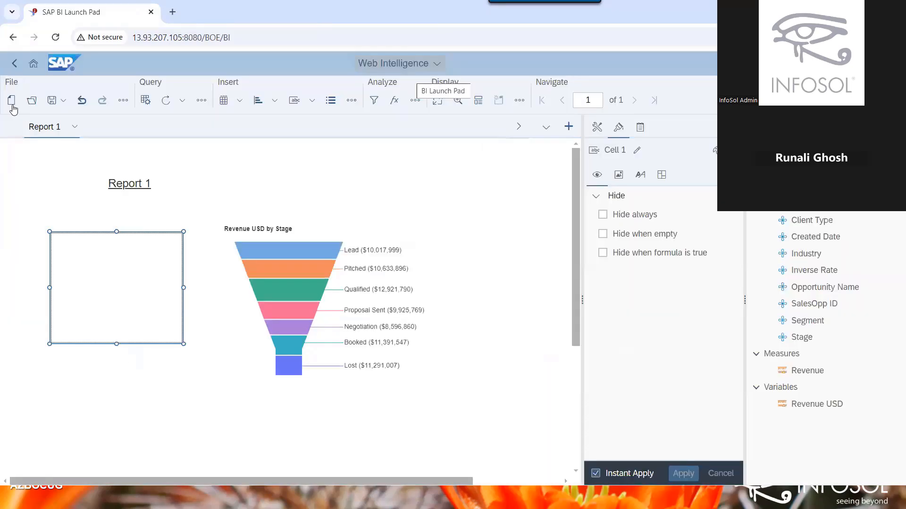
Create a new document with Cloud Storage > Google Drive as data source, producing error FWM 02148.
{"action": "left_click", "coordinate": [11, 101]}
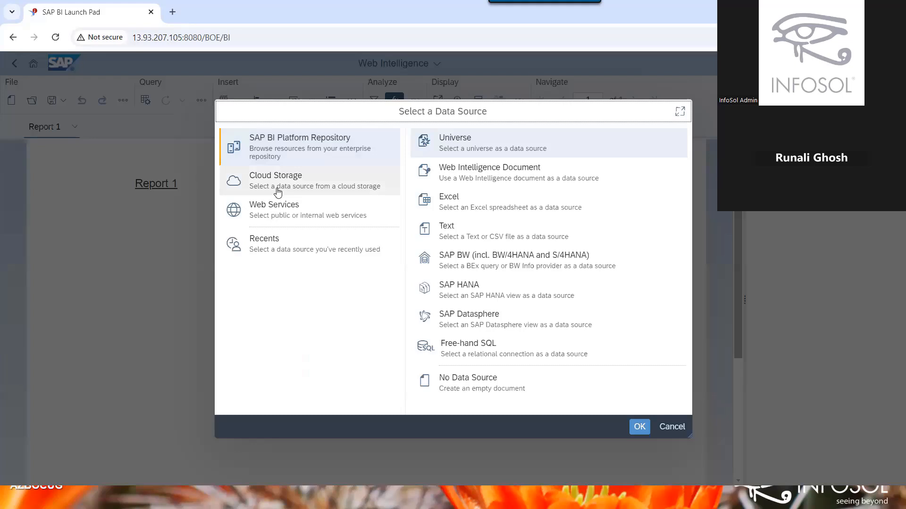
{"action": "left_click", "coordinate": [278, 192]}
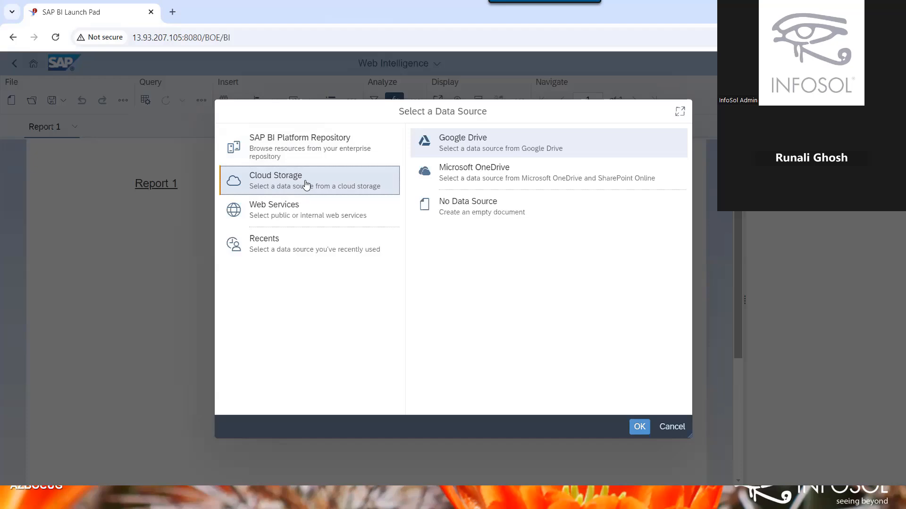
{"action": "left_click", "coordinate": [514, 153]}
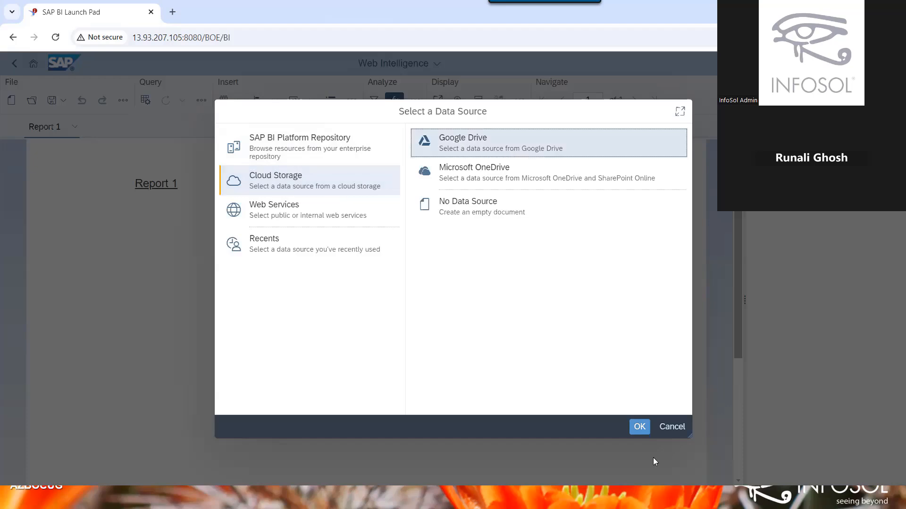
{"action": "left_click", "coordinate": [639, 427]}
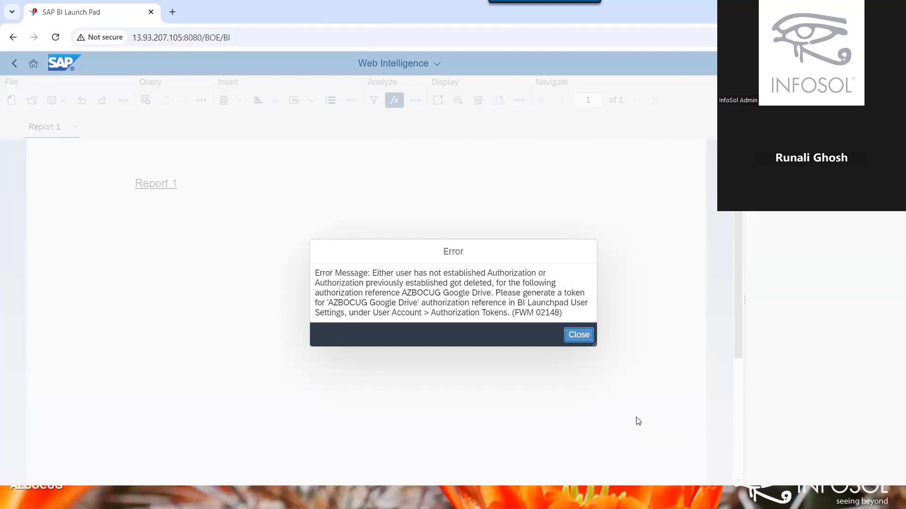
Open the AZBOCUG Google Drive entry under Applications > Authorization Server Configuration and review its settings.
{"action": "key", "text": "alt+Tab"}
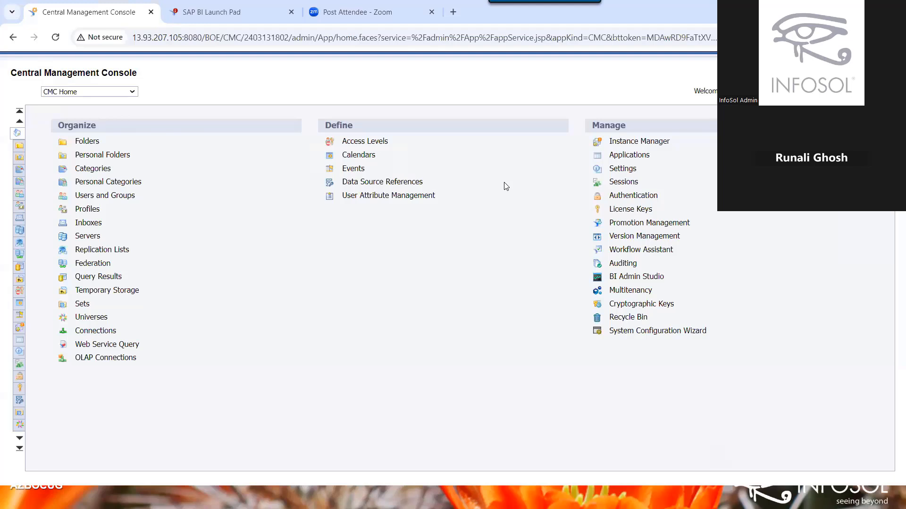
{"action": "left_click", "coordinate": [614, 157]}
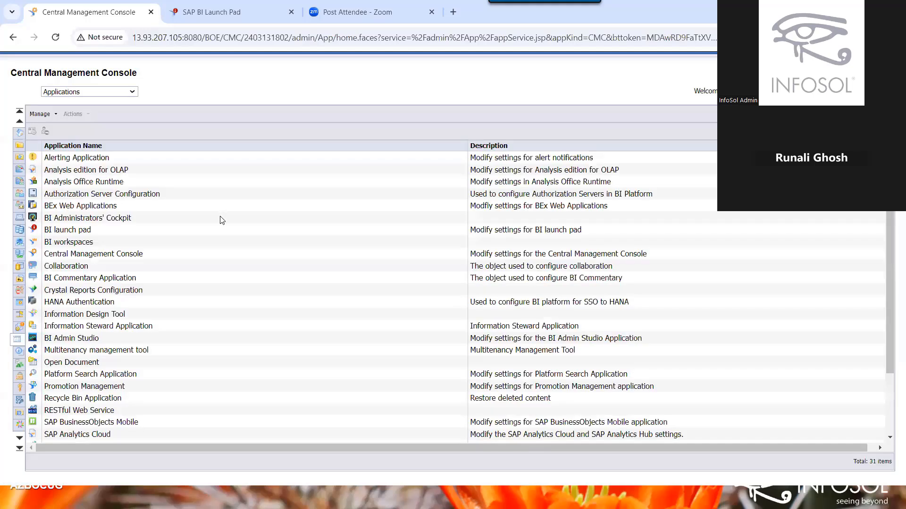
{"action": "left_click", "coordinate": [118, 193]}
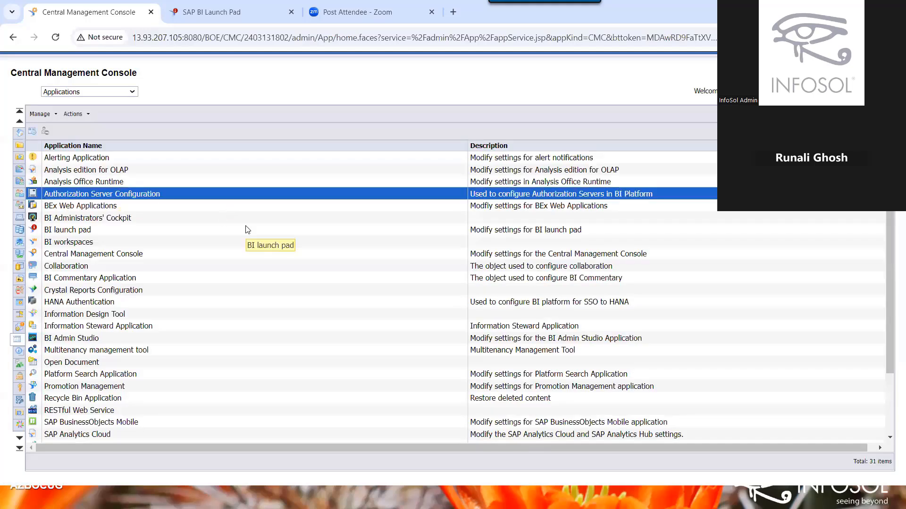
{"action": "double_click", "coordinate": [183, 197]}
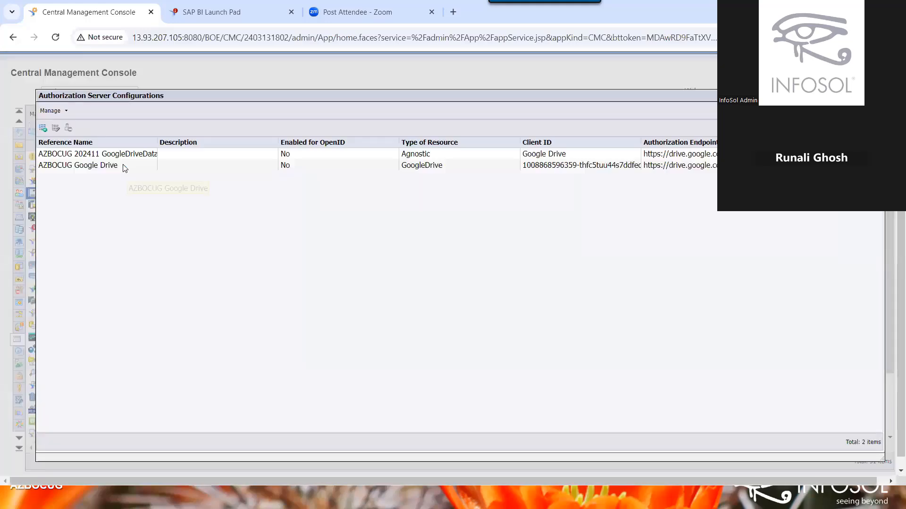
{"action": "double_click", "coordinate": [125, 168]}
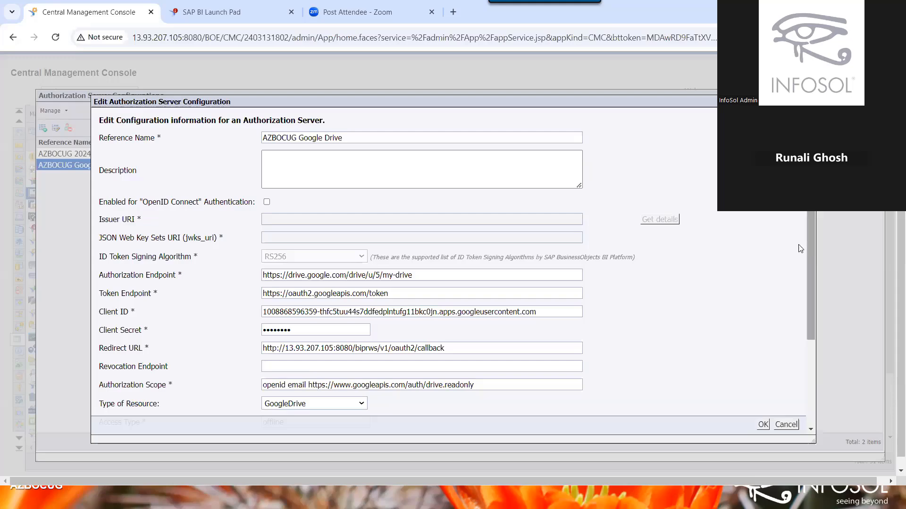
{"action": "scroll", "coordinate": [801, 248], "scroll_direction": "down", "scroll_amount": 3}
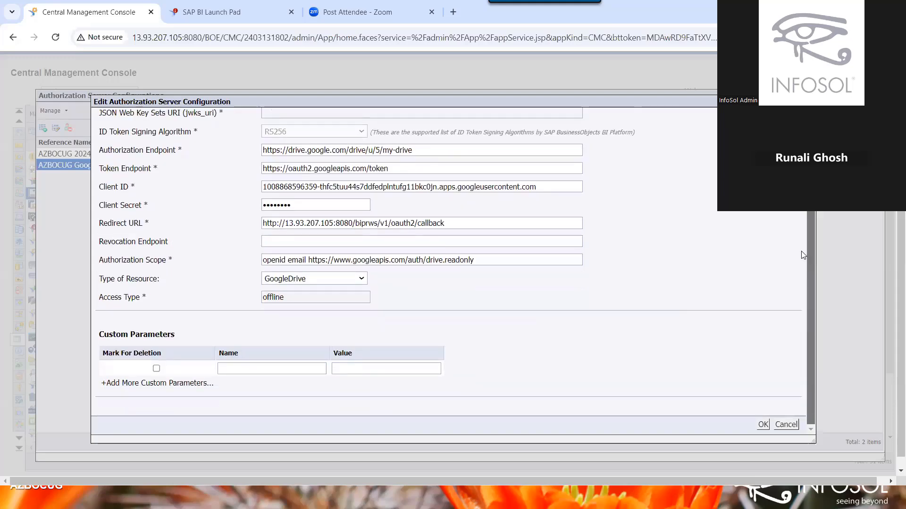
{"action": "scroll", "coordinate": [804, 255], "scroll_direction": "up", "scroll_amount": 2}
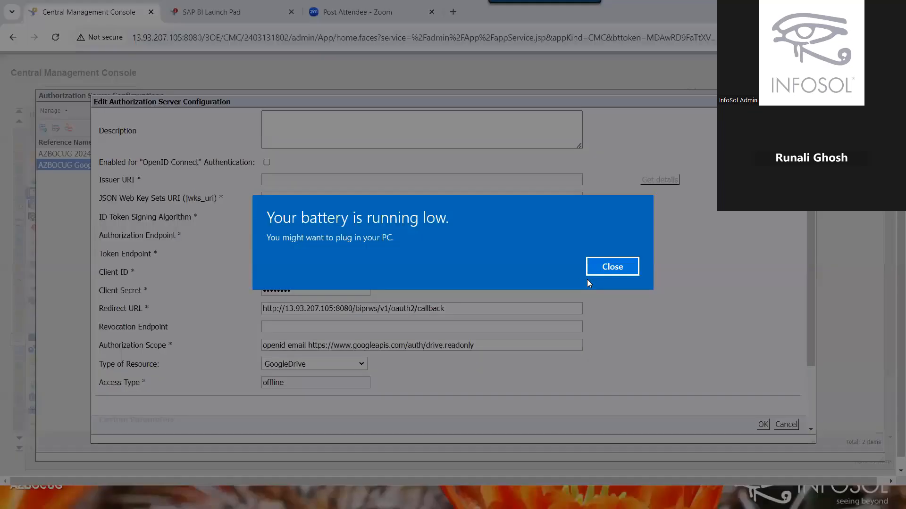
{"action": "left_click", "coordinate": [612, 265]}
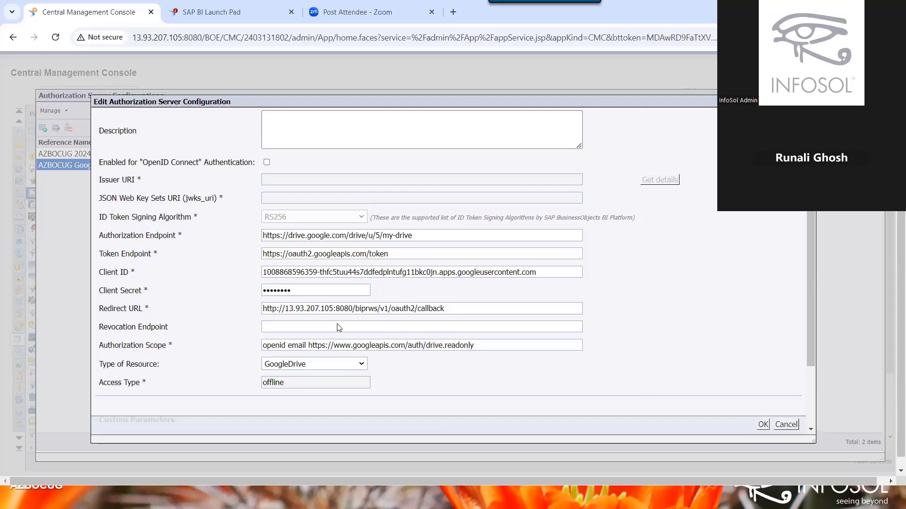
Switch to the Google Cloud credentials page with the saved Web Intelligence OAuth client, then switch away.
{"action": "key", "text": "alt+Tab"}
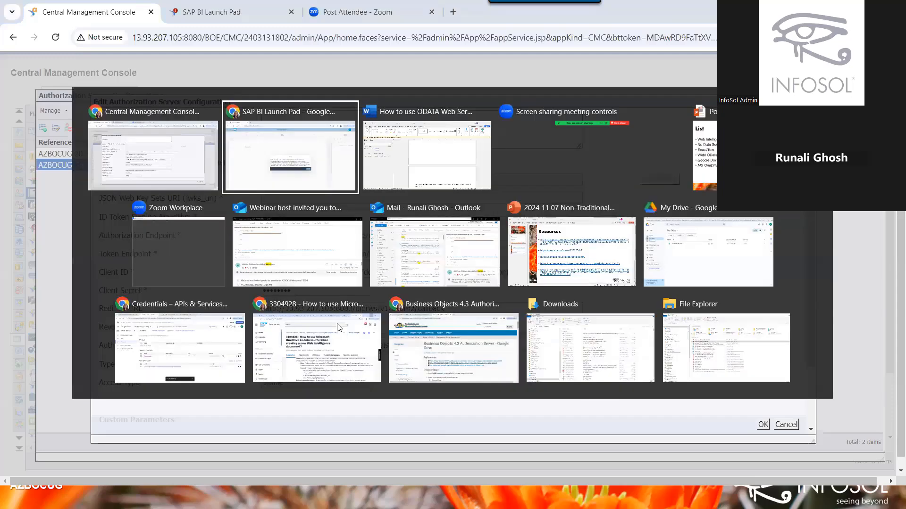
{"action": "key", "text": "alt+Tab"}
{"action": "key", "text": "alt+Tab"}
{"action": "key", "text": "alt+Tab"}
{"action": "key", "text": "alt+Tab"}
{"action": "key", "text": "alt+Tab"}
{"action": "key", "text": "alt+Tab"}
{"action": "key", "text": "alt+Tab"}
{"action": "key", "text": "alt+Tab"}
{"action": "key", "text": "alt+Tab"}
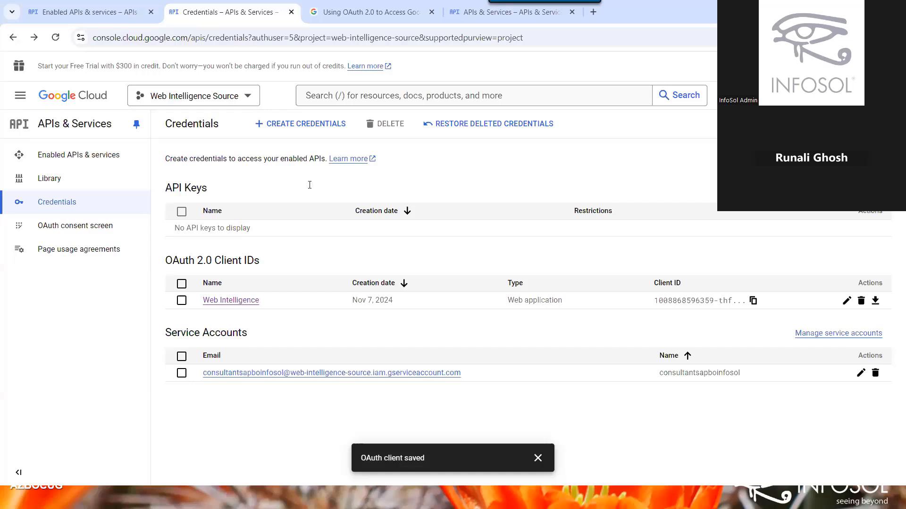
{"action": "key", "text": "alt+Tab"}
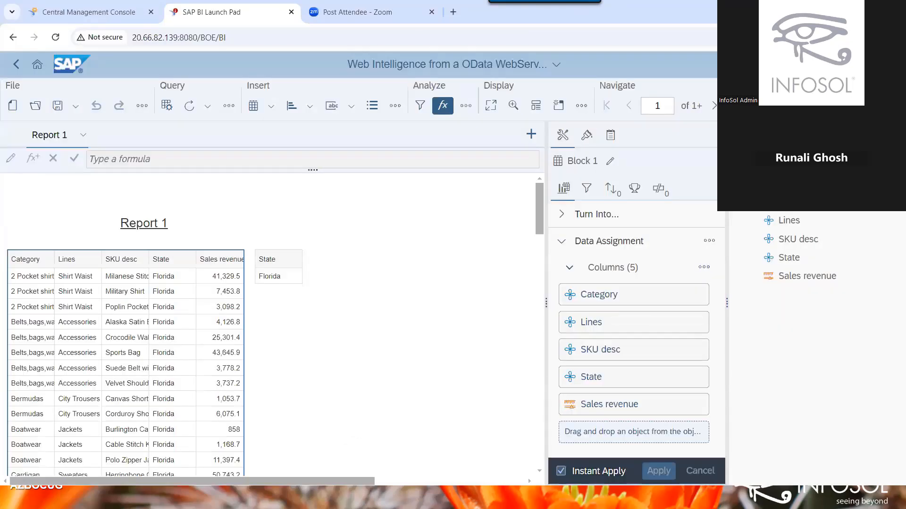
Log out of the OData report session from the user menu, then switch to the Google Drive window.
{"action": "left_click", "coordinate": [880, 65]}
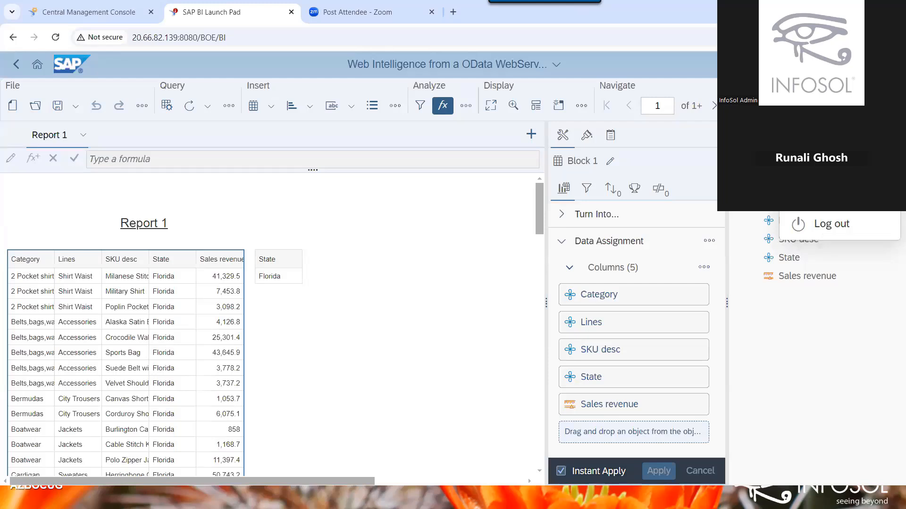
{"action": "left_click", "coordinate": [831, 224]}
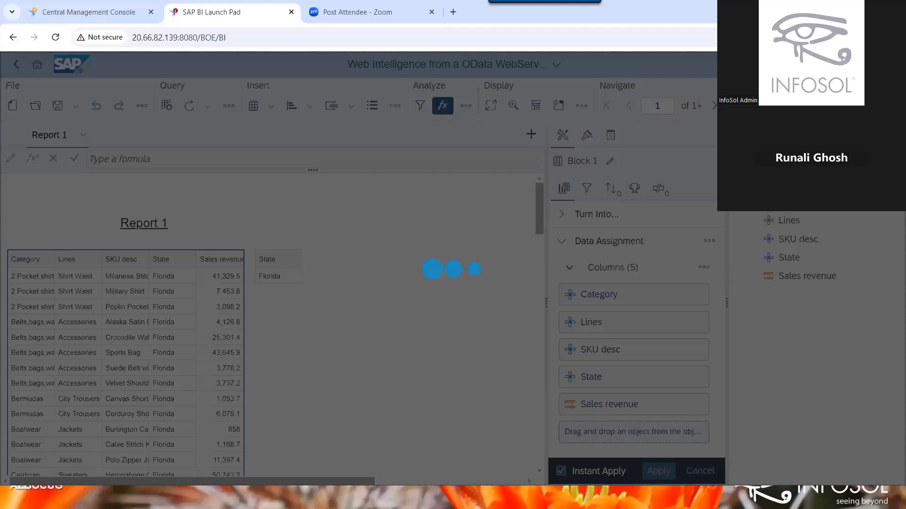
{"action": "key", "text": "alt+Tab"}
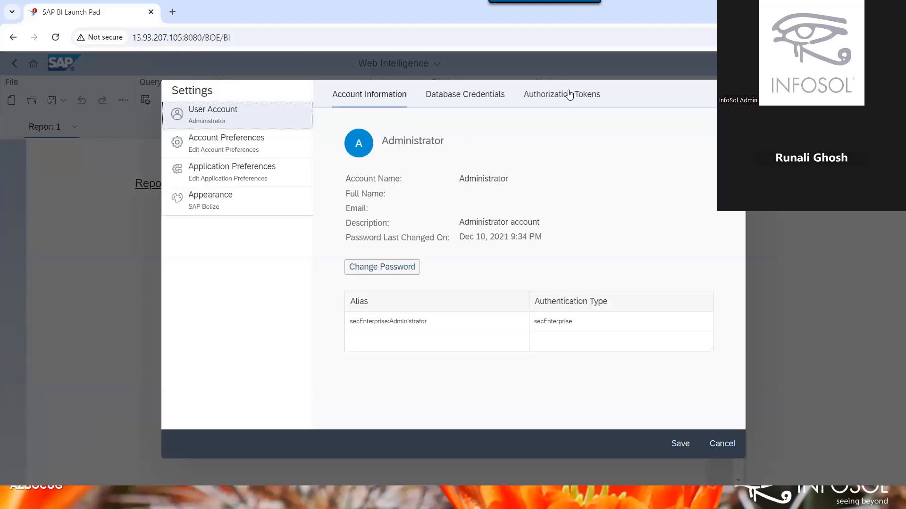
View the Authorization Tokens tab listing AZBOCUG 202411 GoogleDriveDataSource Webl and AZBOCUG Google Drive, then bring up the window switcher.
{"action": "left_click", "coordinate": [569, 95]}
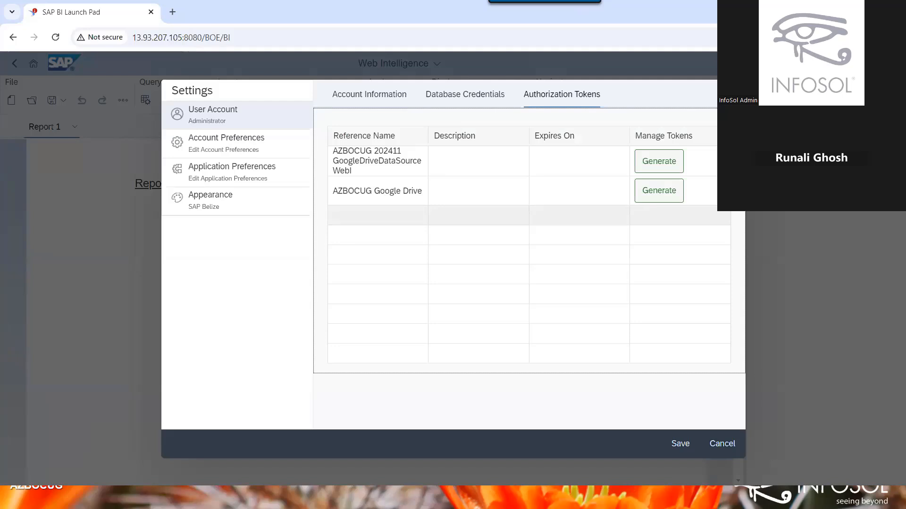
{"action": "key", "text": "alt+Tab"}
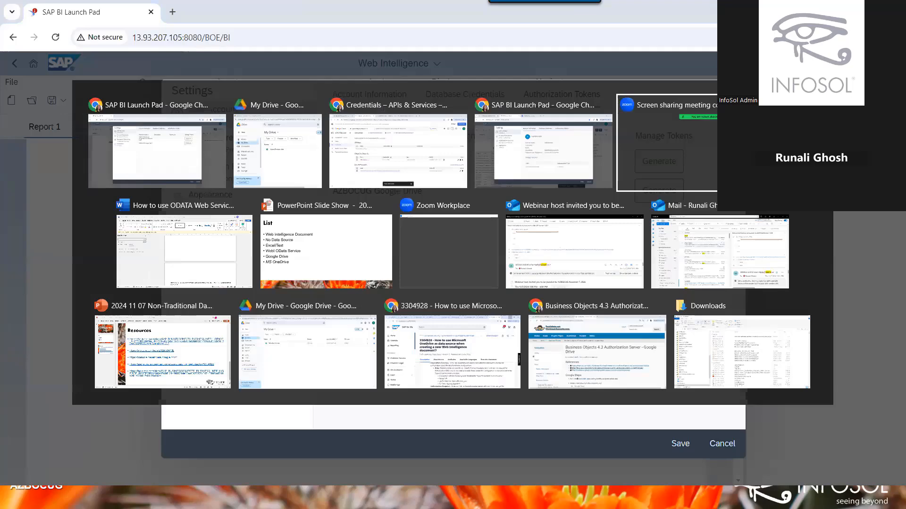